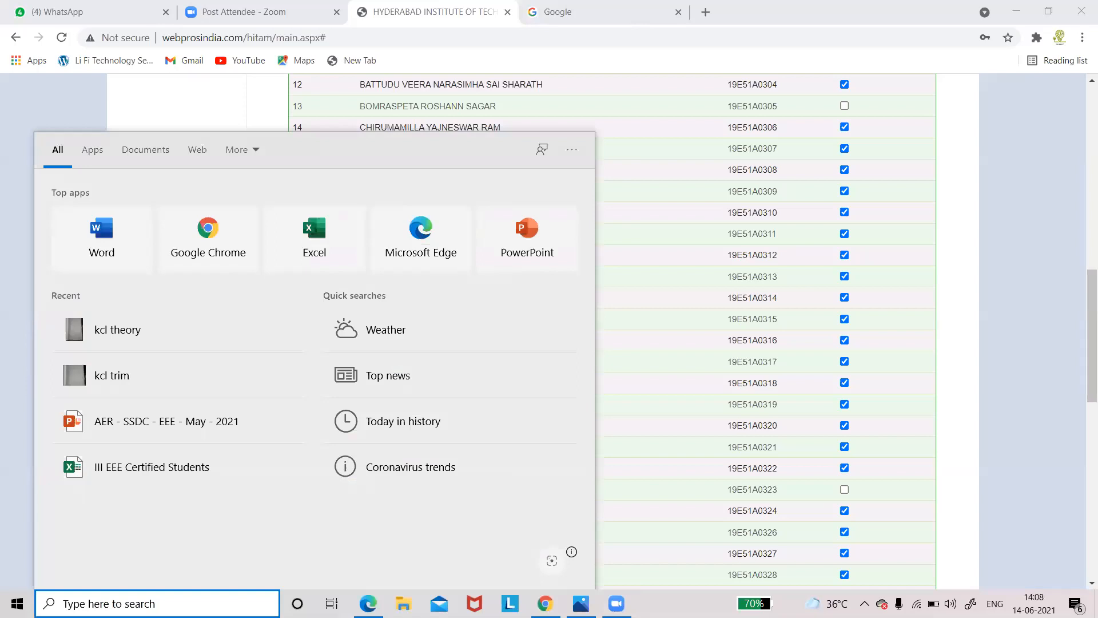
# - Find MATLAB through the Windows search and launch it
pyautogui.write('matla')
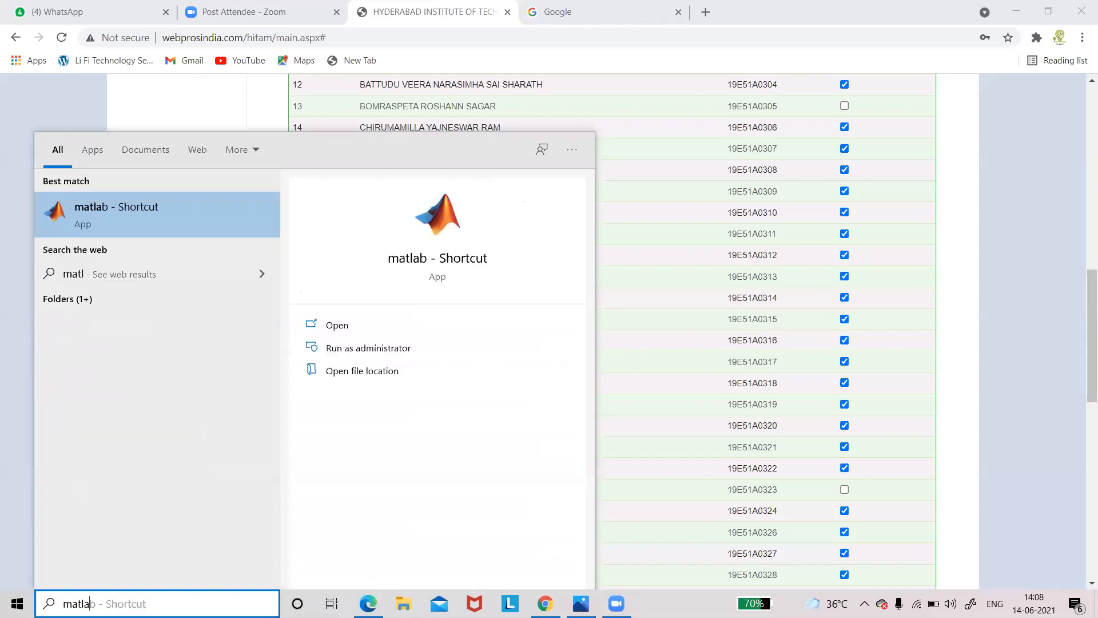
pyautogui.click(164, 217)
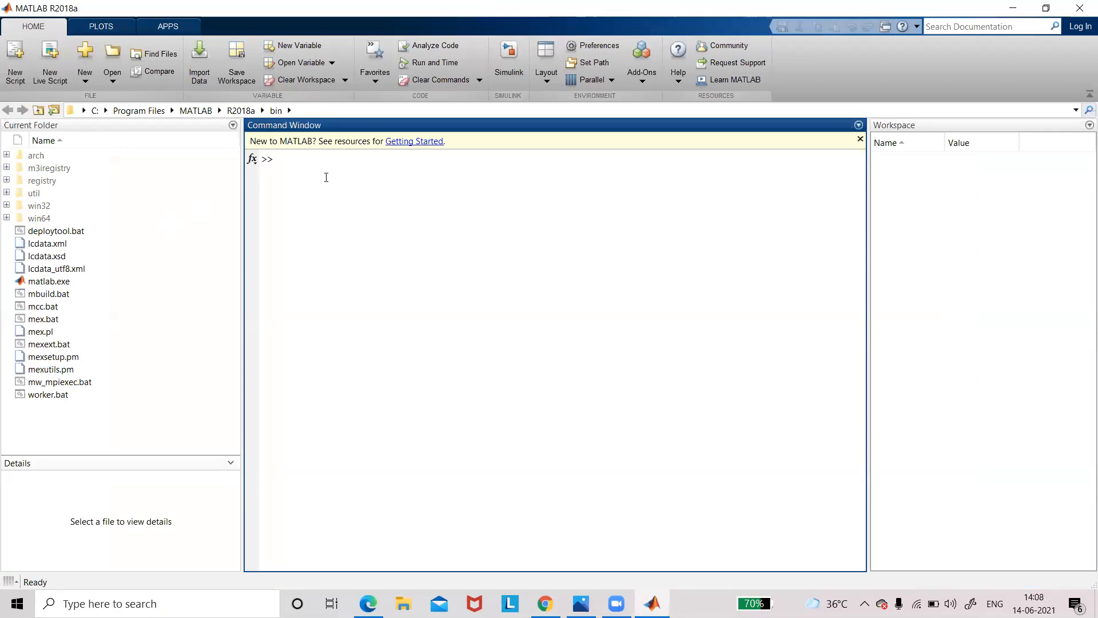
pyautogui.click(403, 45)
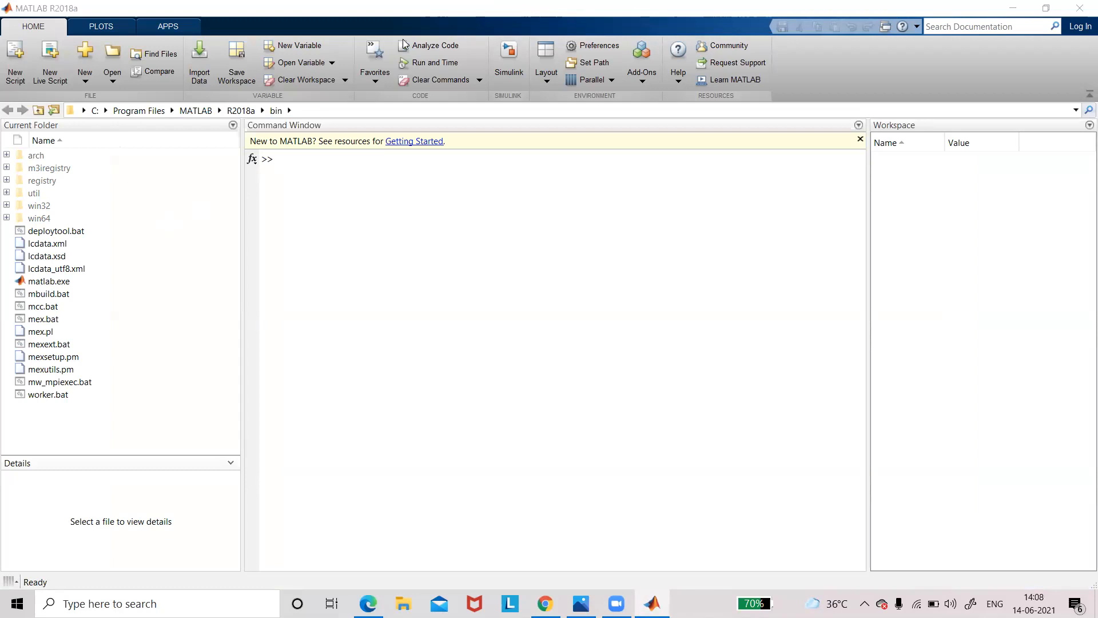
# - Start Simulink and create a new blank model, maximizing its window
pyautogui.click(510, 70)
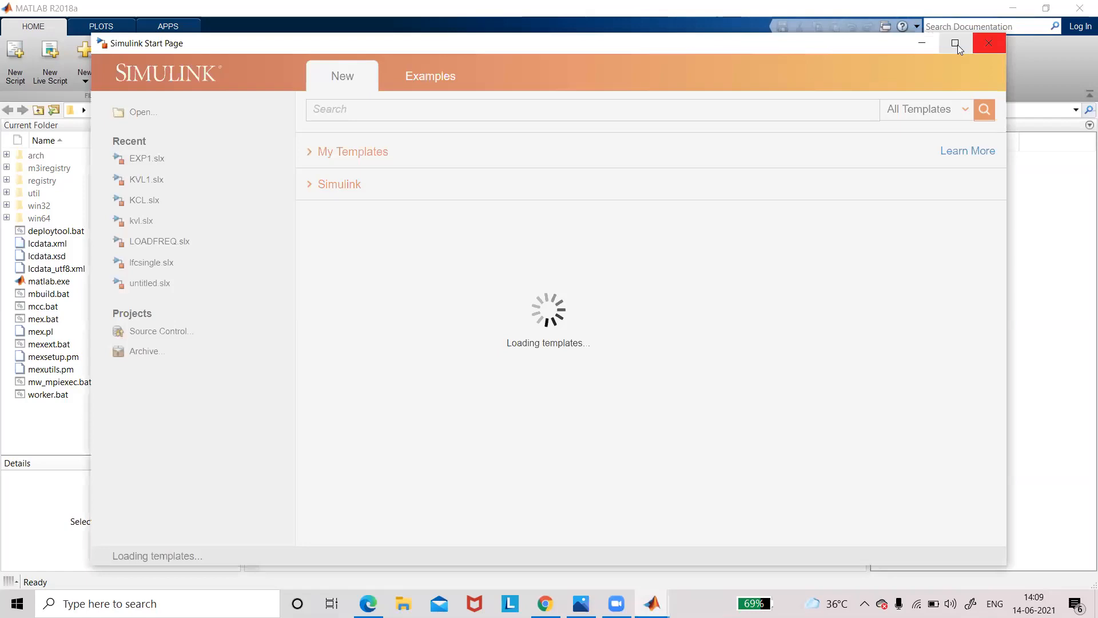
pyautogui.click(956, 44)
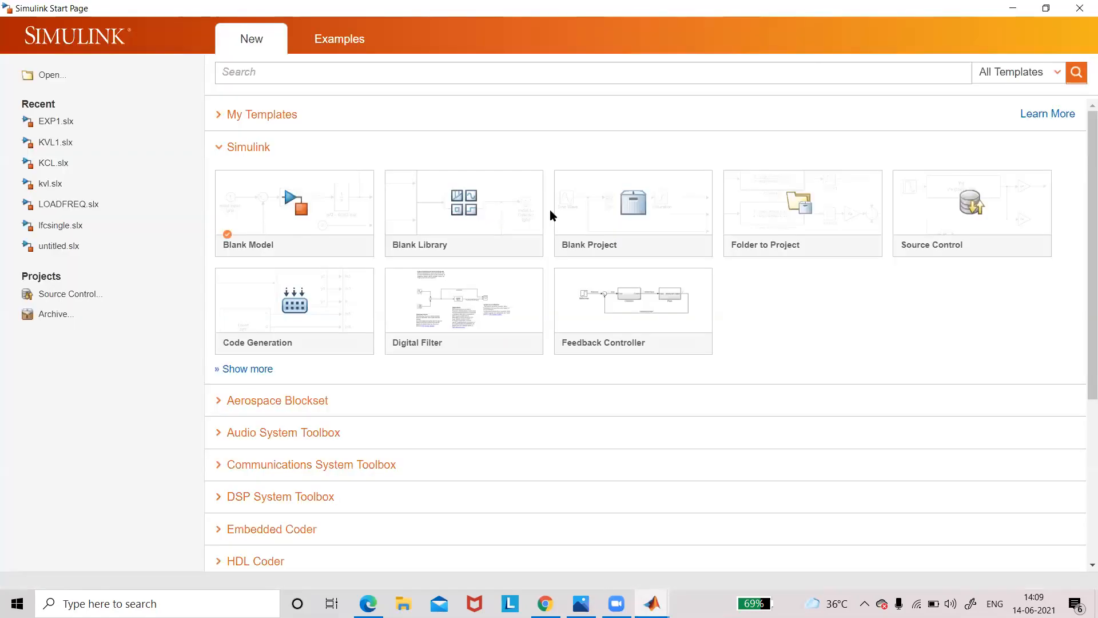
pyautogui.click(362, 174)
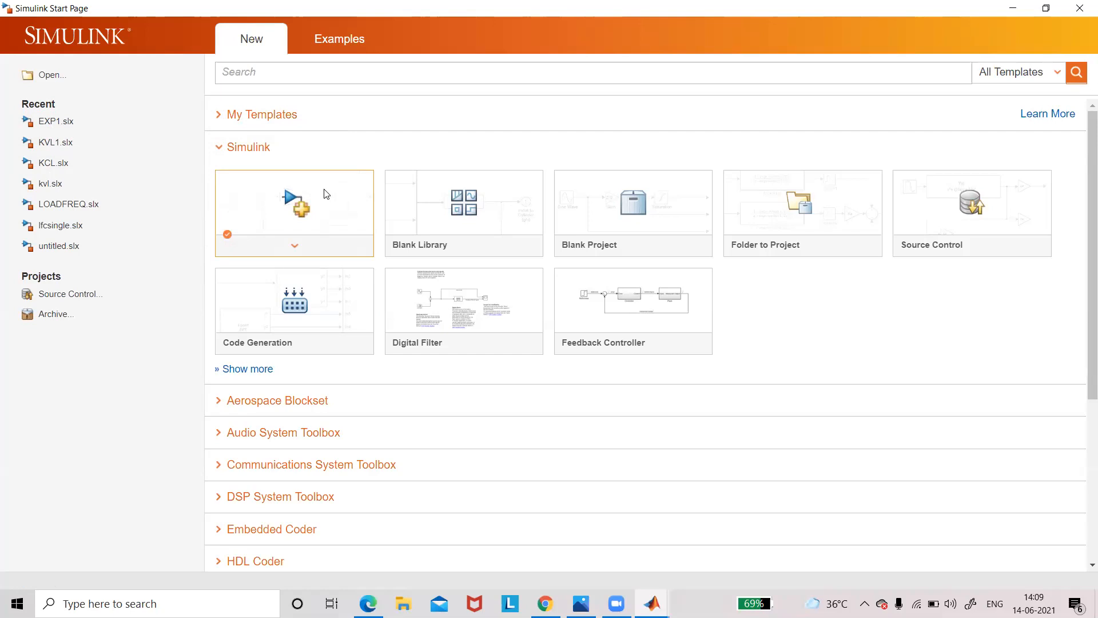
pyautogui.click(286, 228)
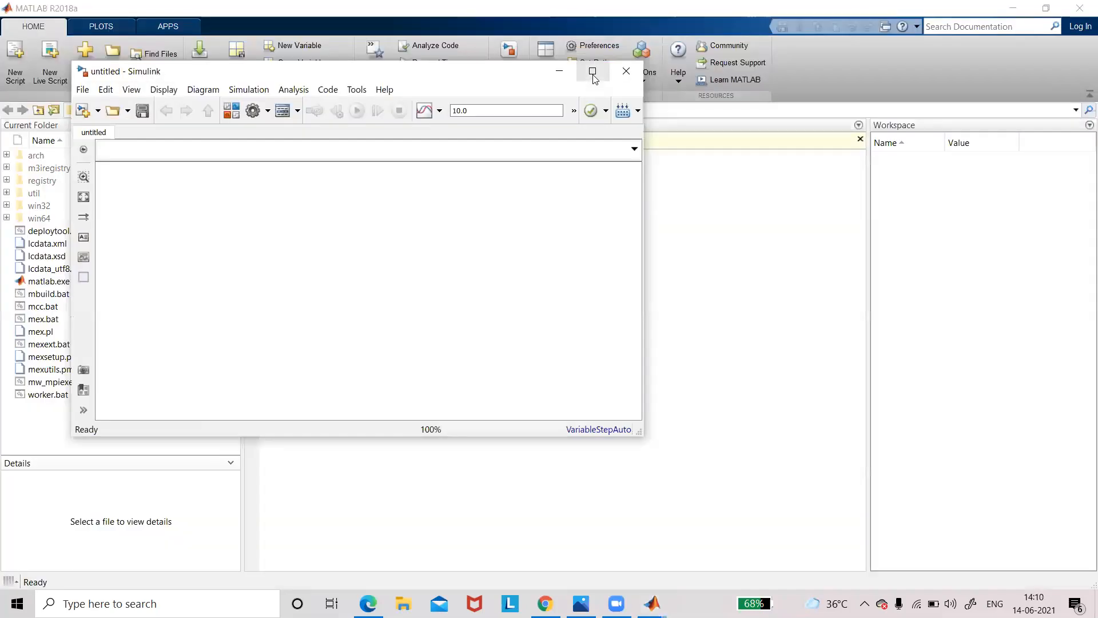
pyautogui.click(587, 78)
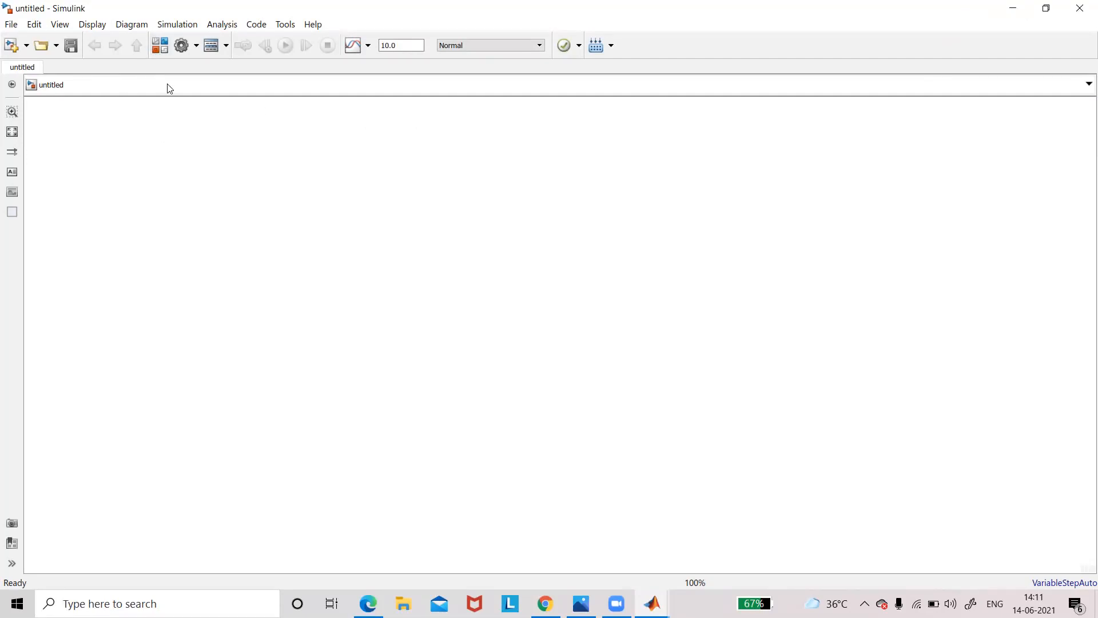
# - Open the Simulink Library Browser and look through the list of block libraries
pyautogui.click(160, 48)
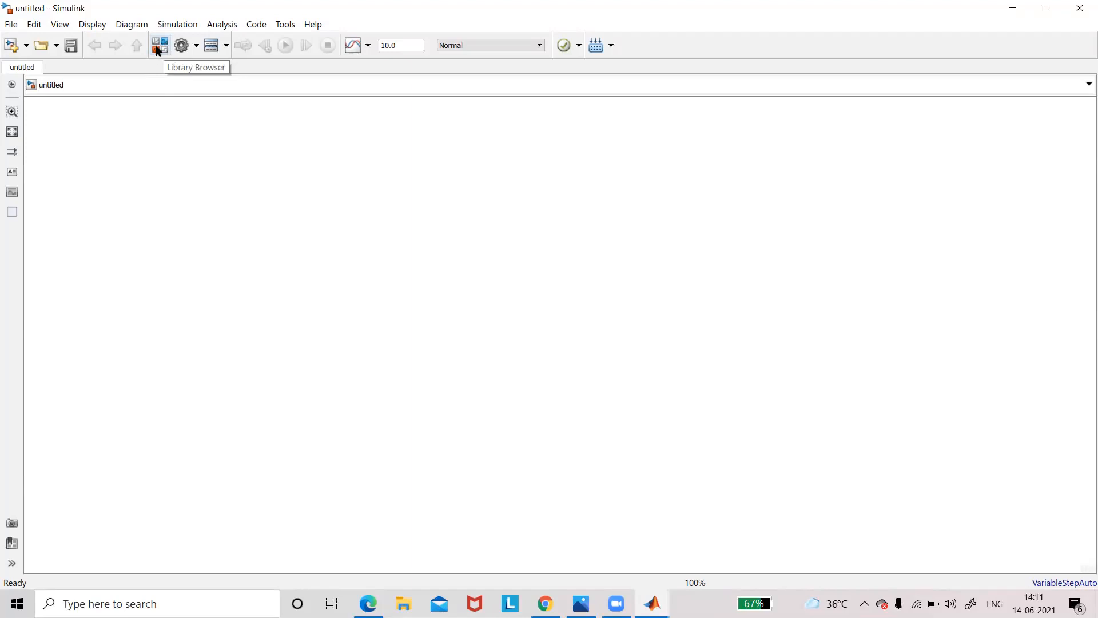
pyautogui.click(158, 49)
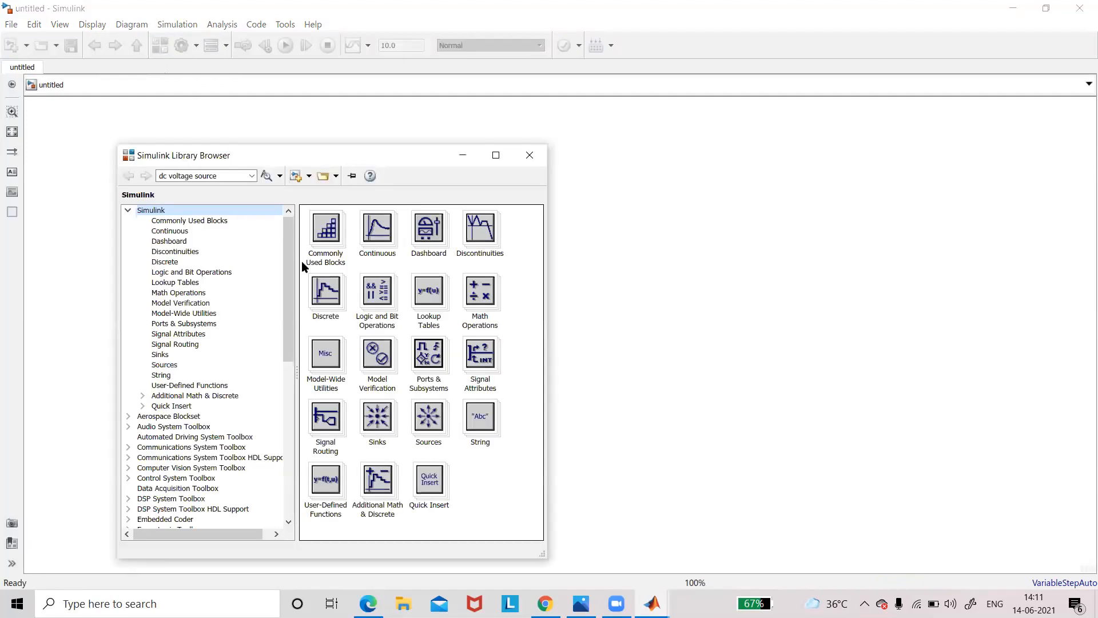
pyautogui.scroll(-2, 225, 292)
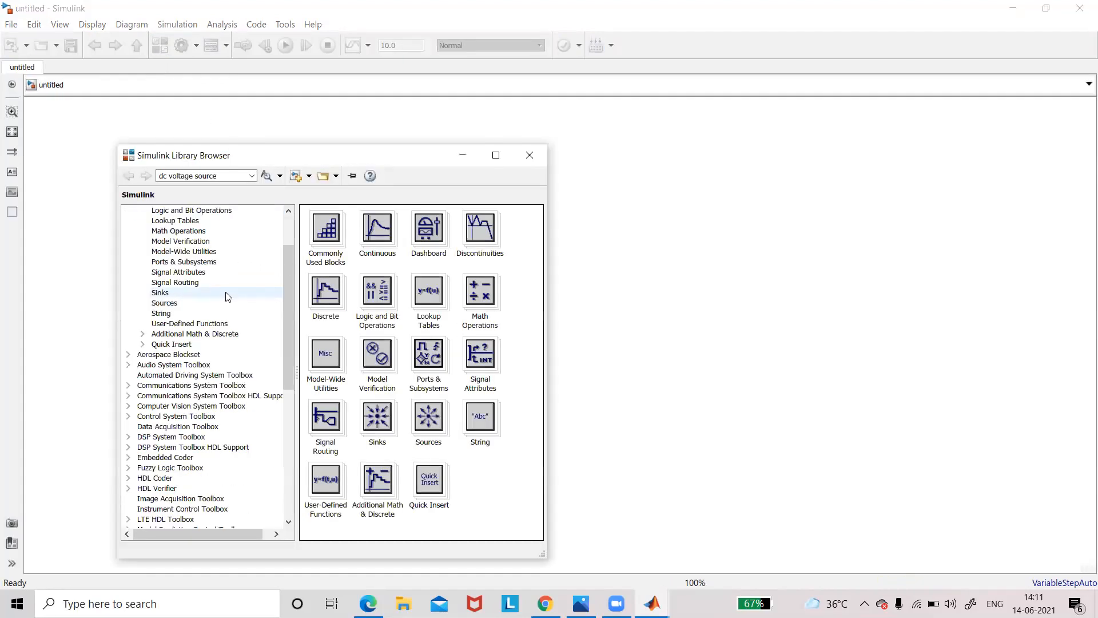
pyautogui.click(290, 421)
pyautogui.click(290, 263)
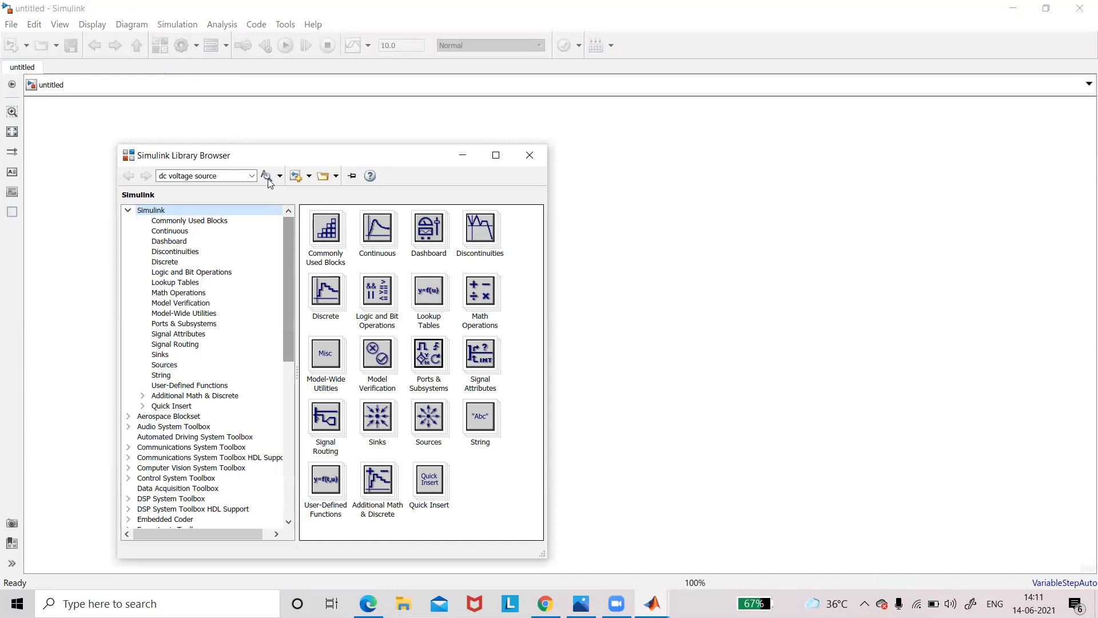
# - Search the block library for "series rlc" and add a Series RLC Branch block to the model
pyautogui.click(234, 174)
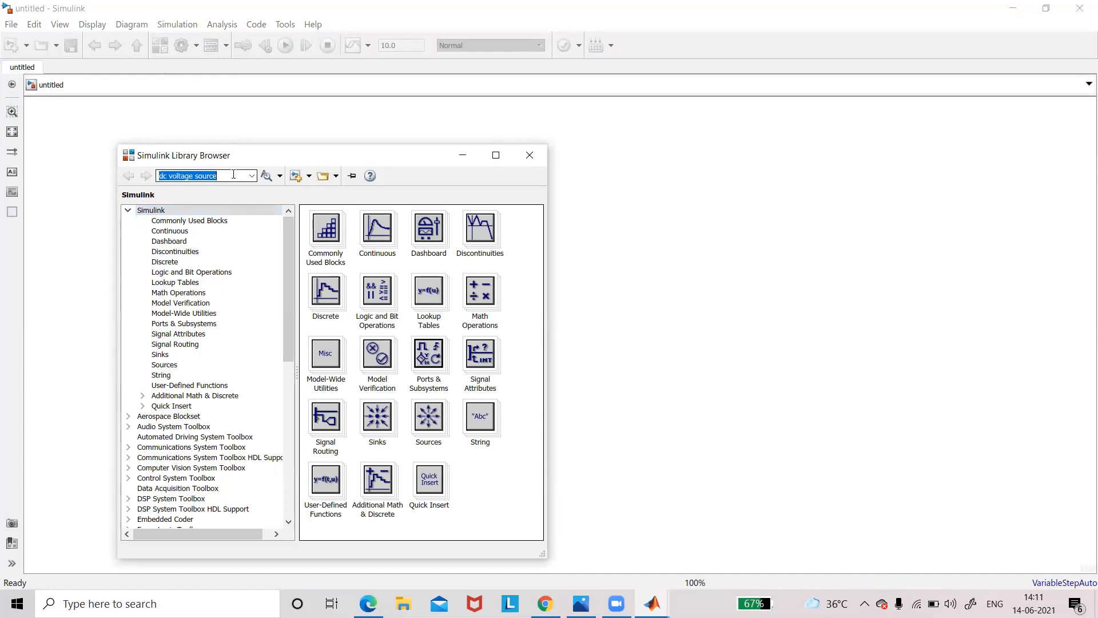
pyautogui.press('BackSpace')
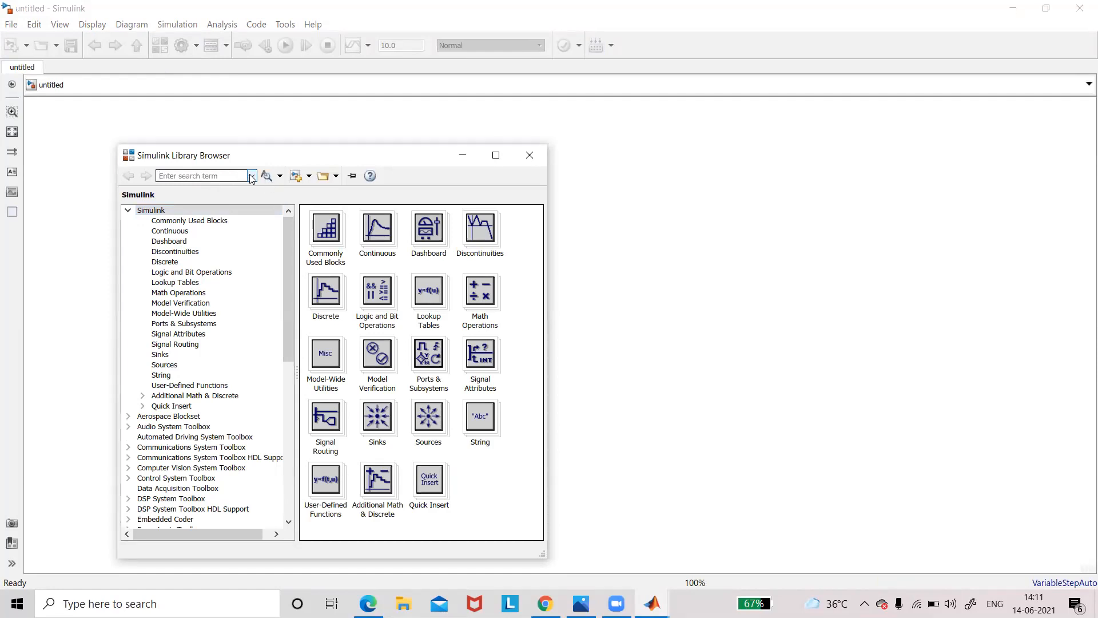
pyautogui.click(252, 176)
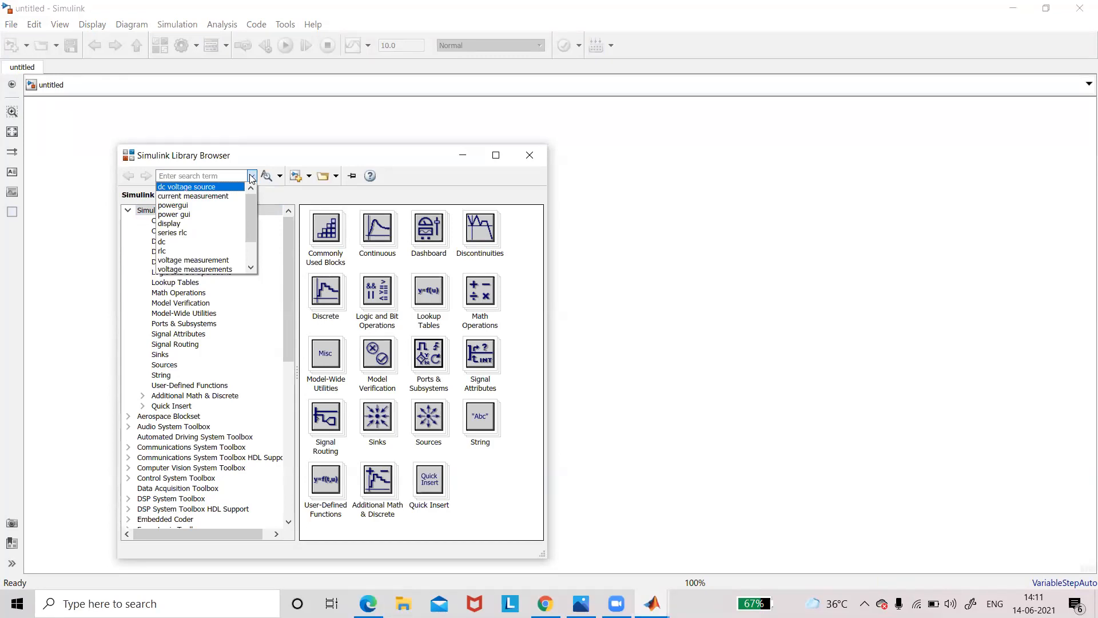
pyautogui.write('ser')
pyautogui.click(206, 191)
pyautogui.click(266, 176)
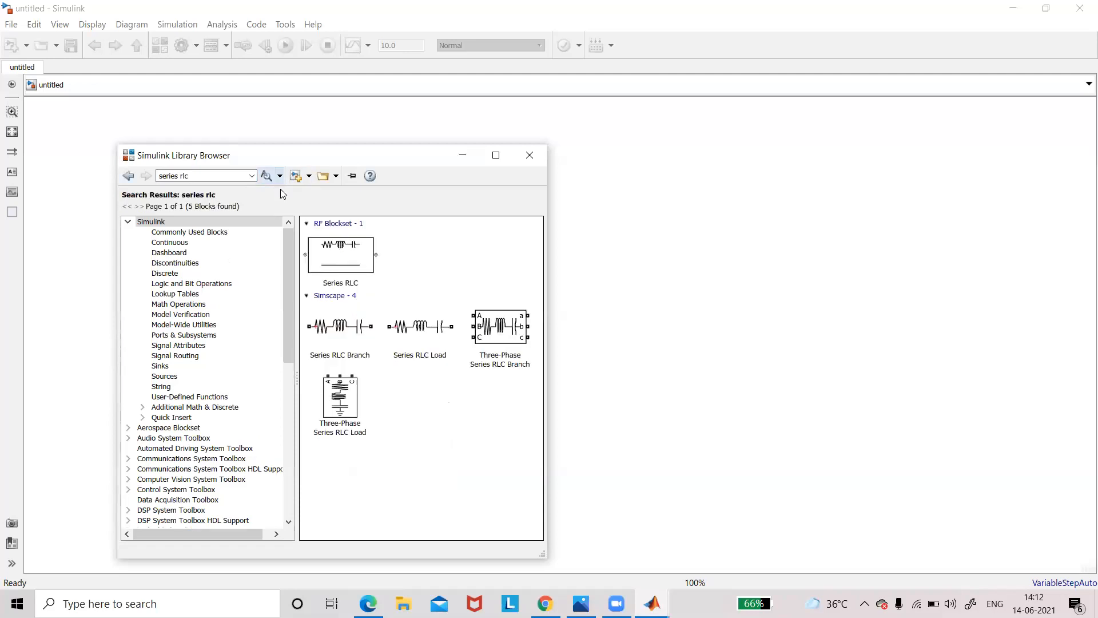
pyautogui.moveTo(347, 324); pyautogui.dragTo(836, 295)
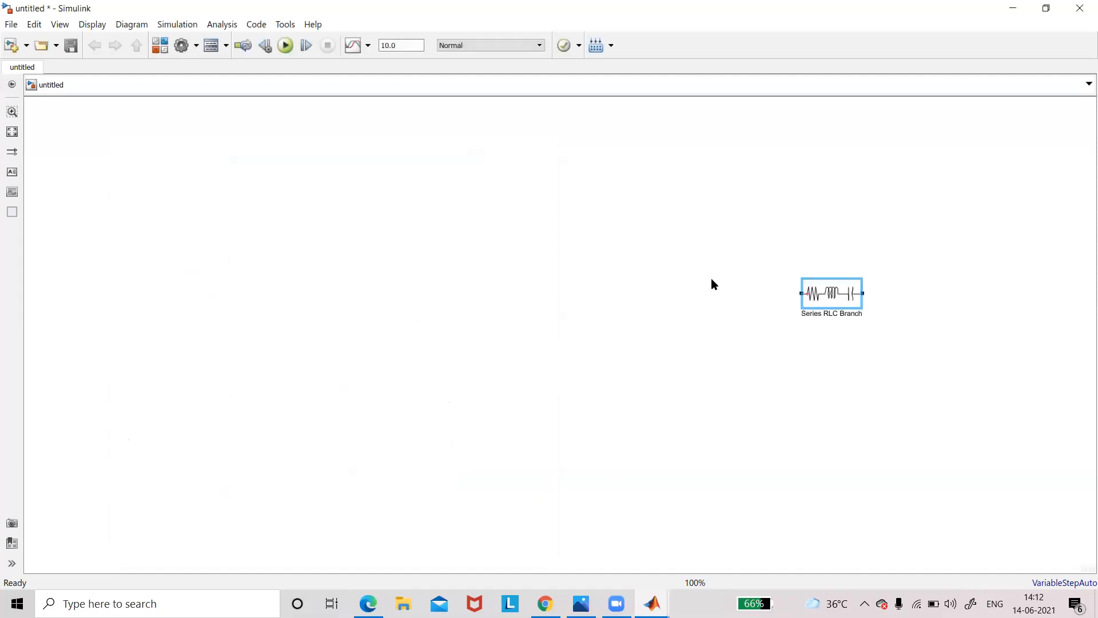
# - Set the Series RLC Branch block's branch type to R so it acts as a pure resistor
pyautogui.doubleClick(838, 299)
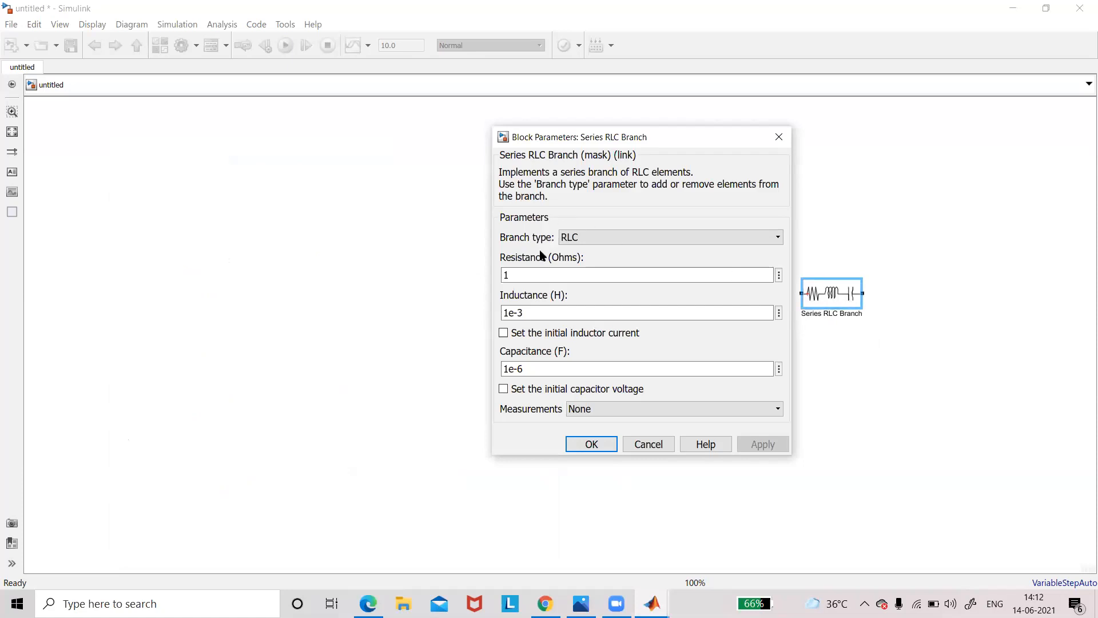
pyautogui.click(645, 242)
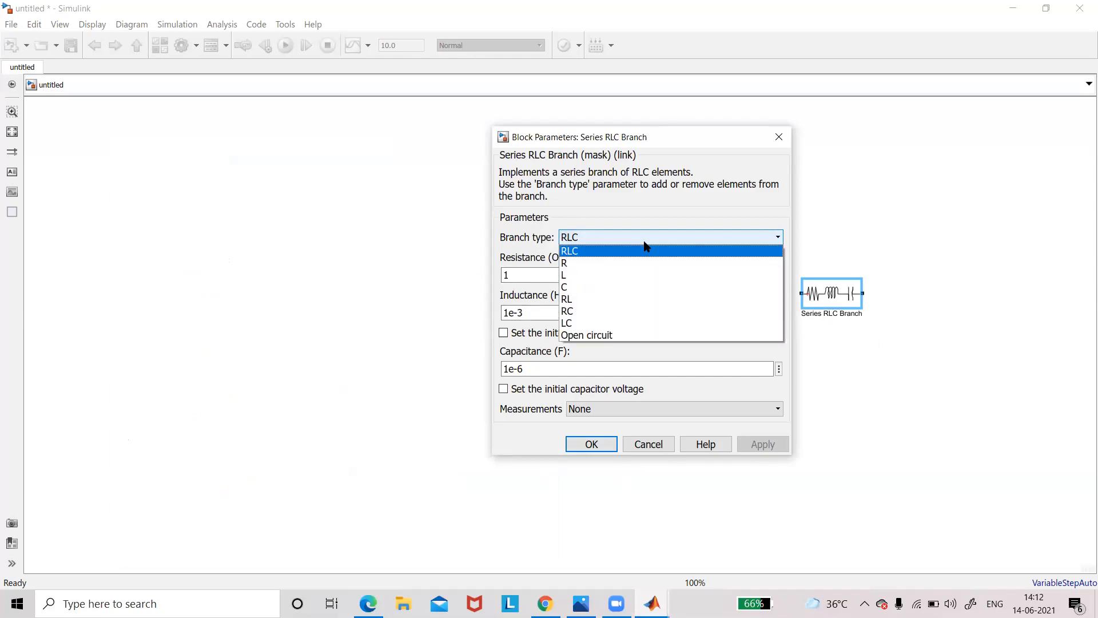
pyautogui.click(599, 265)
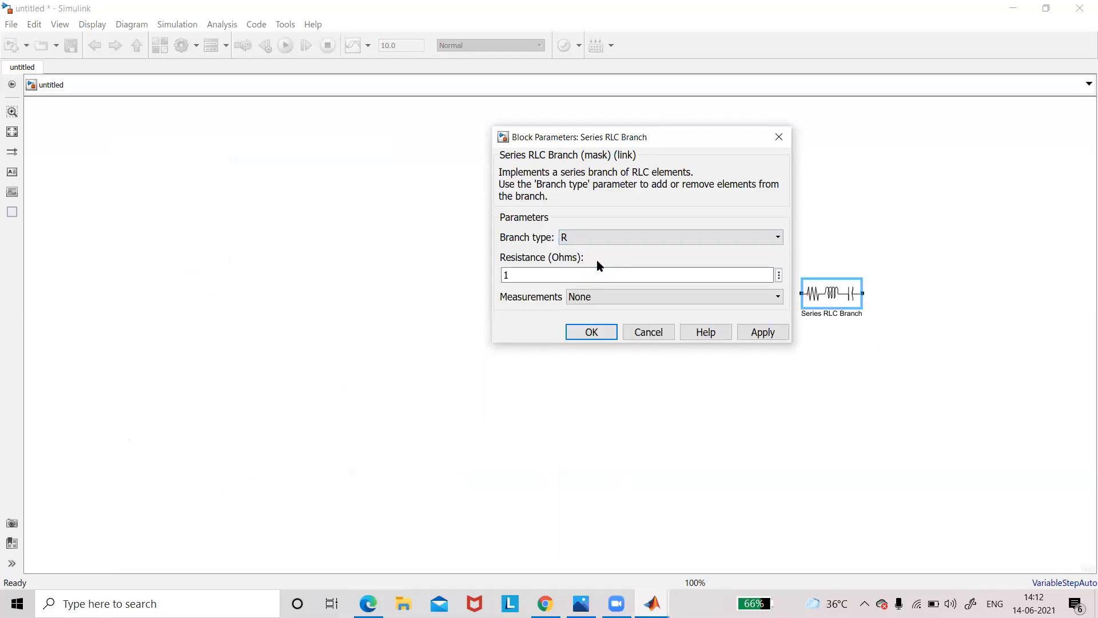
pyautogui.click(593, 333)
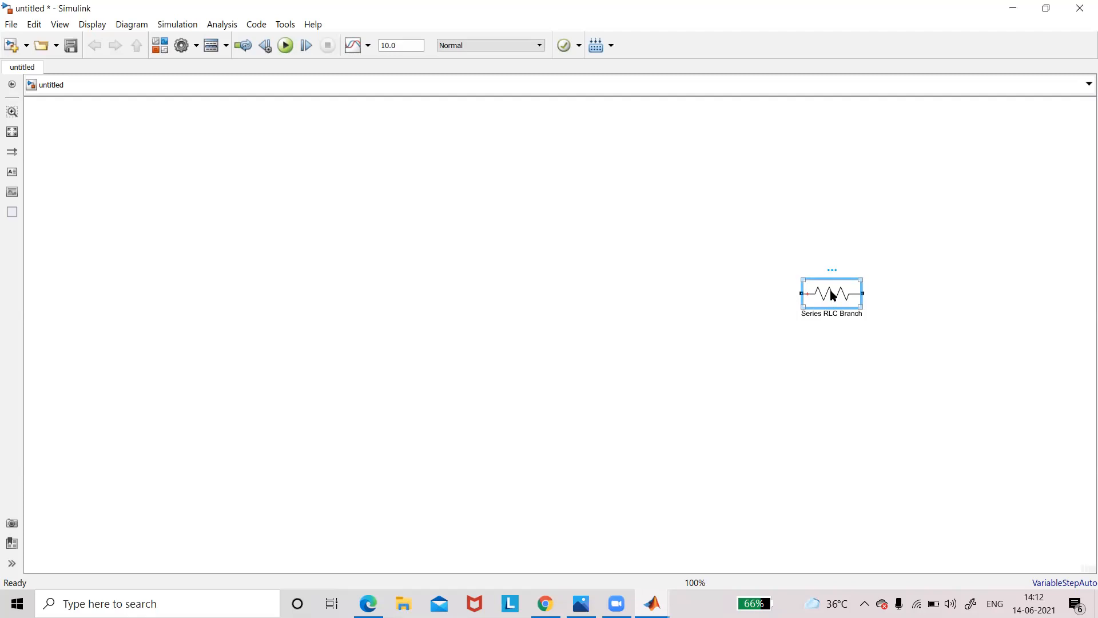
# - Make two copies of the resistor and arrange one as the series element, with the other two stacked one above the other beyond it
pyautogui.moveTo(833, 295); pyautogui.dragTo(671, 296)
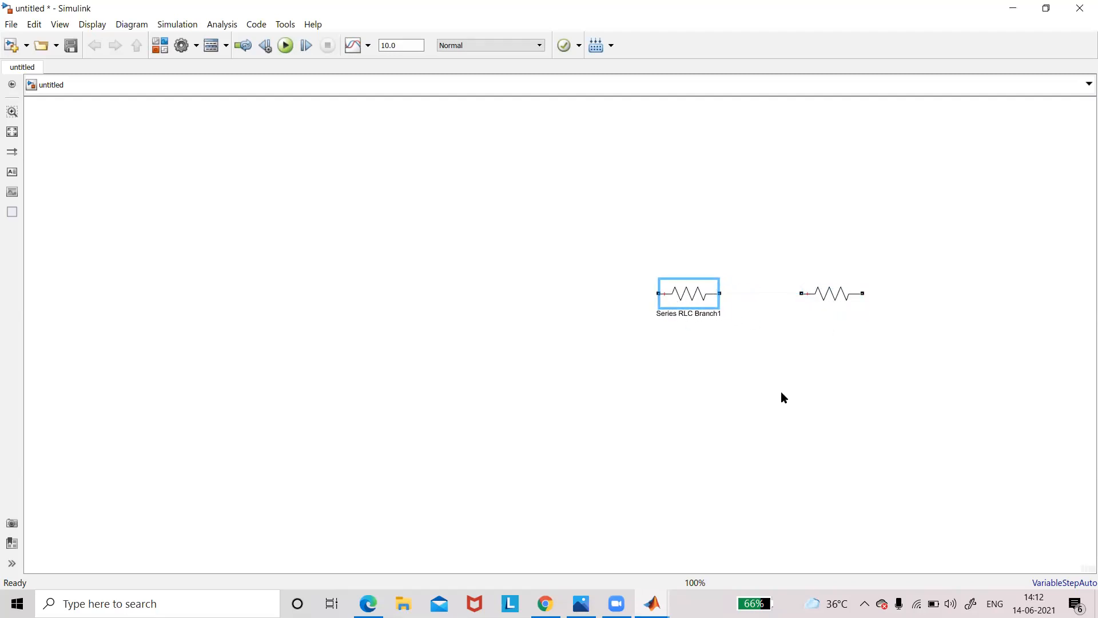
pyautogui.hotkey('ctrl', 'v')
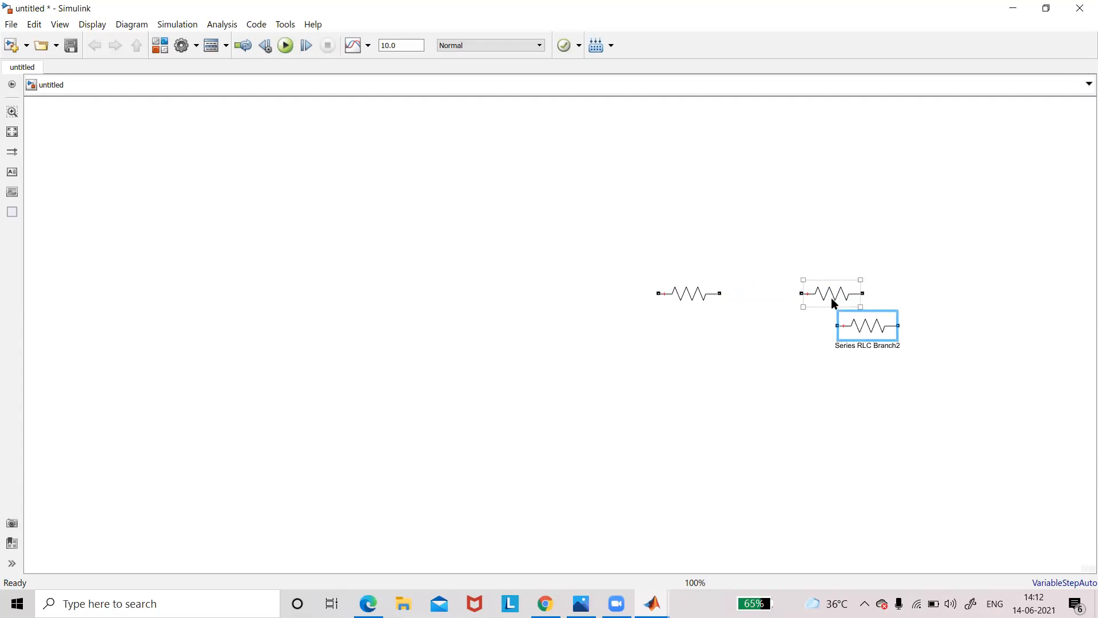
pyautogui.moveTo(695, 295); pyautogui.dragTo(392, 177)
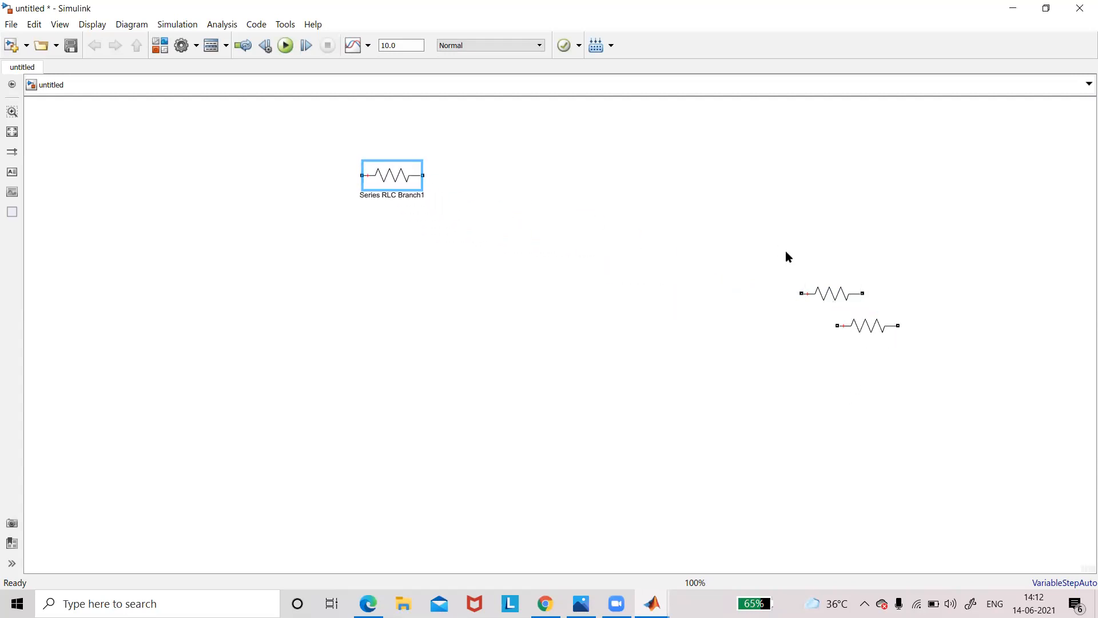
pyautogui.moveTo(833, 297); pyautogui.dragTo(627, 178)
pyautogui.moveTo(867, 330); pyautogui.dragTo(612, 233)
pyautogui.moveTo(385, 179); pyautogui.dragTo(400, 211)
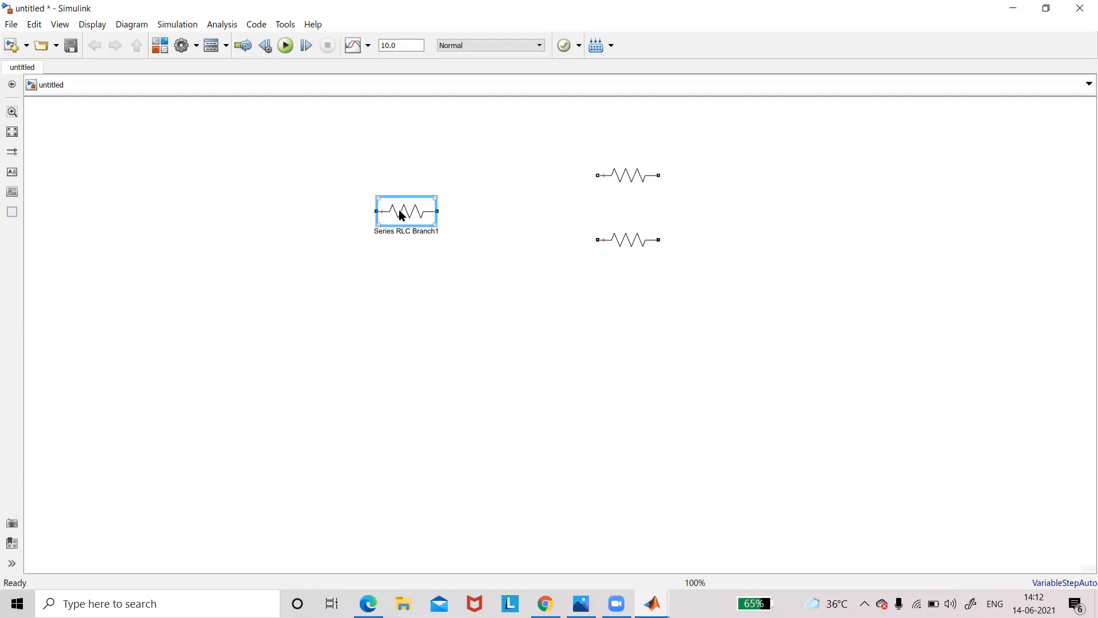
# - Search the library for "dc voltage source" and place the powerlib Electrical Sources DC Voltage Source block before the series resistor
pyautogui.click(161, 45)
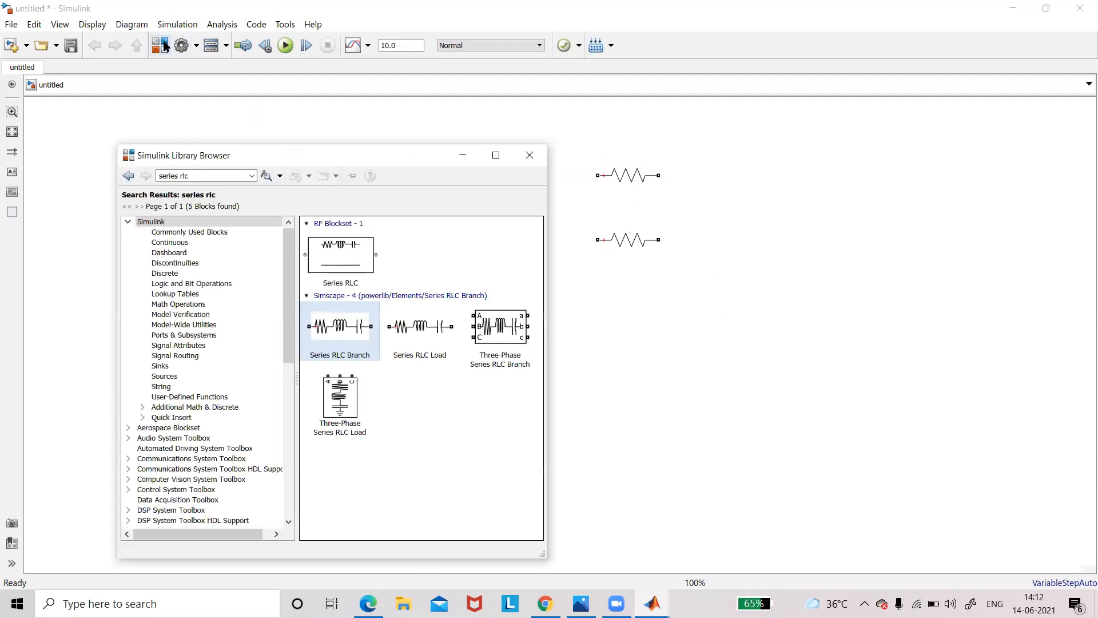
pyautogui.click(252, 175)
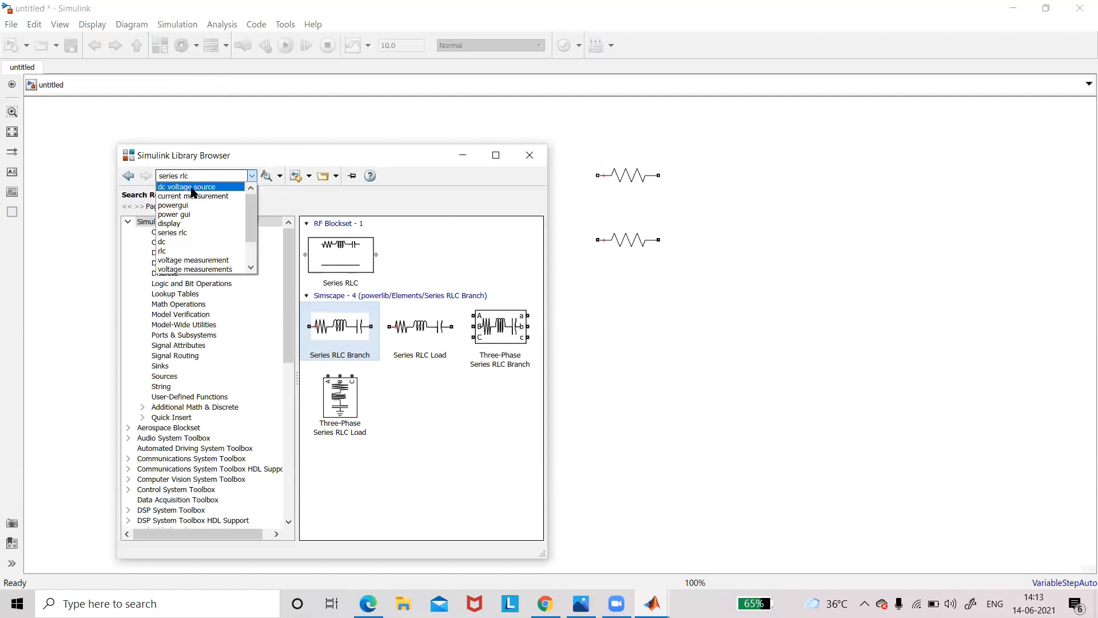
pyautogui.click(191, 187)
pyautogui.click(266, 176)
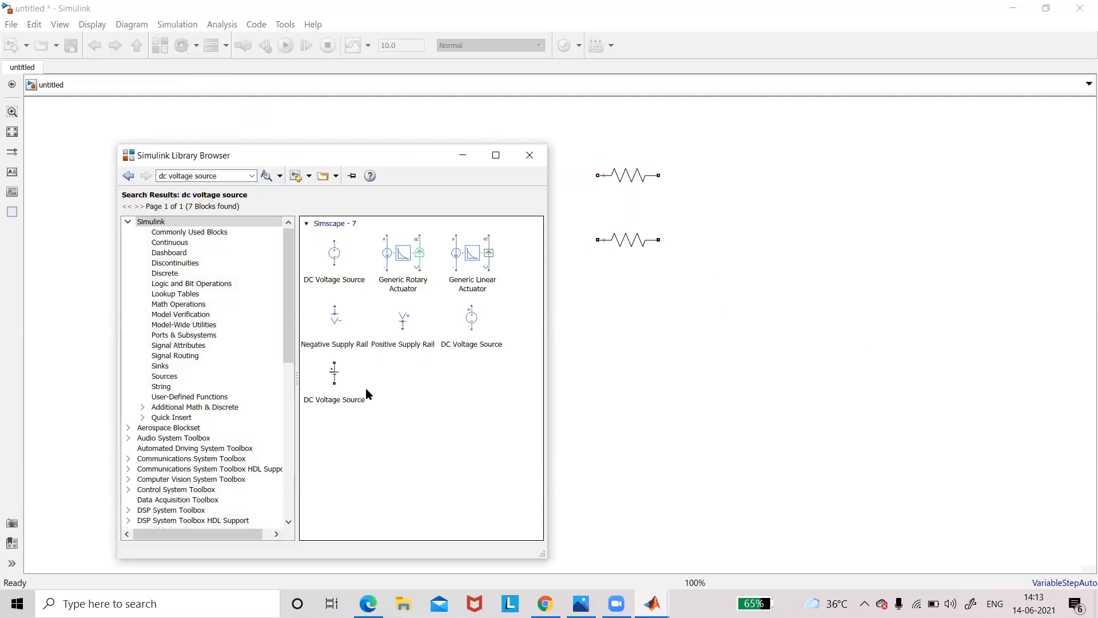
pyautogui.click(335, 376)
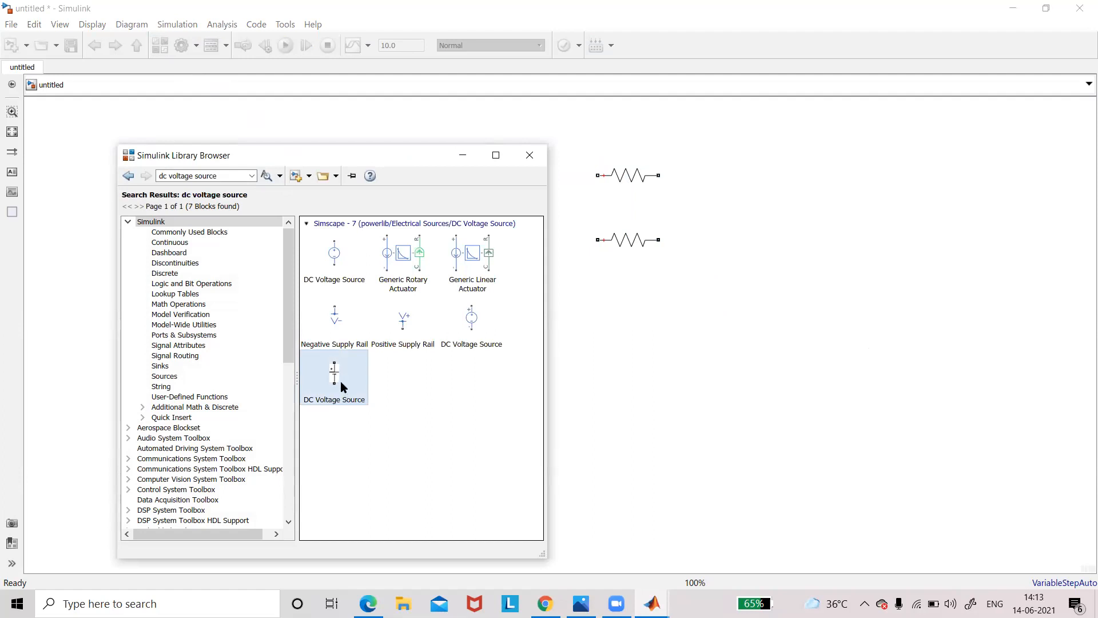
pyautogui.moveTo(341, 381); pyautogui.dragTo(267, 252)
pyautogui.click(811, 371)
pyautogui.click(623, 374)
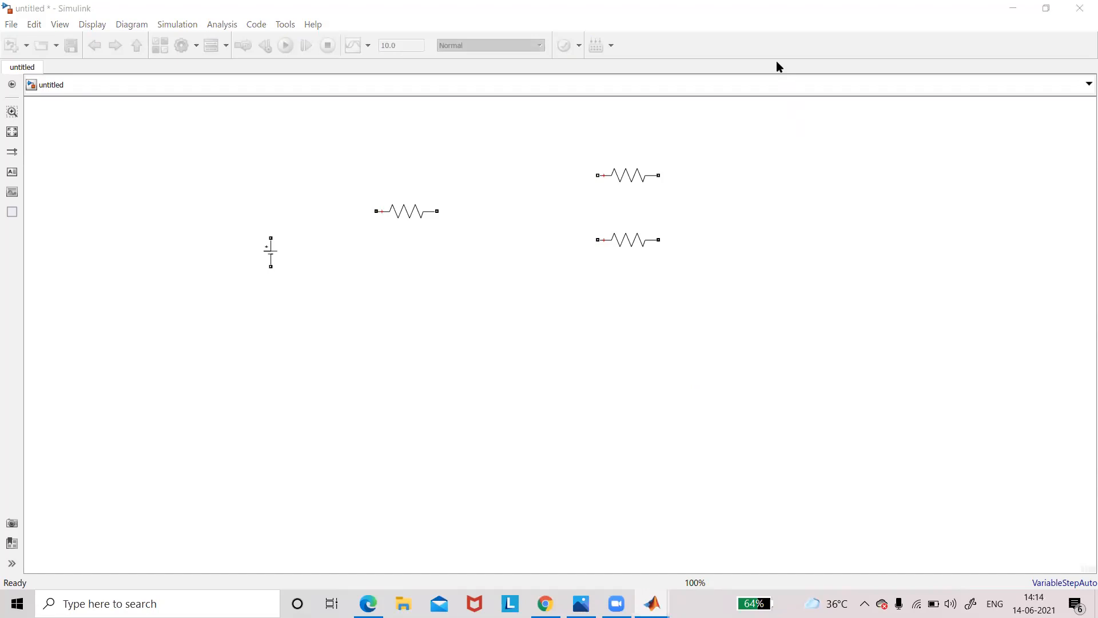
pyautogui.click(562, 234)
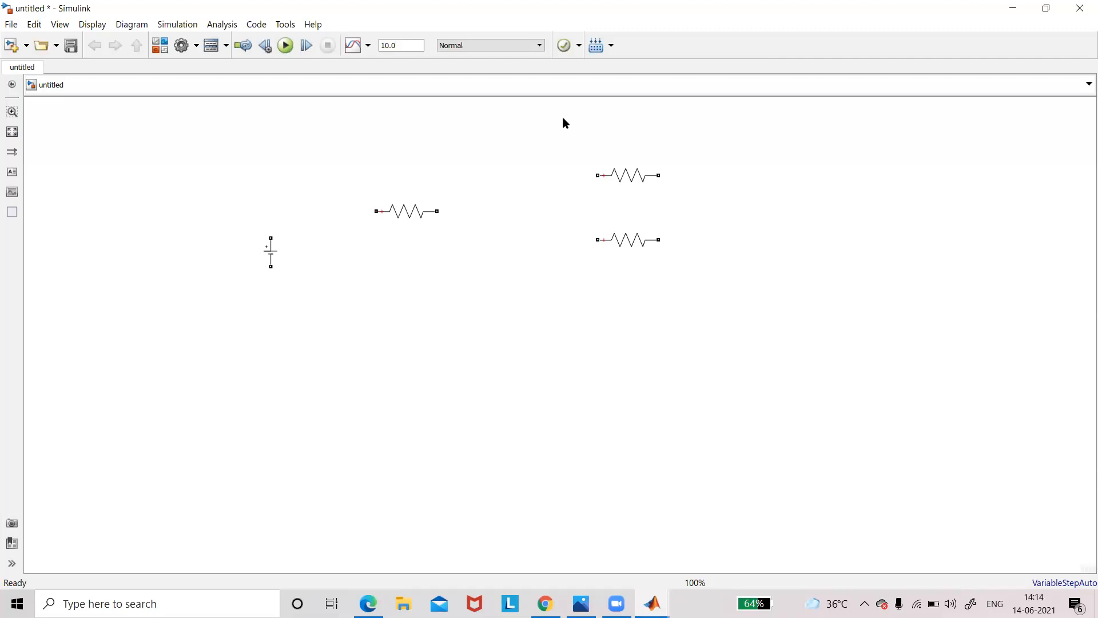
pyautogui.click(709, 81)
# - Search the block library for "current measurement" and add the Simscape Current Measurement block below the parallel resistors
pyautogui.click(161, 46)
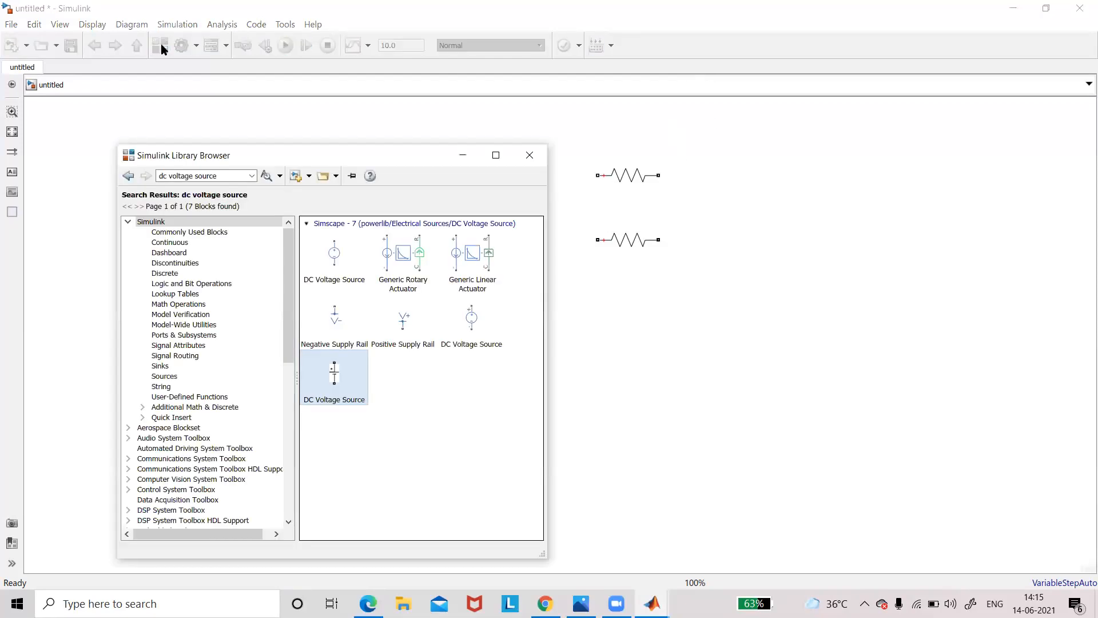
pyautogui.click(251, 177)
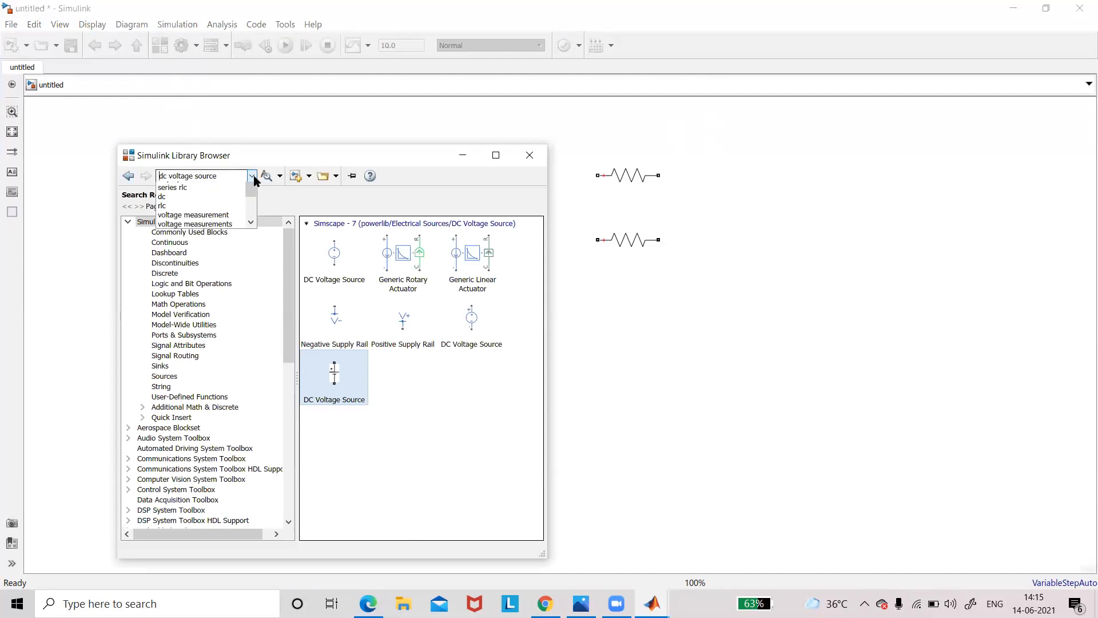
pyautogui.scroll(2, 229, 198)
pyautogui.click(218, 192)
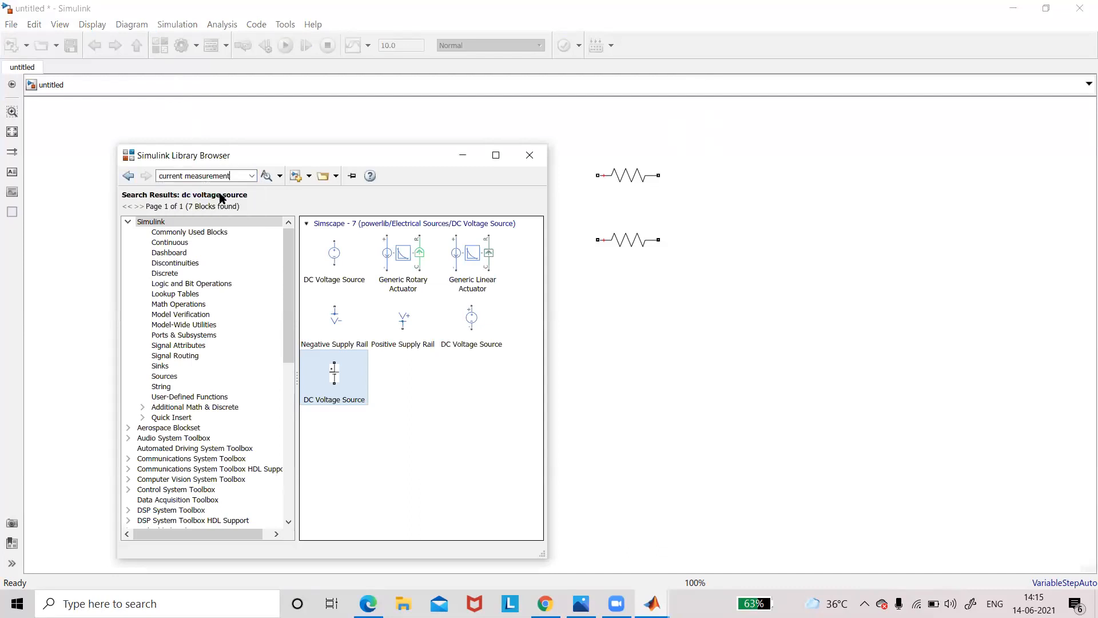
pyautogui.click(266, 177)
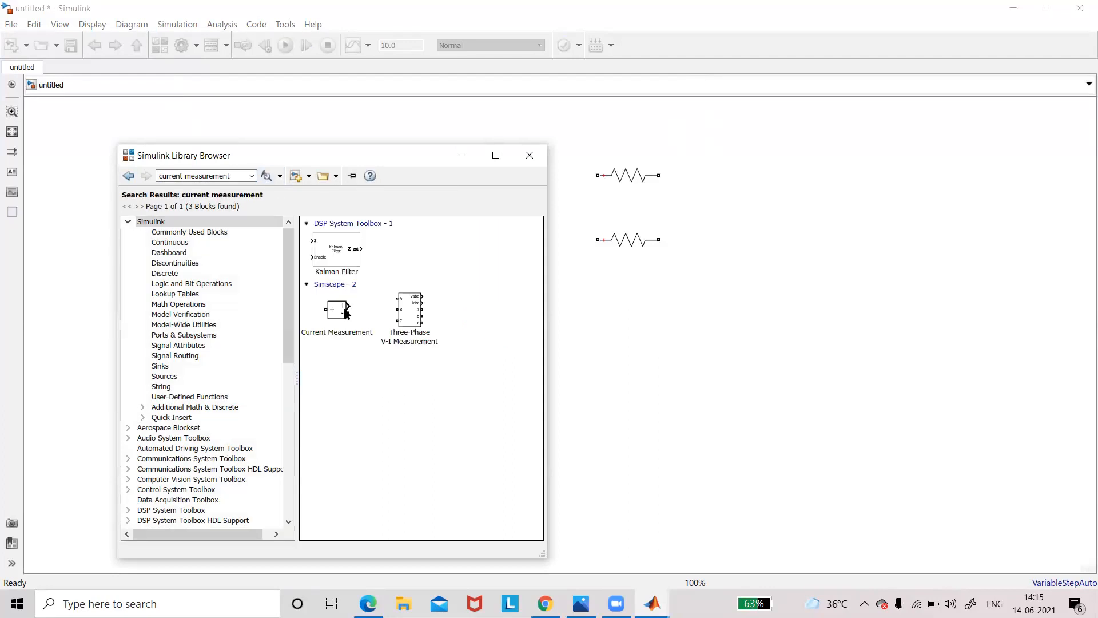
pyautogui.click(346, 312)
pyautogui.moveTo(346, 313); pyautogui.dragTo(658, 326)
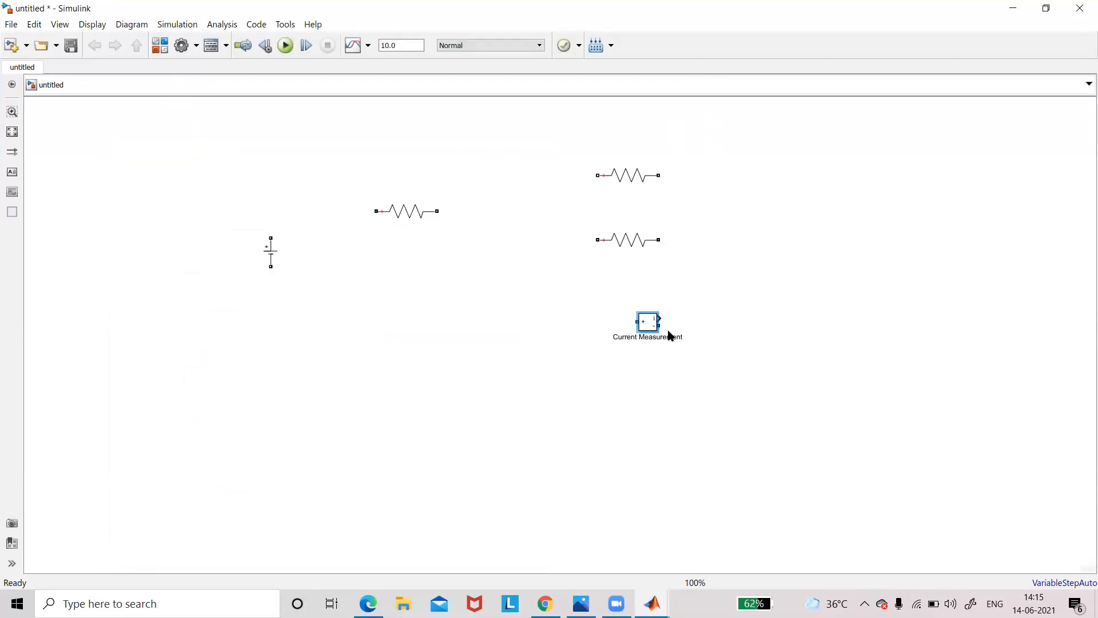
# - Make two copies of the Current Measurement block and place the original just after the series resistor
pyautogui.hotkey('ctrl', 'c')
pyautogui.hotkey('ctrl', 'v')
pyautogui.hotkey('ctrl', 'v')
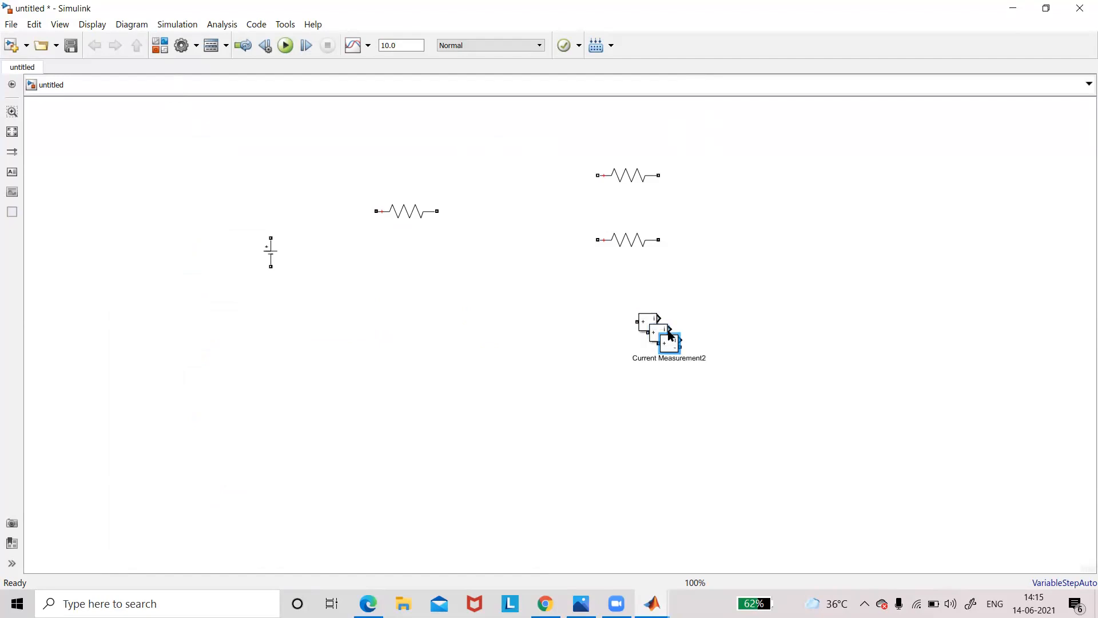
pyautogui.moveTo(645, 323); pyautogui.dragTo(464, 206)
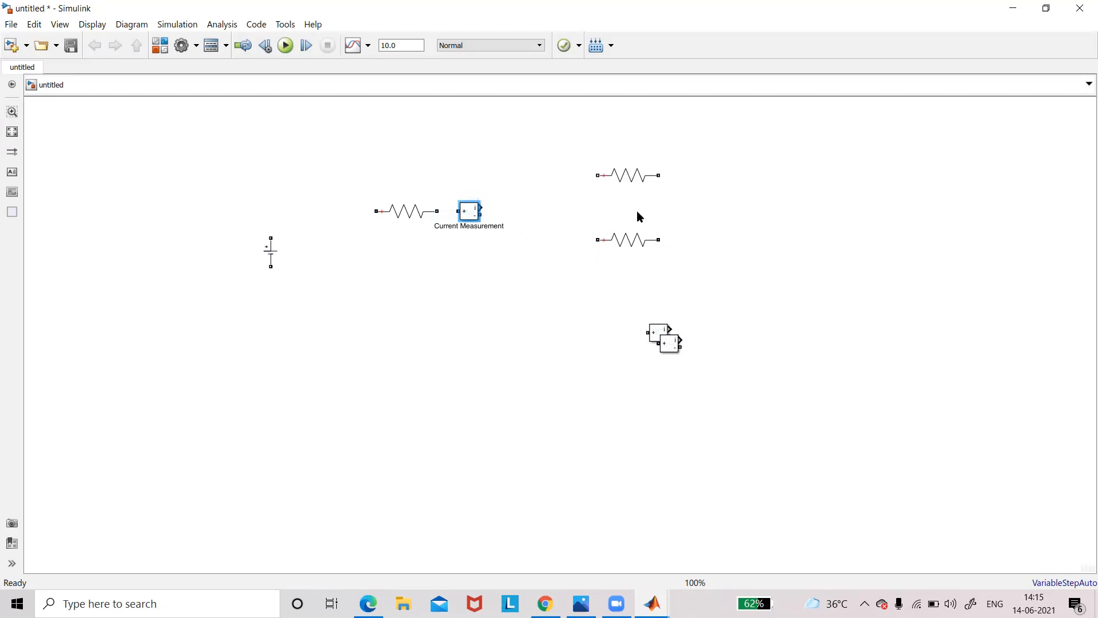
# - Move the two parallel resistors farther out and place a Current Measurement copy ahead of each one
pyautogui.moveTo(637, 176); pyautogui.dragTo(700, 173)
pyautogui.moveTo(614, 240); pyautogui.dragTo(683, 262)
pyautogui.moveTo(658, 336); pyautogui.dragTo(589, 170)
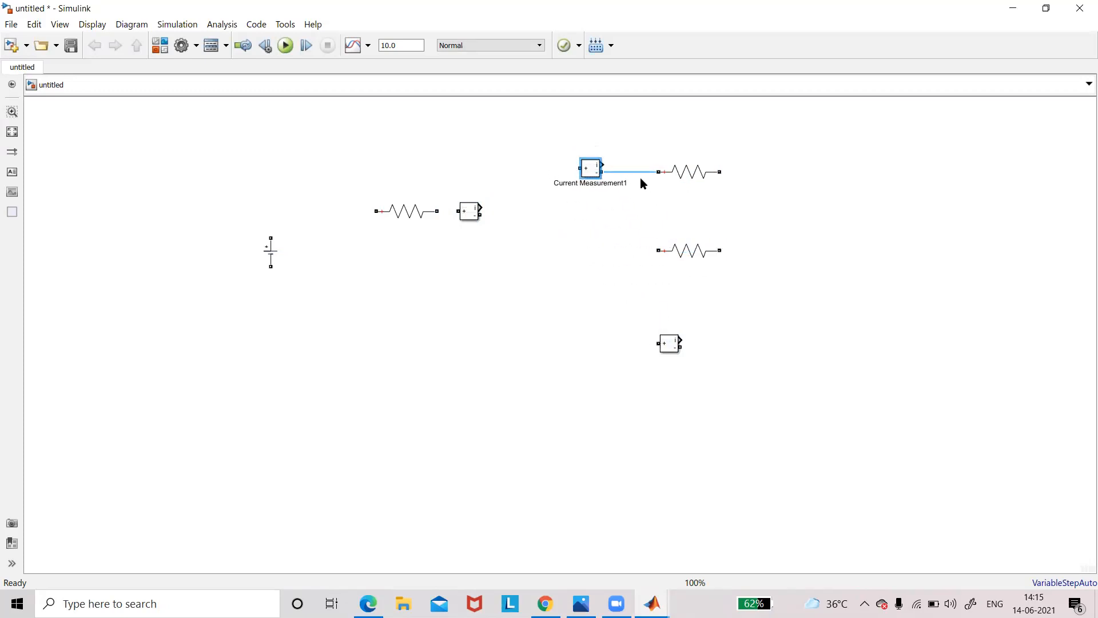
pyautogui.click(630, 218)
pyautogui.moveTo(679, 347); pyautogui.dragTo(612, 250)
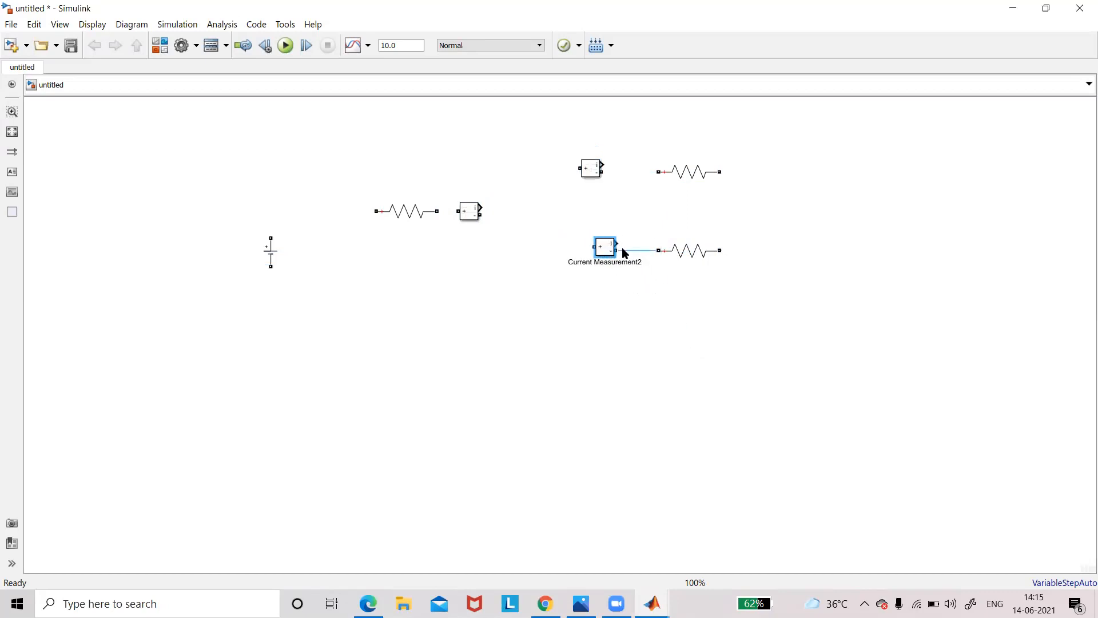
# - Wire the series resistor through its Current Measurement block to a node feeding both parallel branches, each through its own measurement block and resistor
pyautogui.click(739, 331)
pyautogui.moveTo(607, 171); pyautogui.dragTo(659, 172)
pyautogui.moveTo(437, 211); pyautogui.dragTo(458, 211)
pyautogui.moveTo(577, 168); pyautogui.dragTo(589, 248)
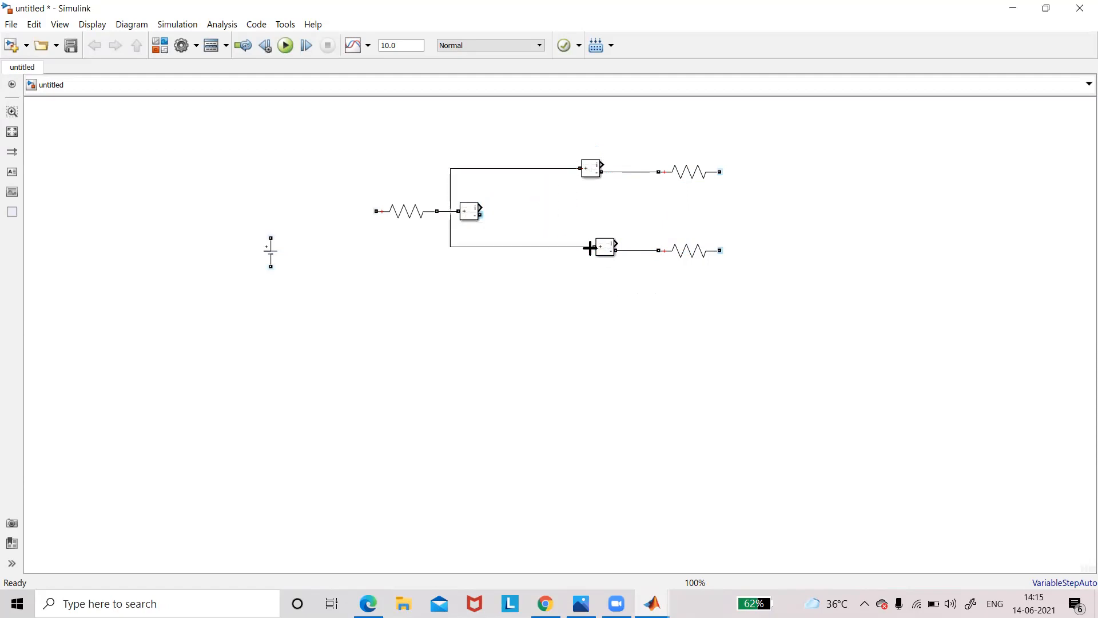
pyautogui.moveTo(409, 211); pyautogui.dragTo(339, 207)
pyautogui.moveTo(475, 215); pyautogui.dragTo(451, 214)
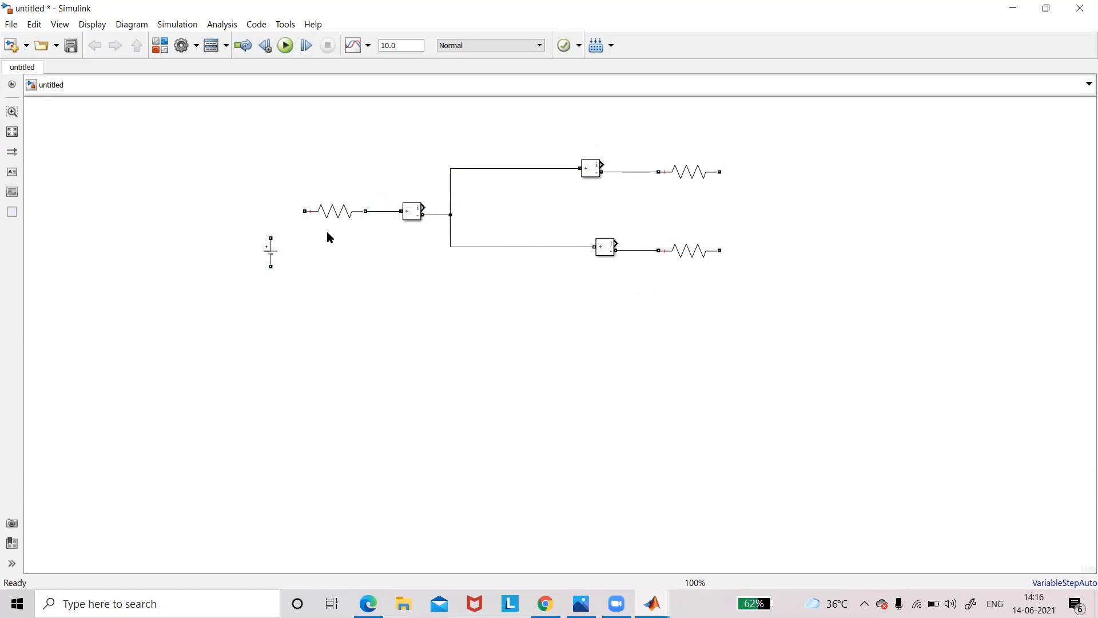
# - Close the circuit by wiring the DC source to the series resistor and the joined ends of the parallel resistors back to the source
pyautogui.moveTo(269, 238); pyautogui.dragTo(305, 211)
pyautogui.moveTo(270, 266); pyautogui.dragTo(461, 355)
pyautogui.press('Delete')
pyautogui.moveTo(719, 171)
pyautogui.mouseDown()
pyautogui.moveTo(757, 177)
pyautogui.moveTo(756, 262)
pyautogui.moveTo(721, 250)
pyautogui.mouseUp()
pyautogui.moveTo(271, 266); pyautogui.dragTo(727, 212)
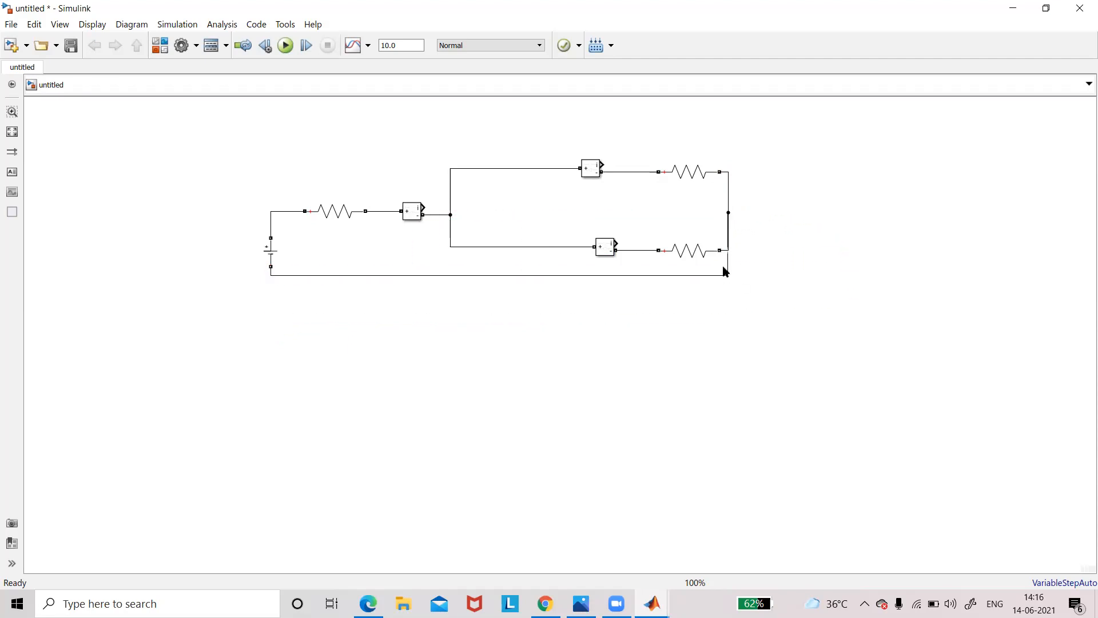
pyautogui.moveTo(731, 271); pyautogui.dragTo(797, 274)
pyautogui.click(940, 279)
# - Switch to the browser to check the KCL circuit diagram in kvl & kcl Exp.pdf, and return to the Simulink model
pyautogui.click(369, 606)
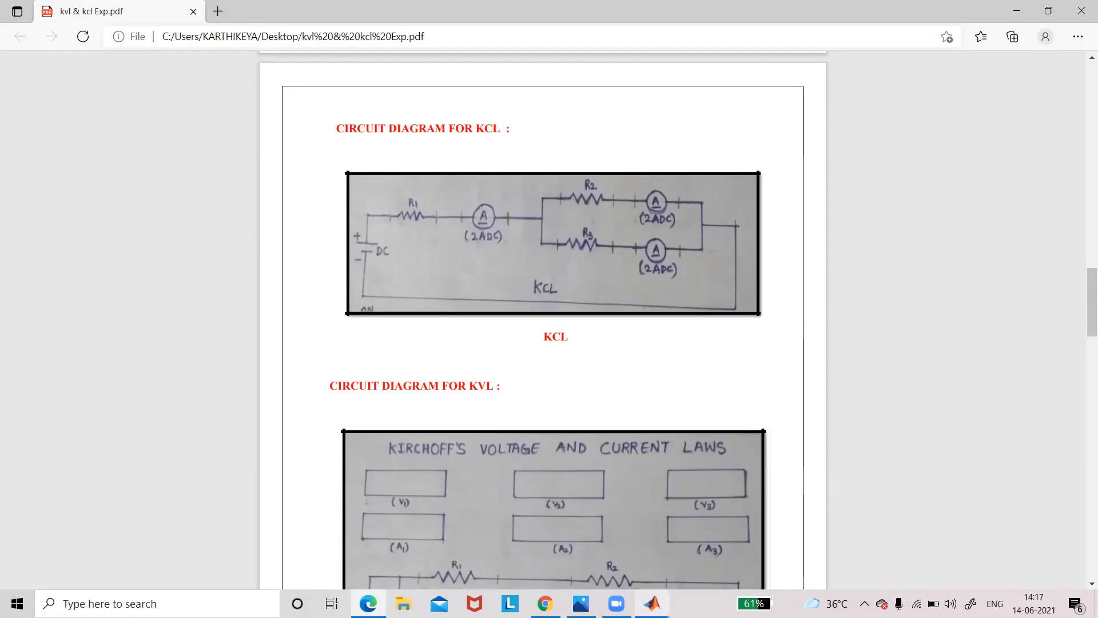
pyautogui.moveTo(652, 603)
pyautogui.click(687, 553)
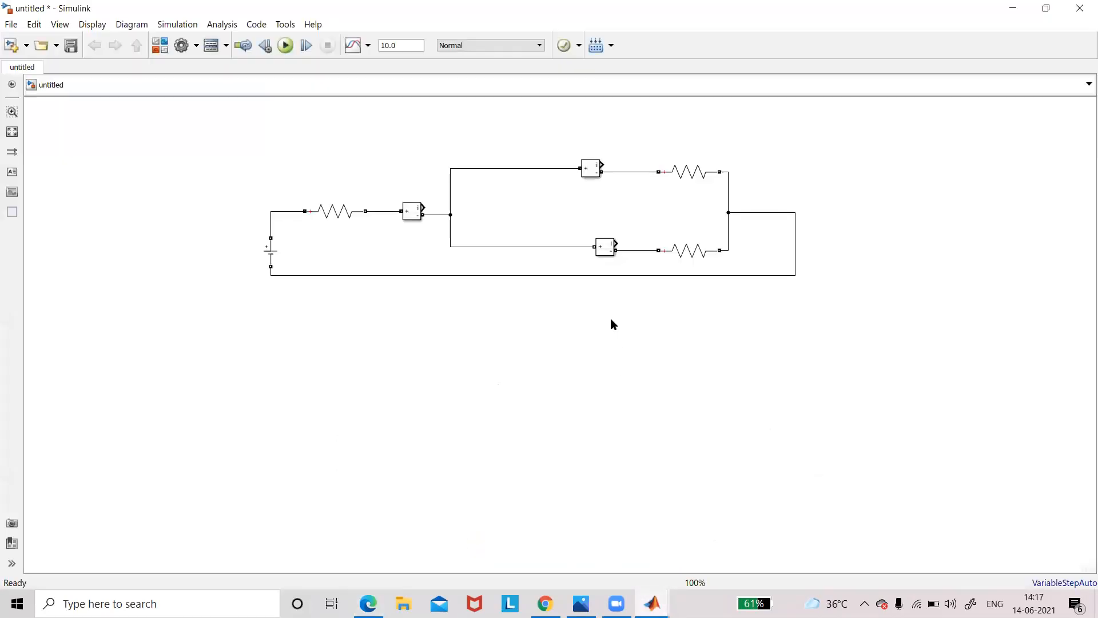
# - Set the DC Voltage Source block's amplitude to 10 V
pyautogui.click(272, 255)
pyautogui.doubleClick(272, 256)
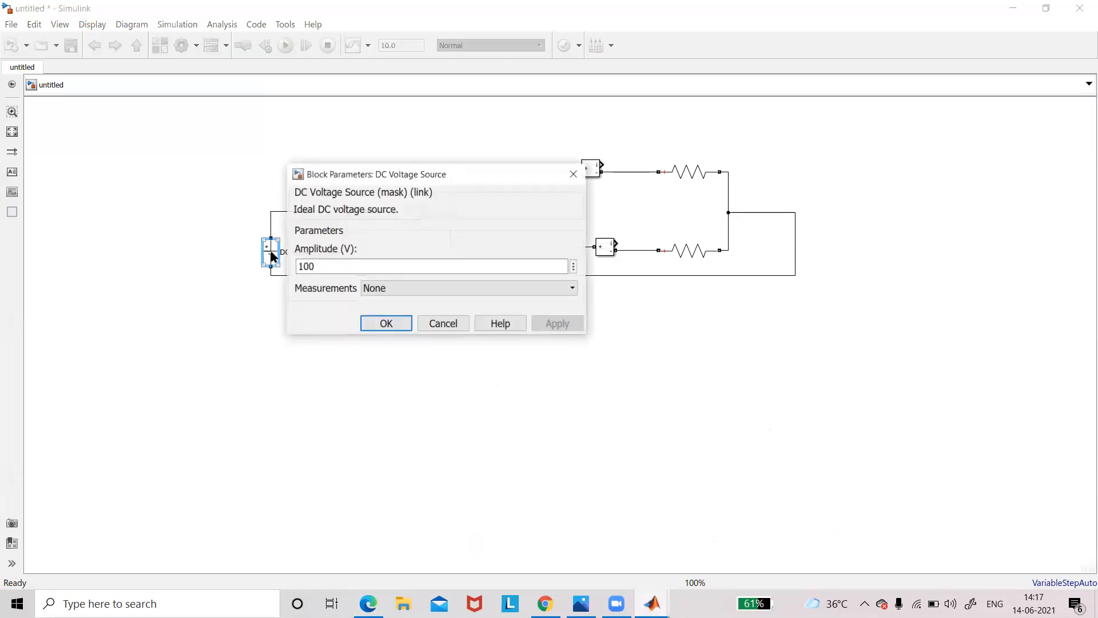
pyautogui.doubleClick(322, 268)
pyautogui.click(322, 268)
pyautogui.press('BackSpace')
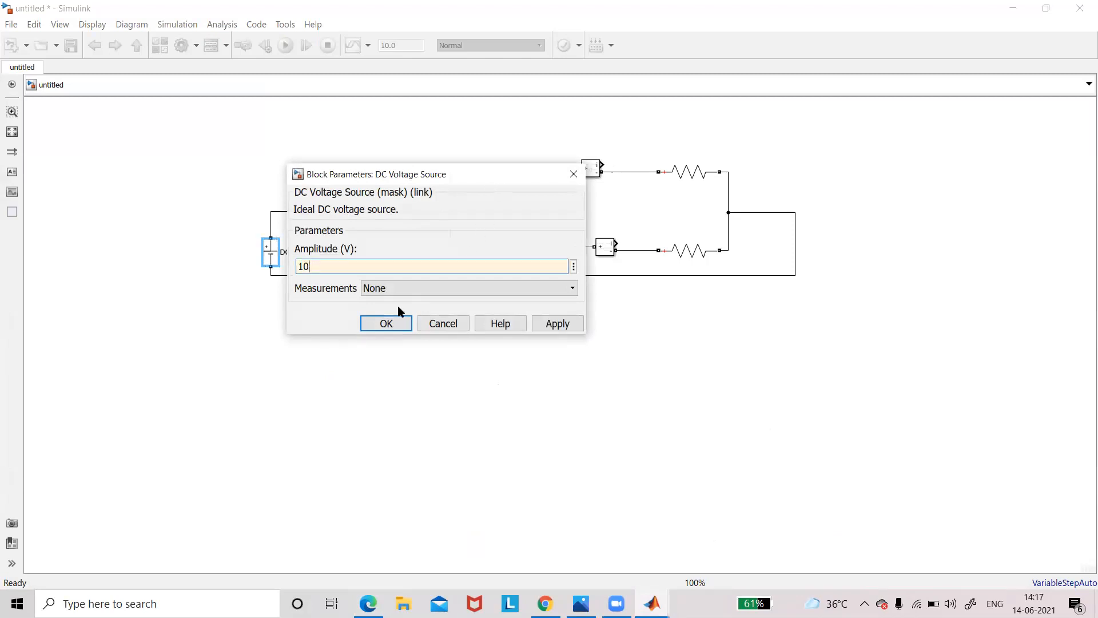
pyautogui.click(381, 324)
# - Rename the DC Voltage Source block as 10V
pyautogui.click(311, 251)
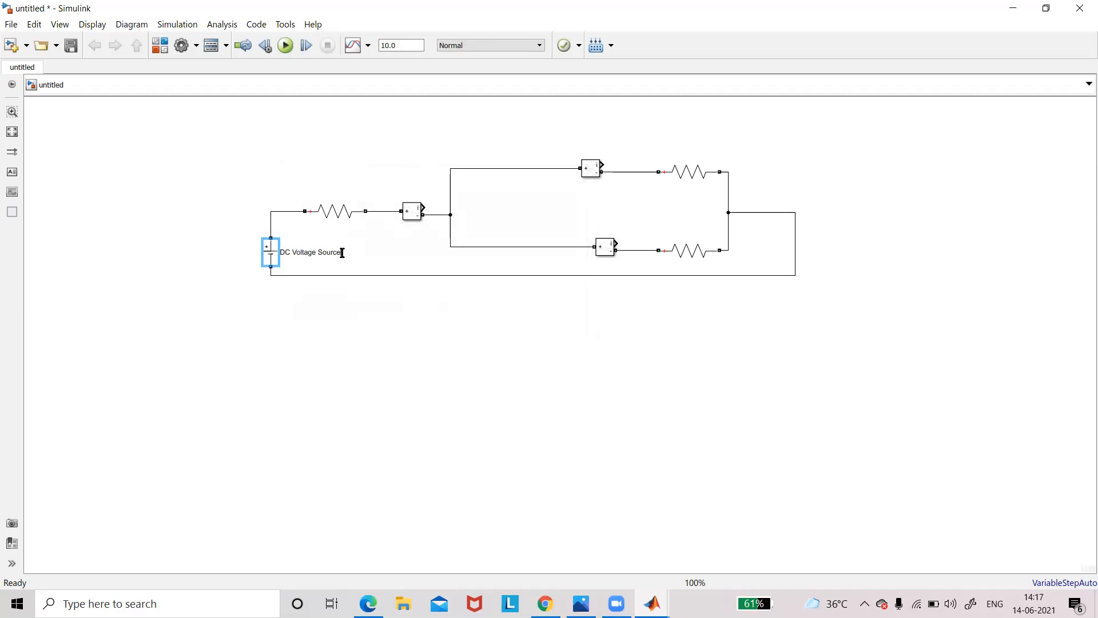
pyautogui.press('BackSpace')
pyautogui.press('BackSpace')
pyautogui.press('BackSpace')
pyautogui.press('BackSpace')
pyautogui.press('BackSpace')
pyautogui.press('BackSpace')
pyautogui.press('BackSpace')
pyautogui.press('BackSpace')
pyautogui.press('BackSpace')
pyautogui.press('BackSpace')
pyautogui.press('BackSpace')
pyautogui.press('BackSpace')
pyautogui.press('BackSpace')
pyautogui.press('BackSpace')
pyautogui.press('BackSpace')
pyautogui.press('BackSpace')
pyautogui.write('10')
pyautogui.press('capslock')
pyautogui.write('V')
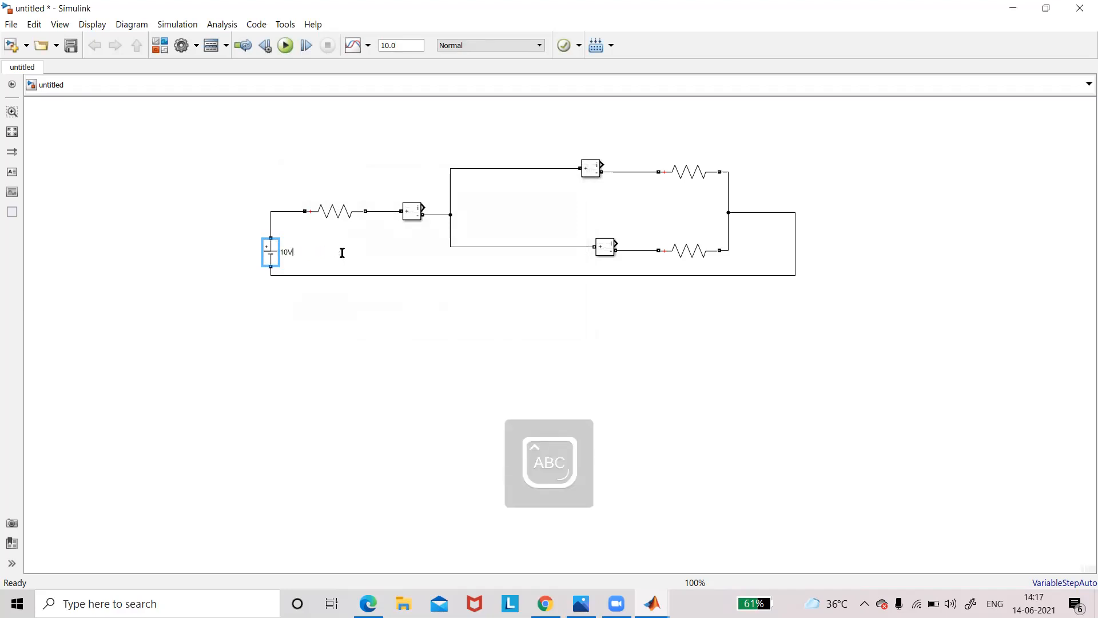
pyautogui.click(461, 377)
# - Set the series resistor's resistance to 1000 ohms
pyautogui.click(339, 215)
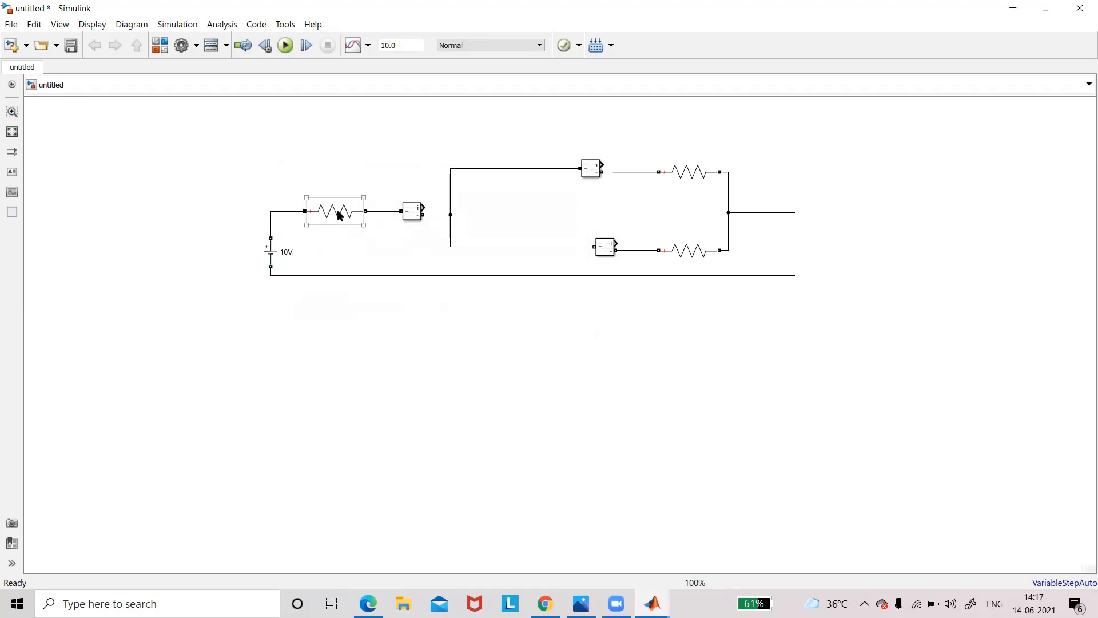
pyautogui.doubleClick(339, 215)
pyautogui.doubleClick(425, 252)
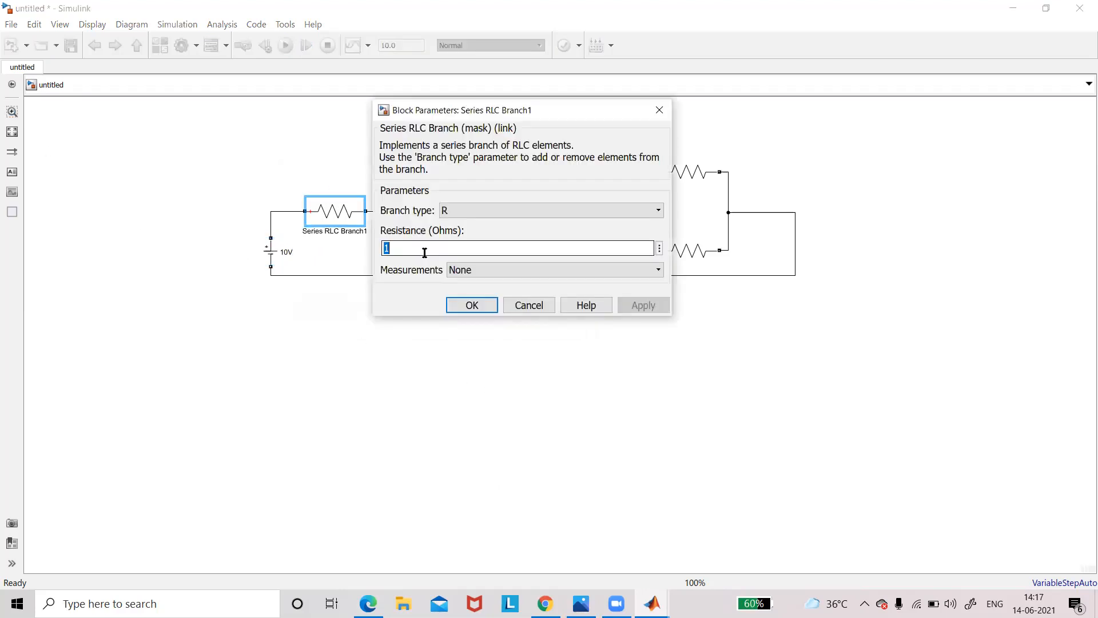
pyautogui.click(424, 252)
pyautogui.write('000')
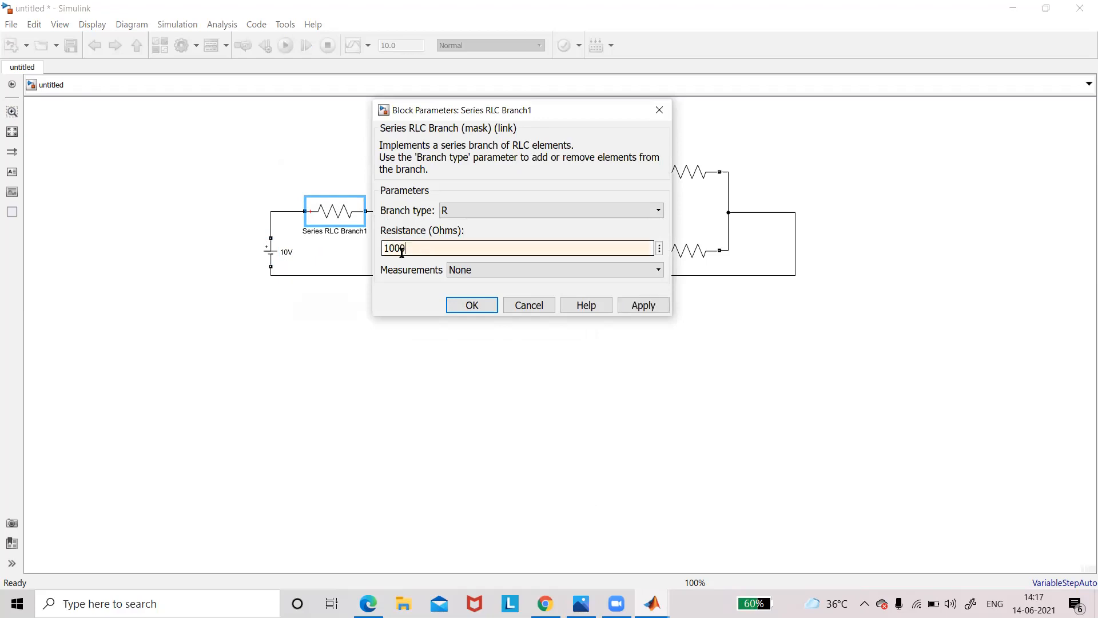
pyautogui.click(472, 306)
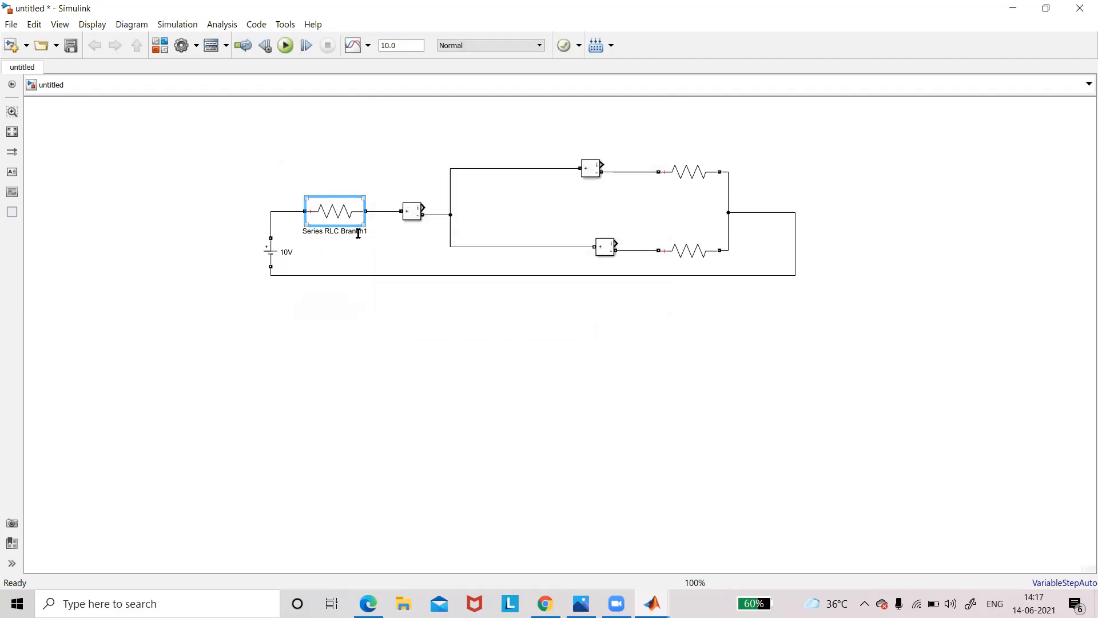
# - Rename the series resistor block as "1K Ohm"
pyautogui.press('BackSpace')
pyautogui.press('BackSpace')
pyautogui.press('BackSpace')
pyautogui.press('BackSpace')
pyautogui.press('BackSpace')
pyautogui.press('BackSpace')
pyautogui.press('BackSpace')
pyautogui.press('BackSpace')
pyautogui.press('BackSpace')
pyautogui.press('BackSpace')
pyautogui.press('BackSpace')
pyautogui.press('BackSpace')
pyautogui.press('BackSpace')
pyautogui.write('1K Ohm')
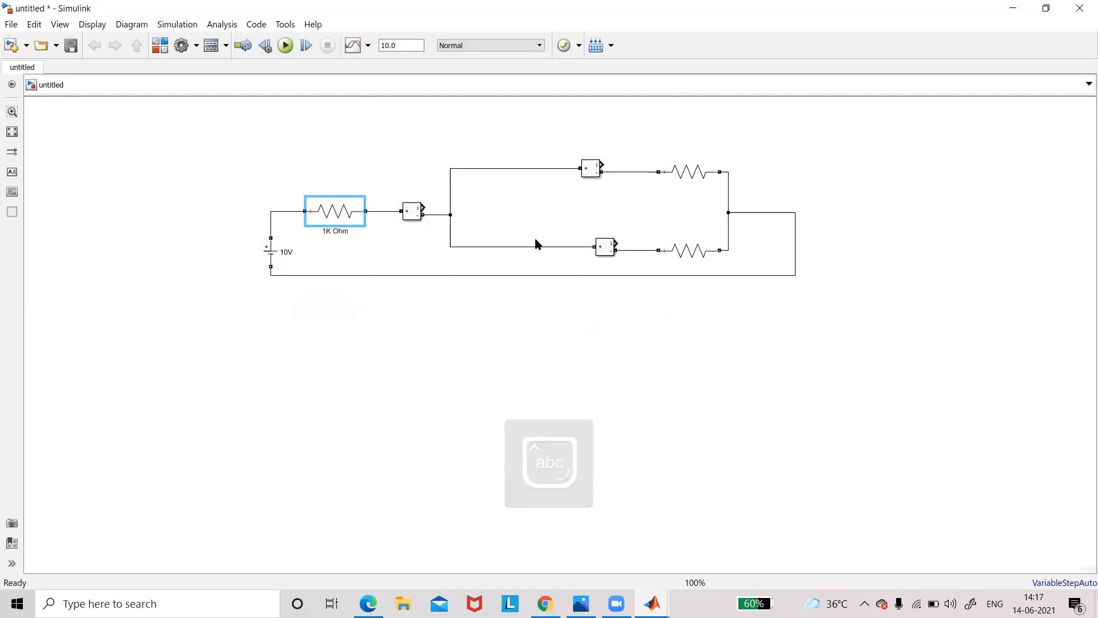
# - Set the upper parallel resistor's resistance to 1000 ohms
pyautogui.click(685, 175)
pyautogui.click(684, 175)
pyautogui.click(690, 191)
pyautogui.doubleClick(676, 174)
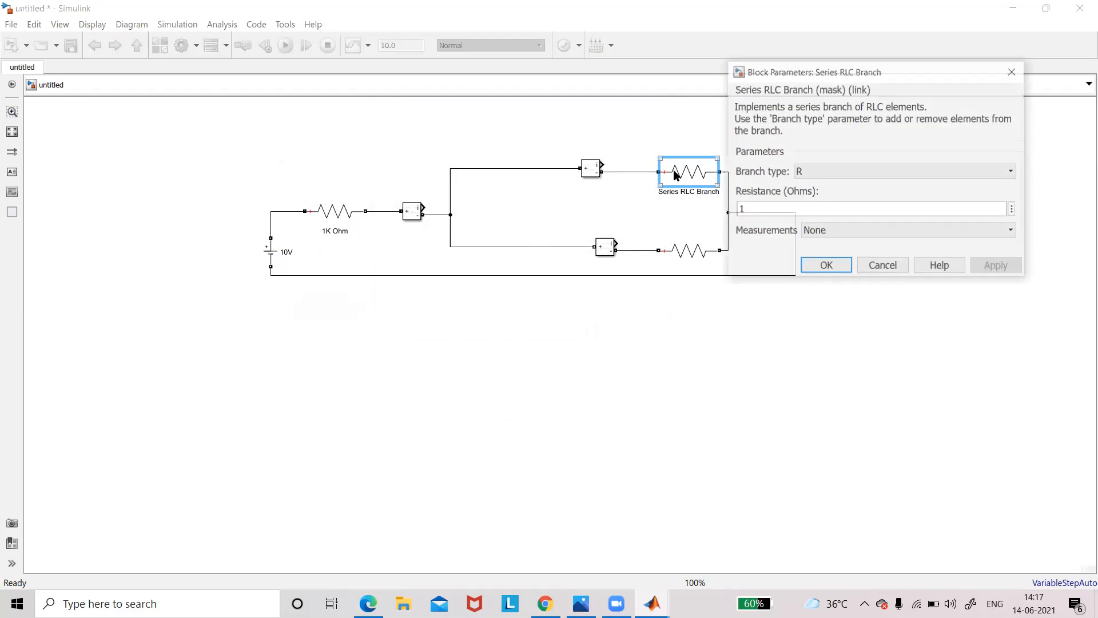
pyautogui.doubleClick(760, 211)
pyautogui.write('1000')
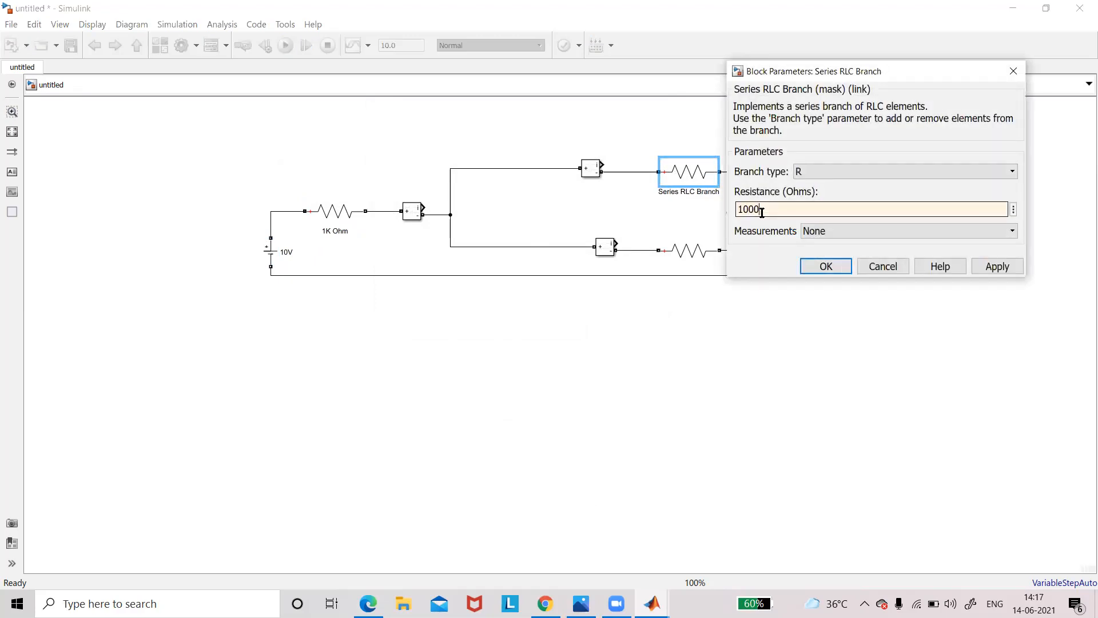
pyautogui.click(831, 267)
# - Rename the upper parallel resistor block as "1K ohm"
pyautogui.click(717, 193)
pyautogui.press('BackSpace')
pyautogui.press('BackSpace')
pyautogui.press('BackSpace')
pyautogui.press('BackSpace')
pyautogui.press('BackSpace')
pyautogui.press('BackSpace')
pyautogui.press('BackSpace')
pyautogui.press('BackSpace')
pyautogui.press('BackSpace')
pyautogui.press('BackSpace')
pyautogui.press('BackSpace')
pyautogui.press('BackSpace')
pyautogui.press('BackSpace')
pyautogui.press('BackSpace')
pyautogui.press('BackSpace')
pyautogui.press('BackSpace')
pyautogui.write('1')
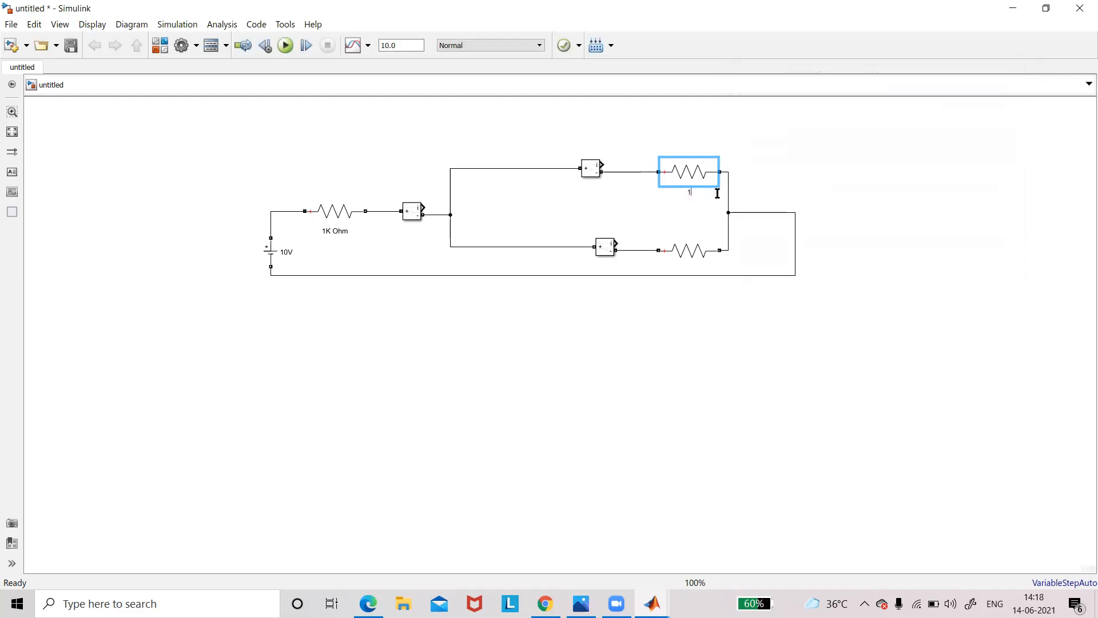
pyautogui.press('capslock')
pyautogui.write('K')
pyautogui.press('capslock')
pyautogui.write('ohm')
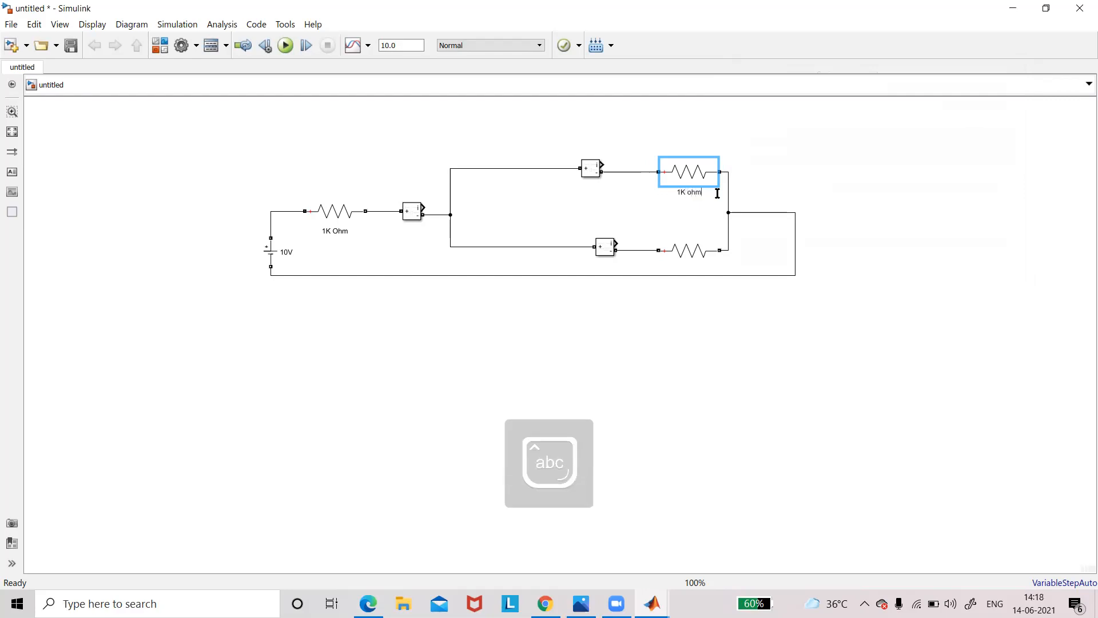
pyautogui.click(736, 234)
# - Set the lower parallel resistor's resistance to 2200 ohms
pyautogui.click(685, 261)
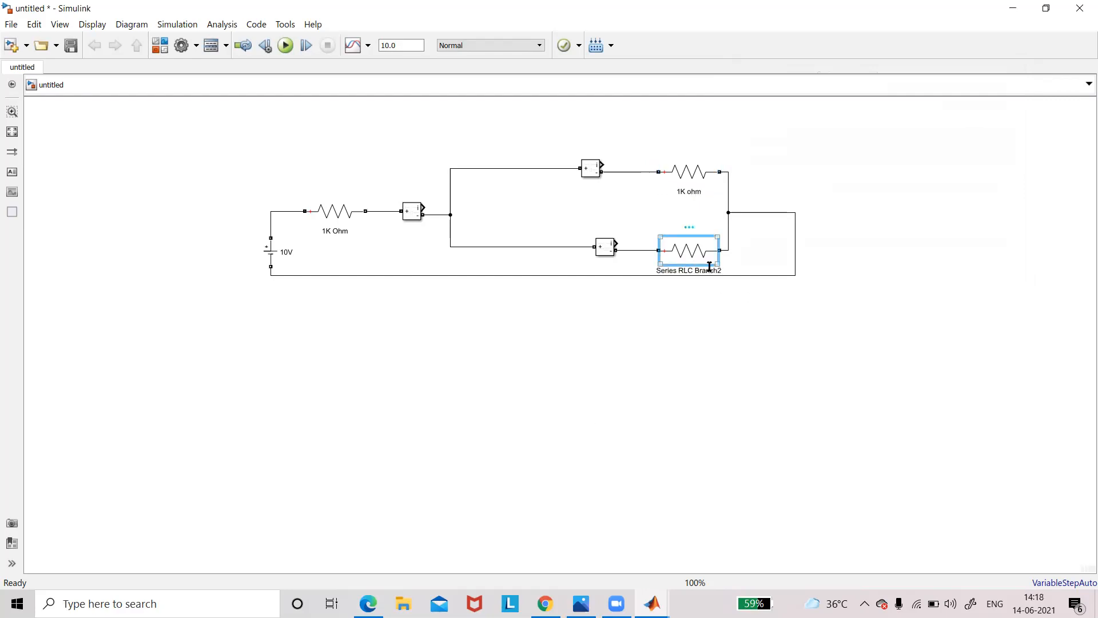
pyautogui.doubleClick(700, 260)
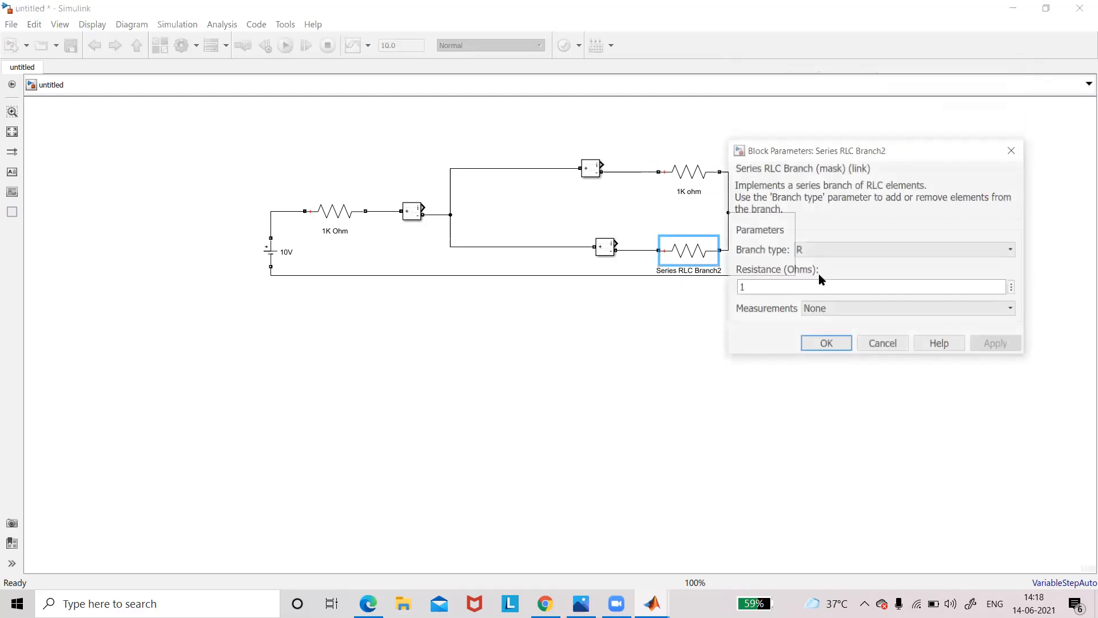
pyautogui.write('2')
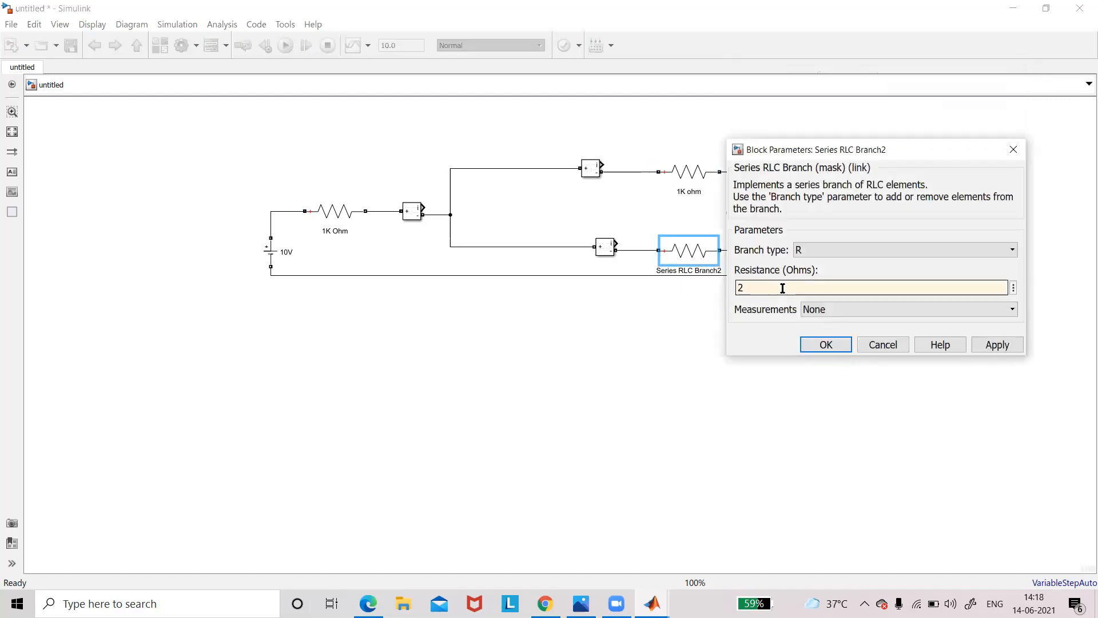
pyautogui.write('200')
pyautogui.click(822, 345)
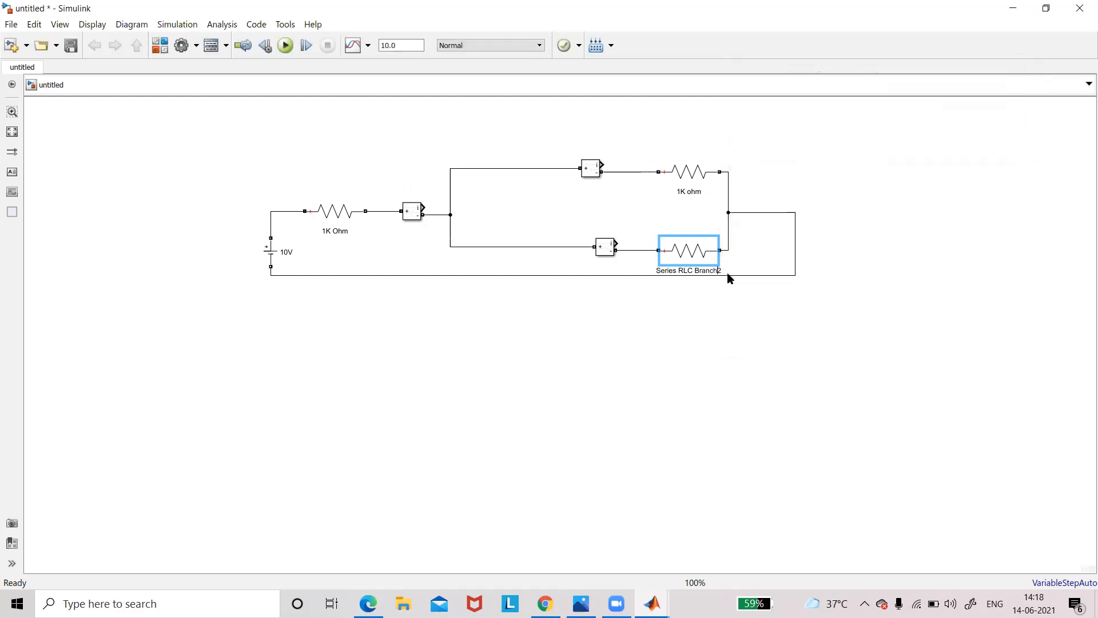
# - Rename the lower parallel resistor block as "2.2K ohms"
pyautogui.press('BackSpace')
pyautogui.press('BackSpace')
pyautogui.press('BackSpace')
pyautogui.press('BackSpace')
pyautogui.press('BackSpace')
pyautogui.press('BackSpace')
pyautogui.press('BackSpace')
pyautogui.press('BackSpace')
pyautogui.press('BackSpace')
pyautogui.press('BackSpace')
pyautogui.press('BackSpace')
pyautogui.press('BackSpace')
pyautogui.press('BackSpace')
pyautogui.press('BackSpace')
pyautogui.press('BackSpace')
pyautogui.press('BackSpace')
pyautogui.press('BackSpace')
pyautogui.press('BackSpace')
pyautogui.write('2.2')
pyautogui.press('capslock')
pyautogui.write('K')
pyautogui.press('capslock')
pyautogui.write('ohms')
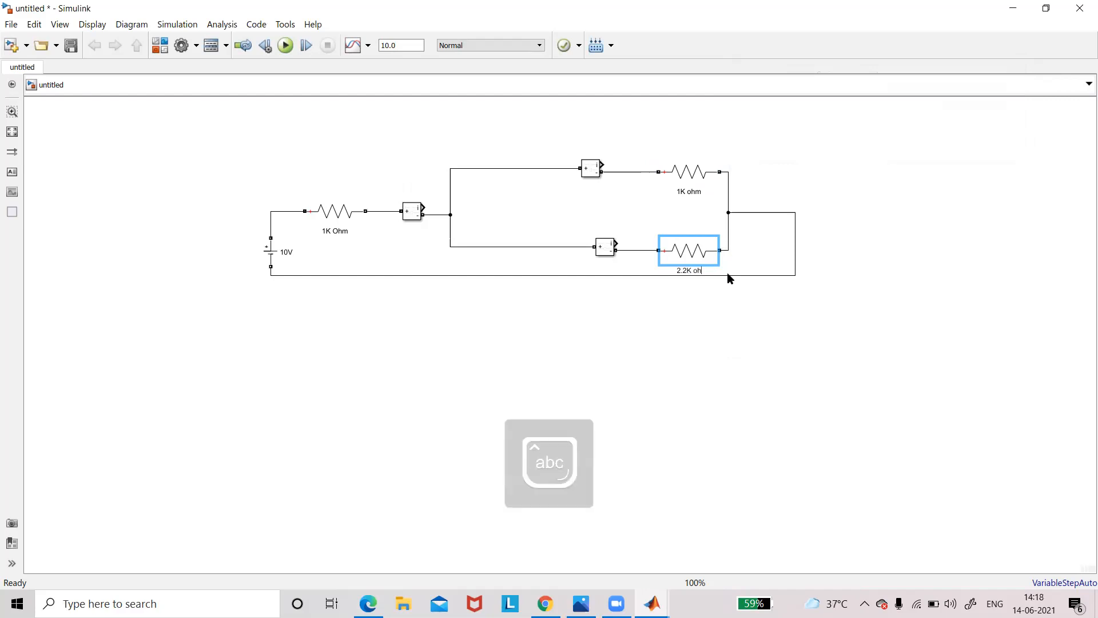
pyautogui.click(877, 405)
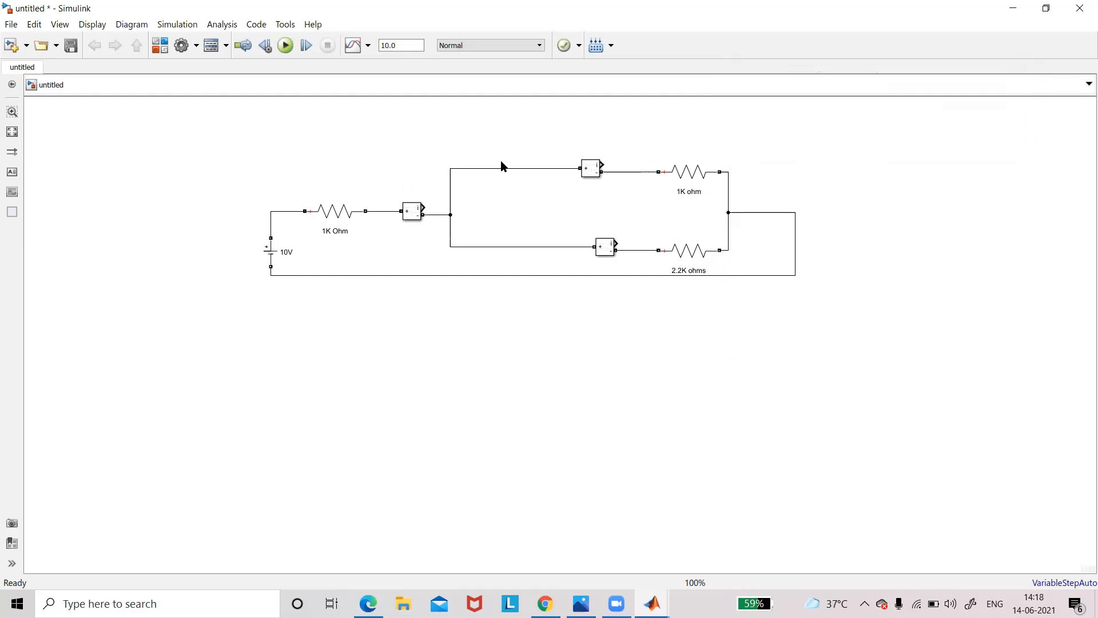
# - Try to save the model, and move the circuit's horizontal return wire farther down below the parallel branches
pyautogui.hotkey('ctrl', 's')
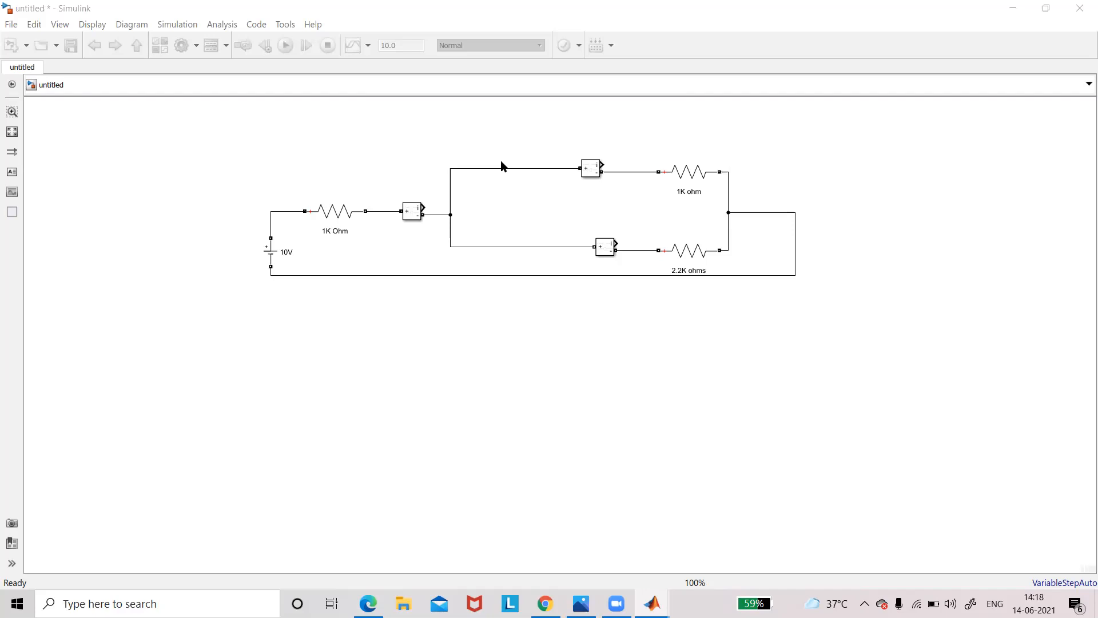
pyautogui.moveTo(466, 275); pyautogui.dragTo(469, 346)
pyautogui.click(393, 136)
# - Search the block library for "display" and add a Simulink Display block to the model below the circuit's return wire
pyautogui.click(159, 46)
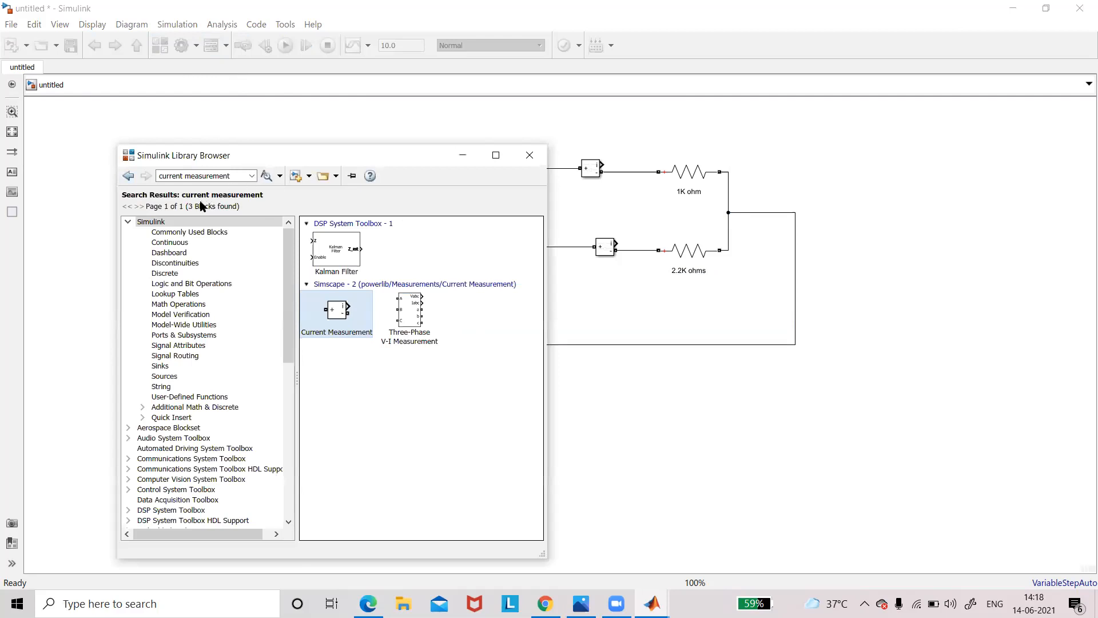
pyautogui.click(252, 176)
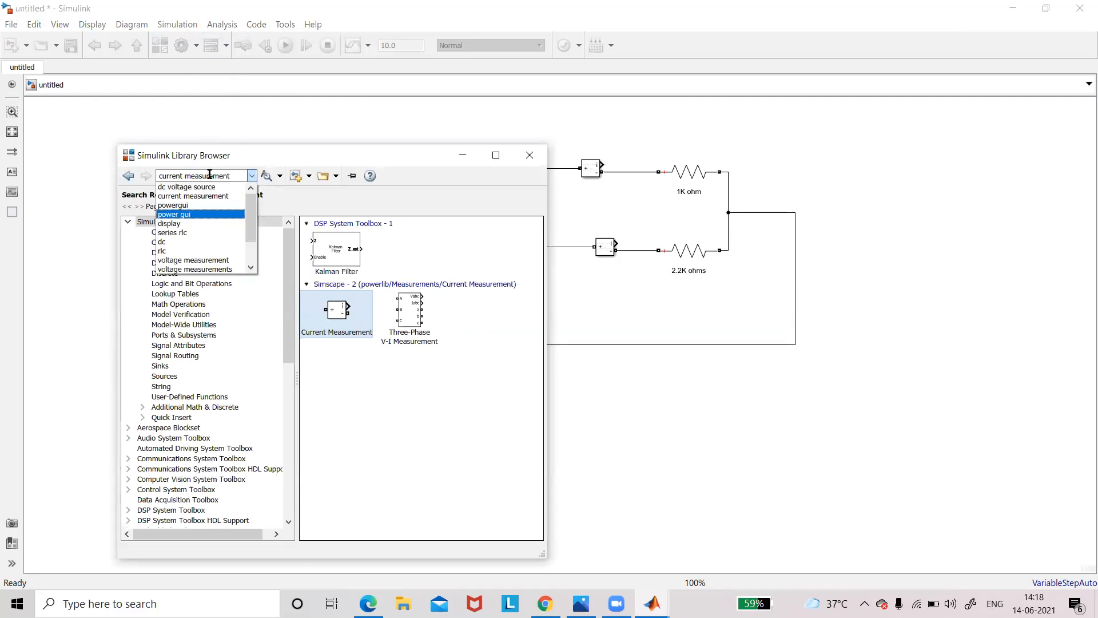
pyautogui.click(170, 223)
pyautogui.click(266, 175)
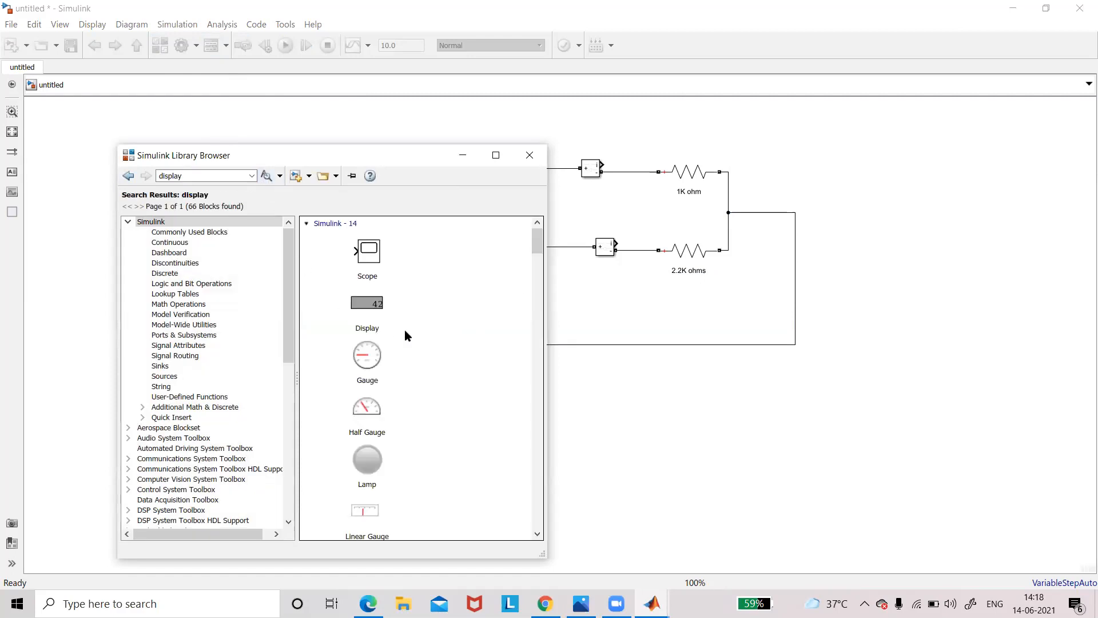
pyautogui.scroll(-6, 408, 330)
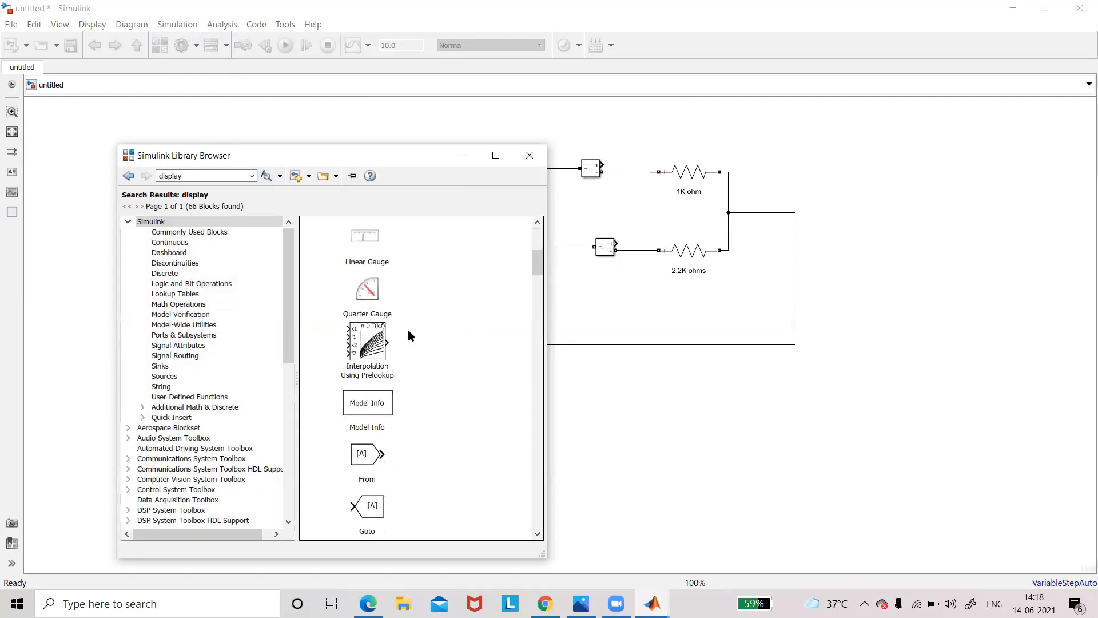
pyautogui.scroll(-6, 408, 332)
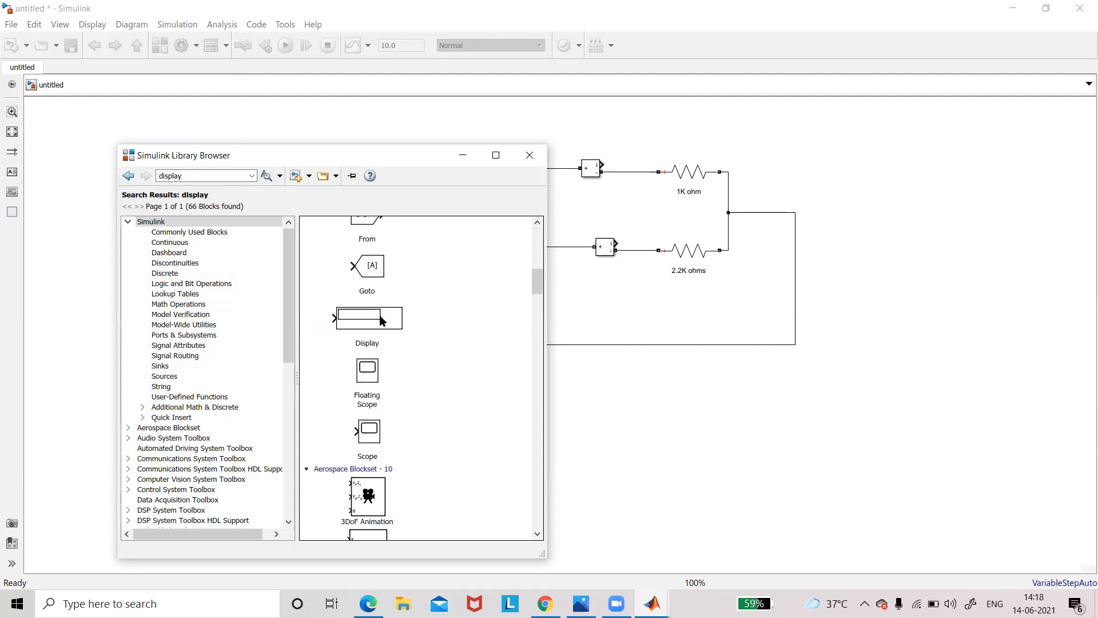
pyautogui.click(383, 325)
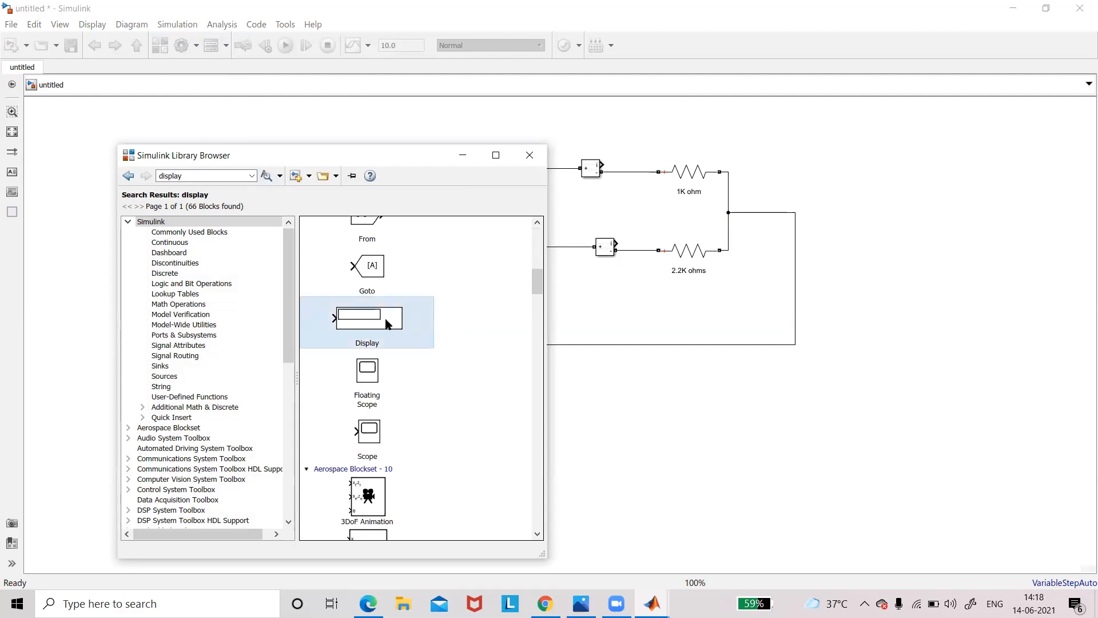
pyautogui.moveTo(383, 317); pyautogui.dragTo(779, 403)
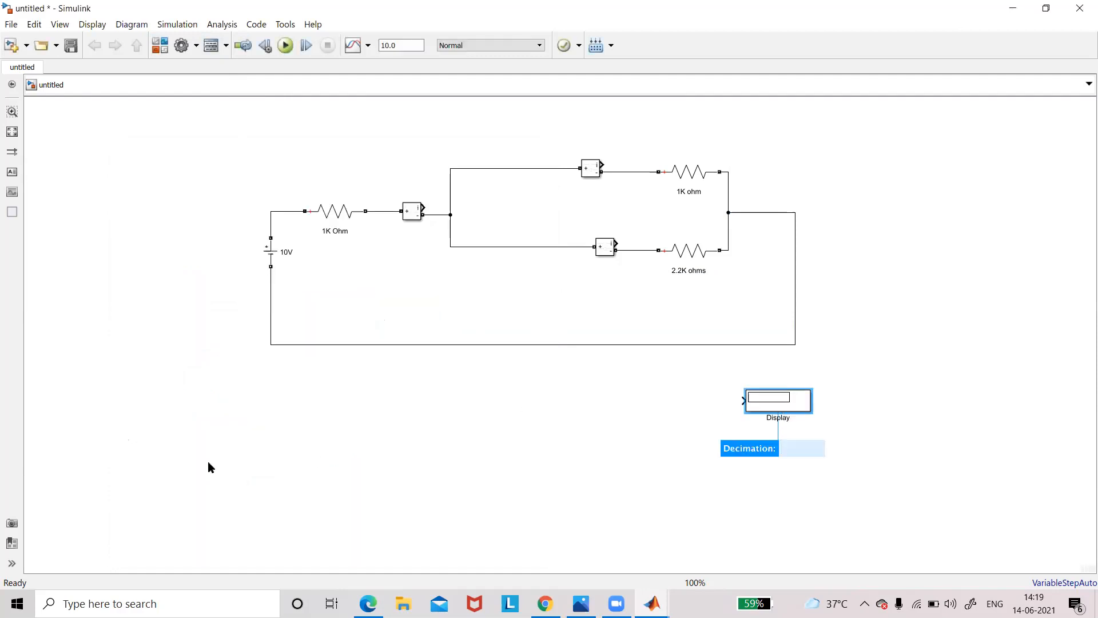
# - Duplicate the Display block twice and place one display near each of the three current measurement blocks
pyautogui.click(801, 401)
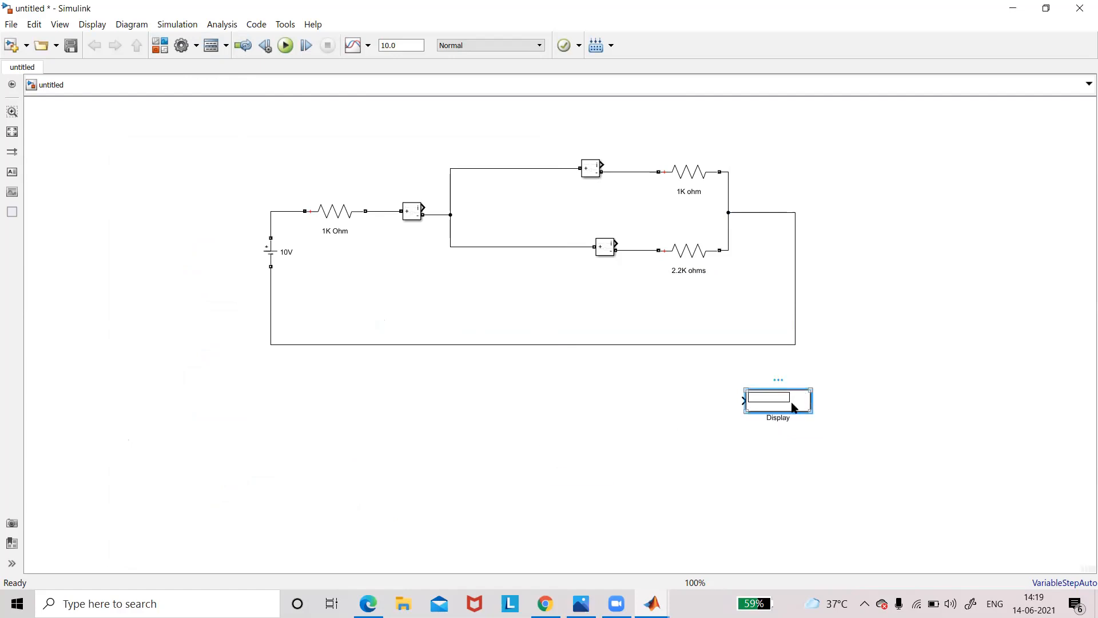
pyautogui.hotkey('ctrl', 'c')
pyautogui.hotkey('ctrl', 'v')
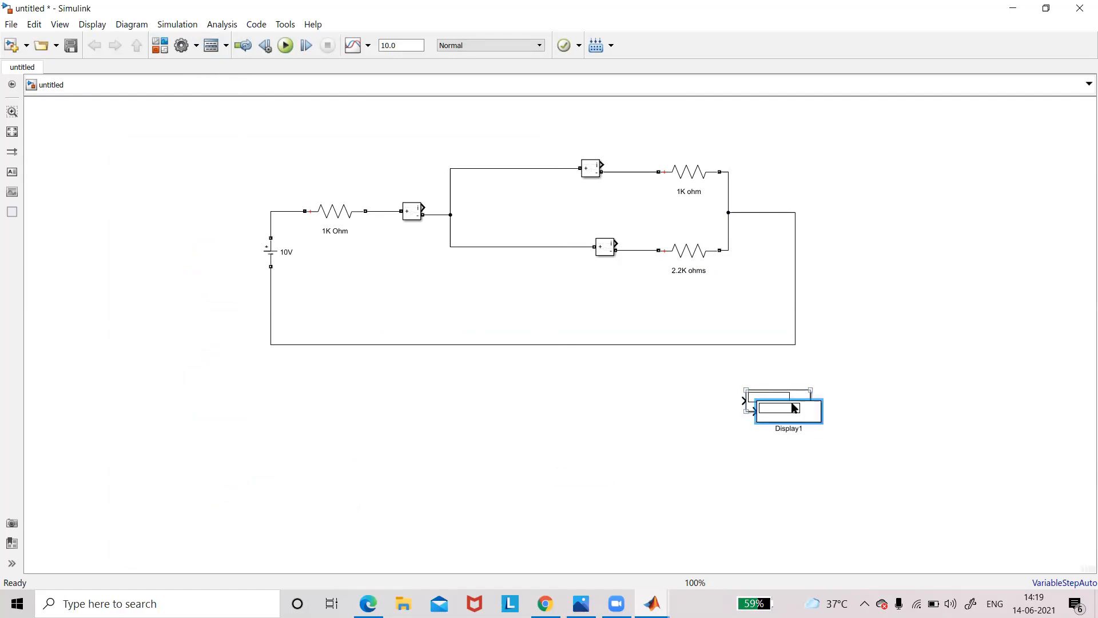
pyautogui.hotkey('ctrl', 'v')
pyautogui.moveTo(793, 433); pyautogui.dragTo(646, 146)
pyautogui.moveTo(780, 417); pyautogui.dragTo(436, 140)
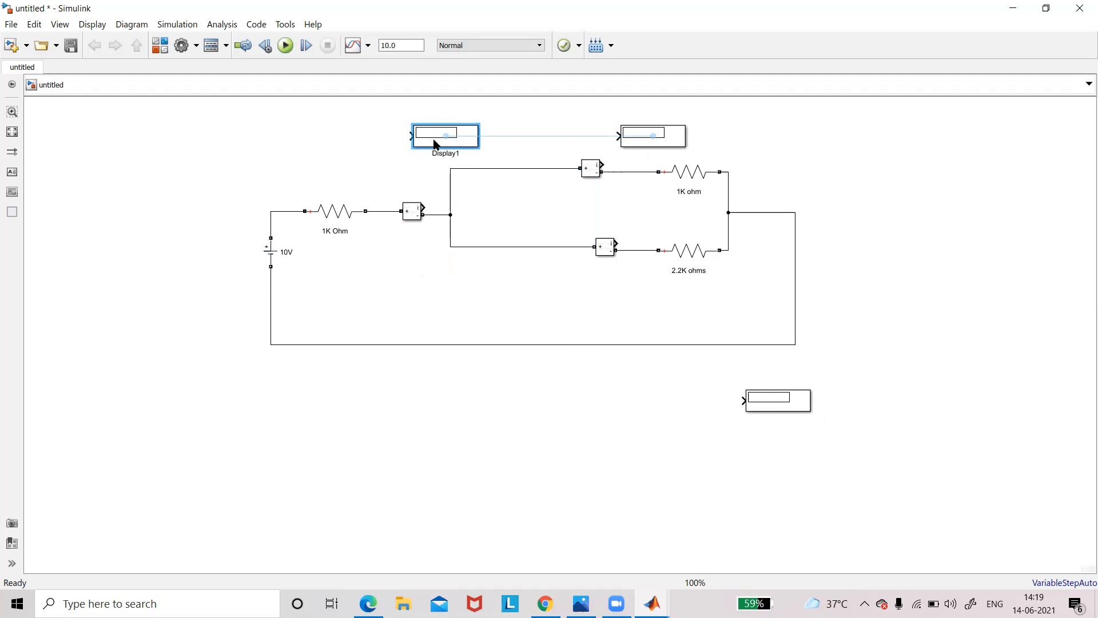
pyautogui.moveTo(776, 403); pyautogui.dragTo(699, 314)
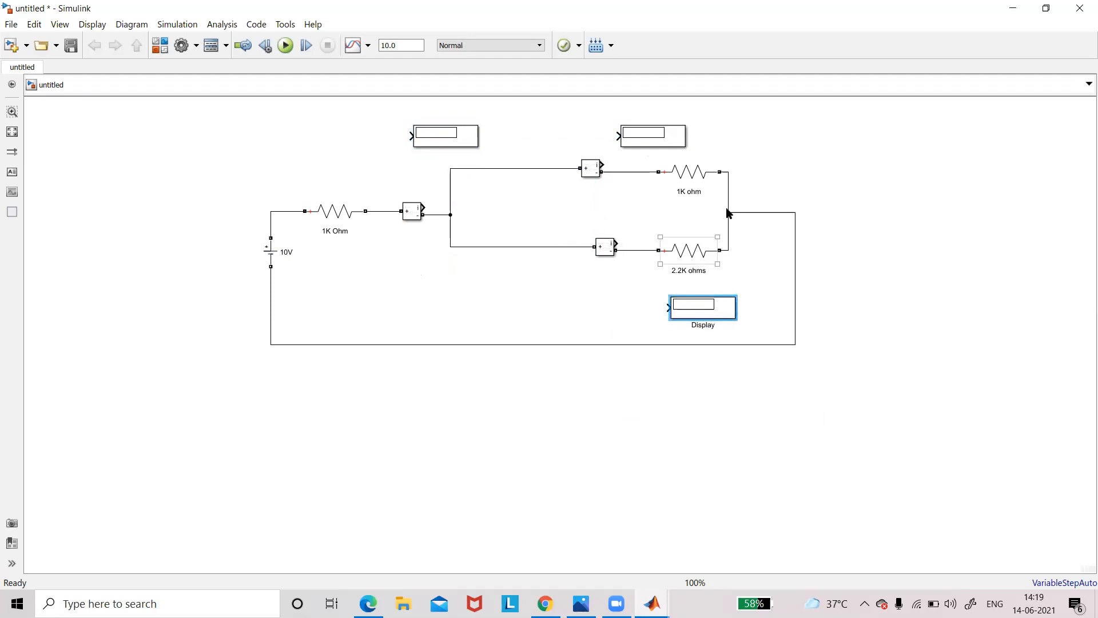
# - Connect the signal output of each current measurement block to the input of its nearby display
pyautogui.moveTo(615, 245); pyautogui.dragTo(668, 308)
pyautogui.moveTo(602, 164); pyautogui.dragTo(618, 136)
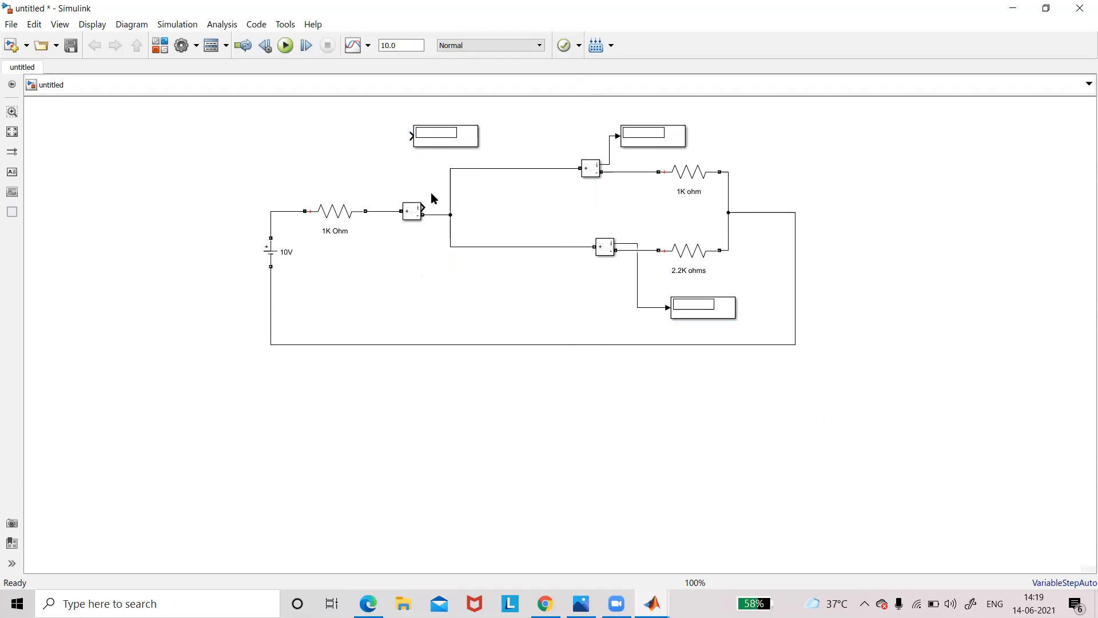
pyautogui.moveTo(423, 208); pyautogui.dragTo(411, 136)
# - Move the series 1K Ohm resistor and its current measurement block slightly toward the voltage source, away from the branch node
pyautogui.moveTo(336, 212)
pyautogui.mouseDown()
pyautogui.moveTo(306, 214)
pyautogui.moveTo(335, 214)
pyautogui.mouseUp()
pyautogui.moveTo(415, 212); pyautogui.dragTo(390, 213)
pyautogui.click(444, 289)
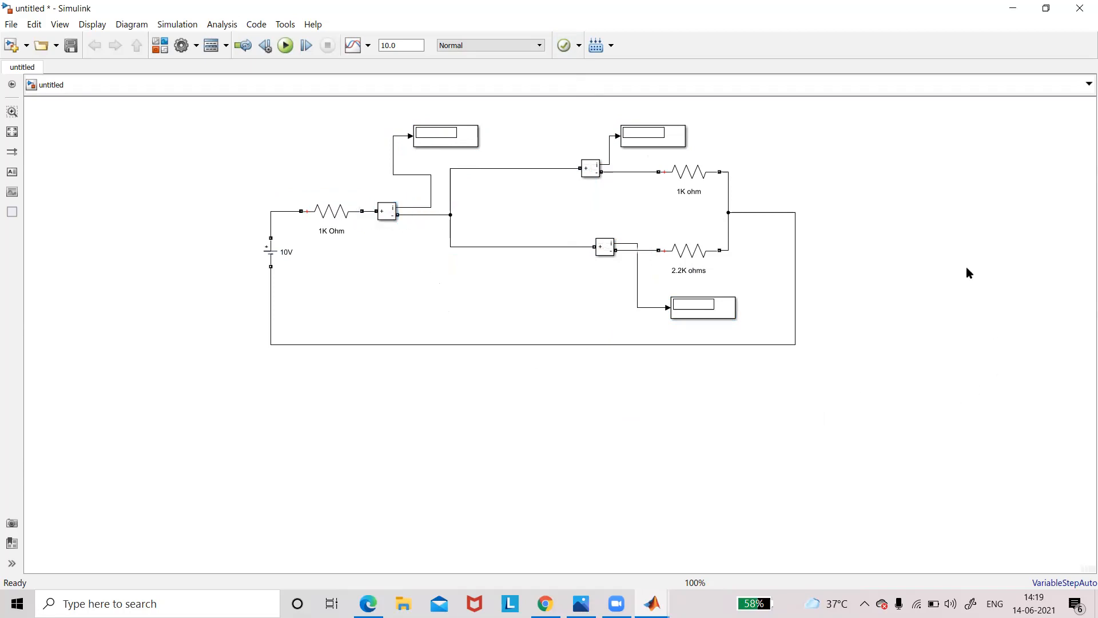
# - Search the block library for "powergui" and place a powergui block in the empty area above the voltage source
pyautogui.click(157, 47)
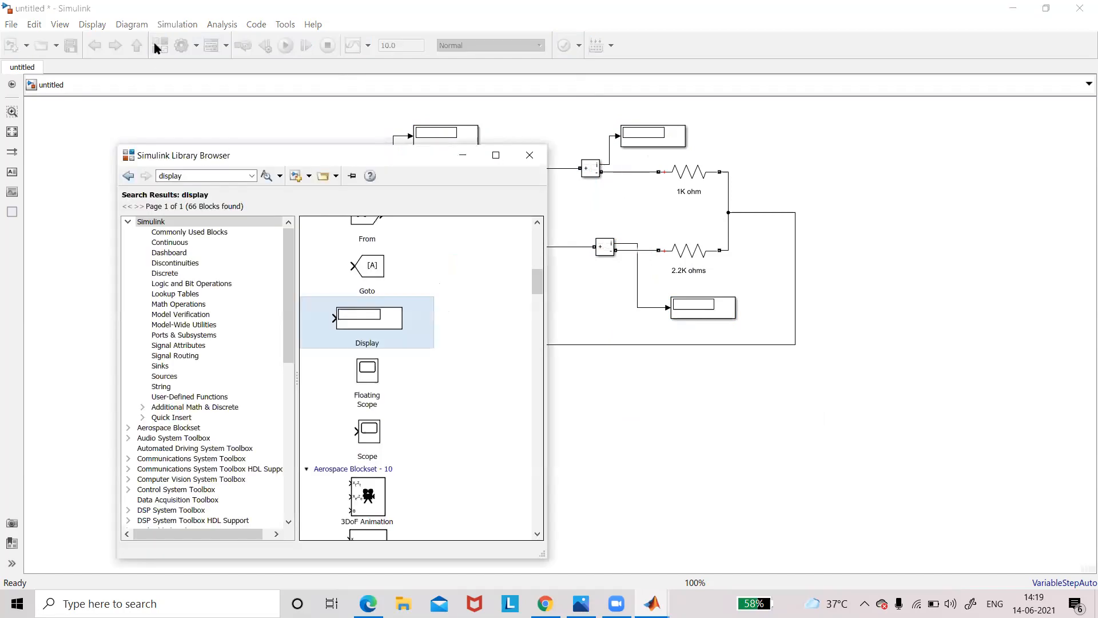
pyautogui.click(253, 177)
pyautogui.click(198, 205)
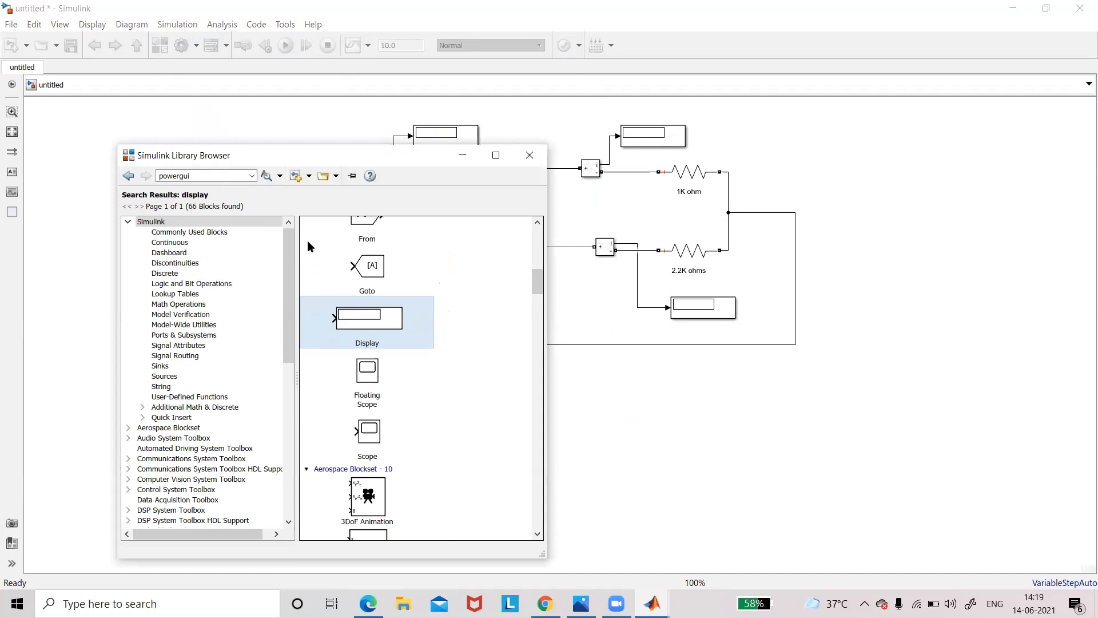
pyautogui.click(266, 176)
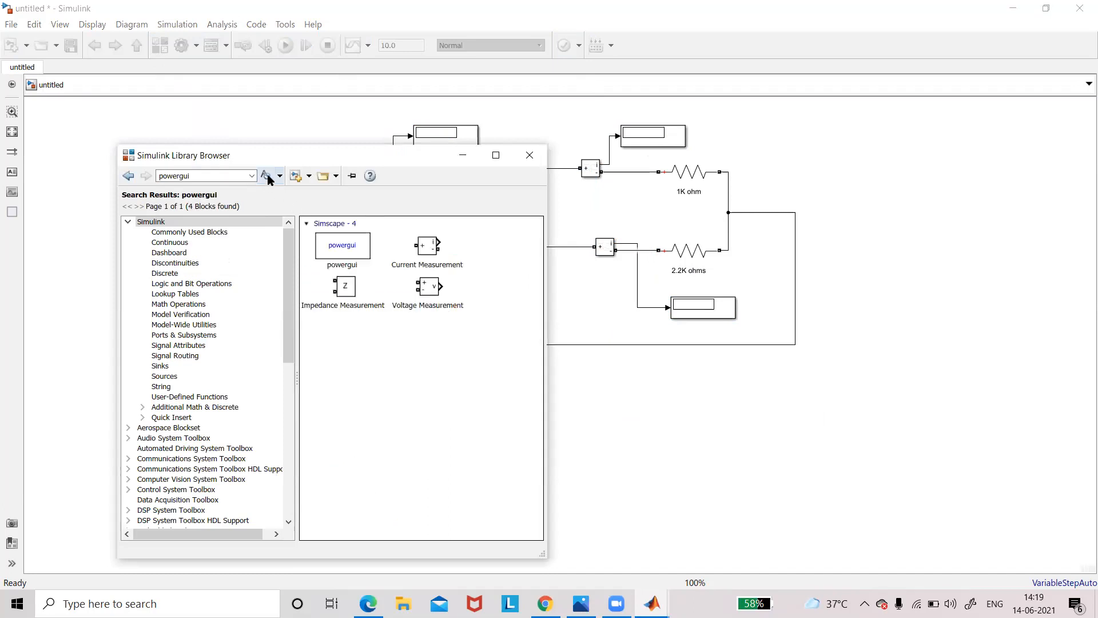
pyautogui.click(343, 251)
pyautogui.moveTo(343, 252); pyautogui.dragTo(151, 133)
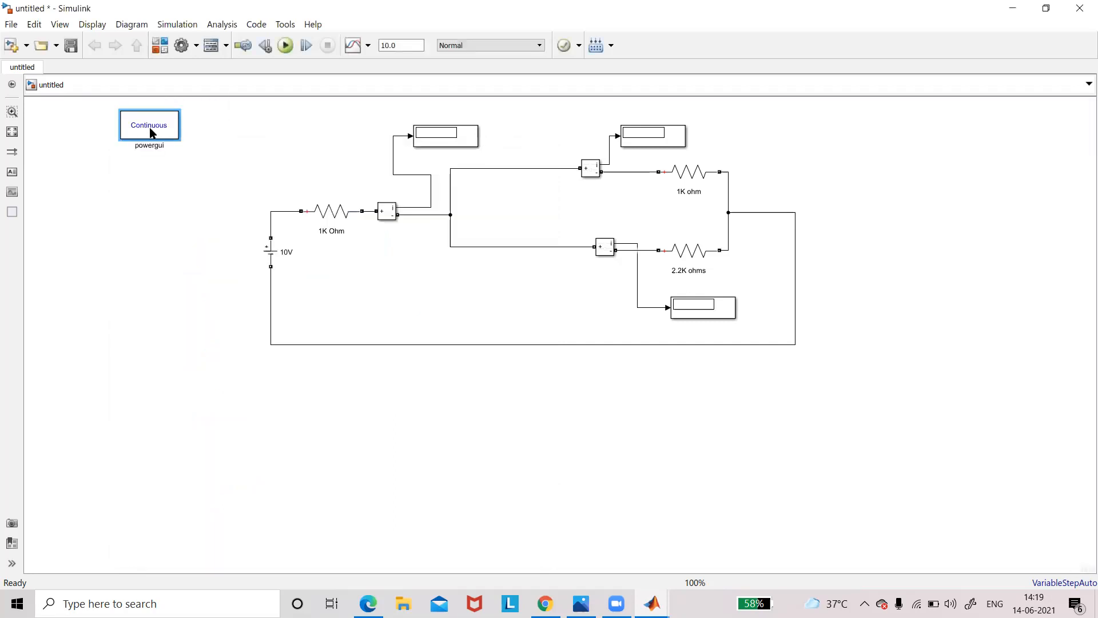
pyautogui.click(166, 308)
# - Save the model as a Simulink model file named KCLMECH2
pyautogui.click(12, 26)
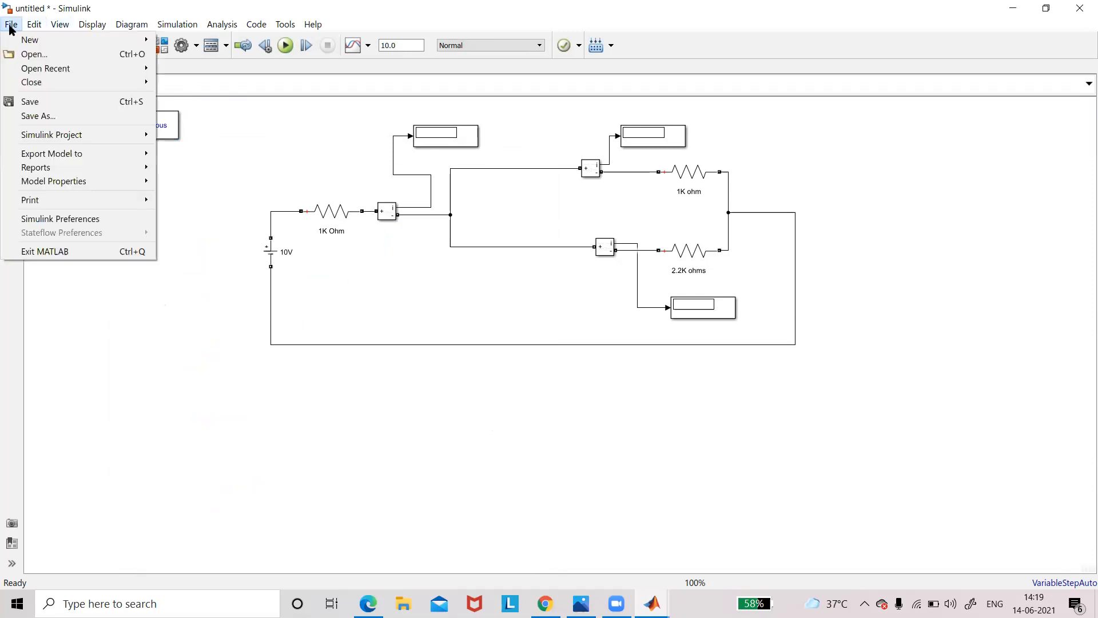
pyautogui.click(28, 116)
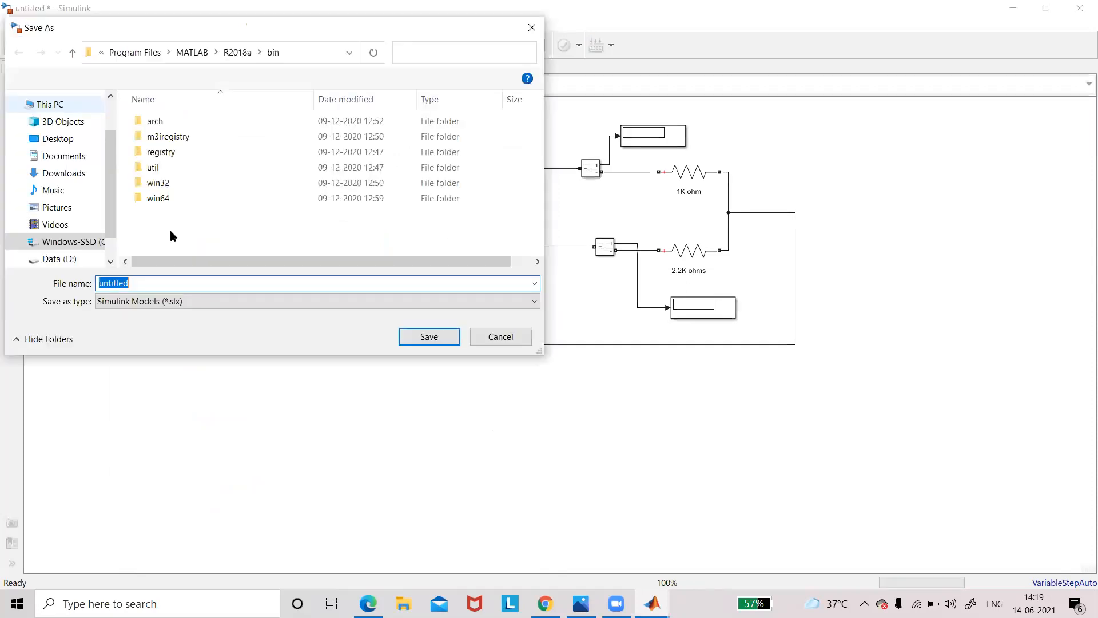
pyautogui.press('BackSpace')
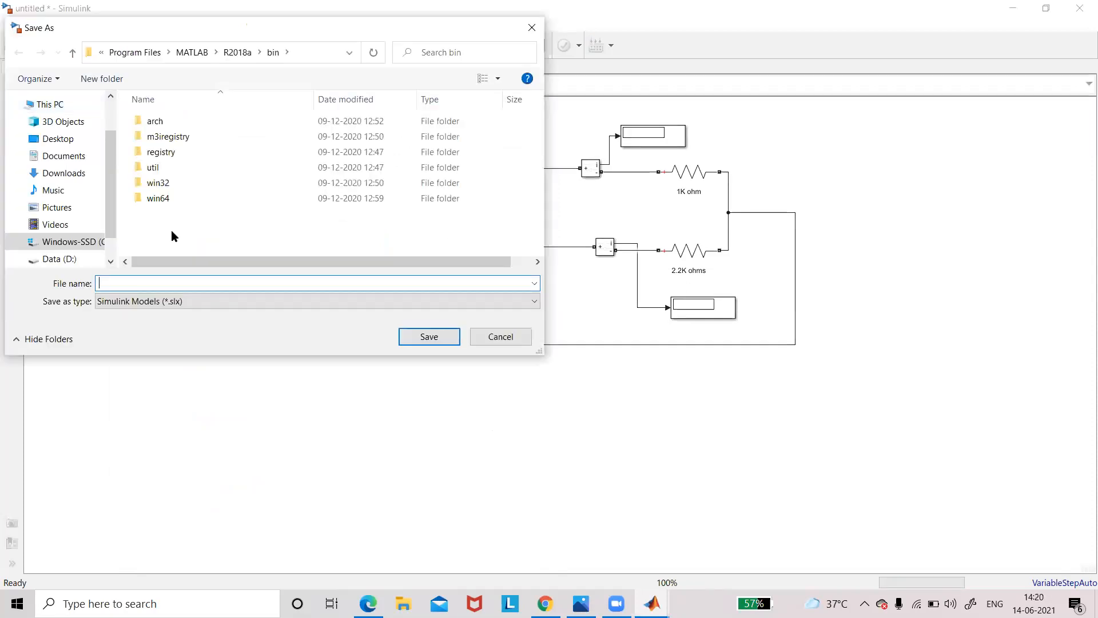
pyautogui.write('KCLMECH')
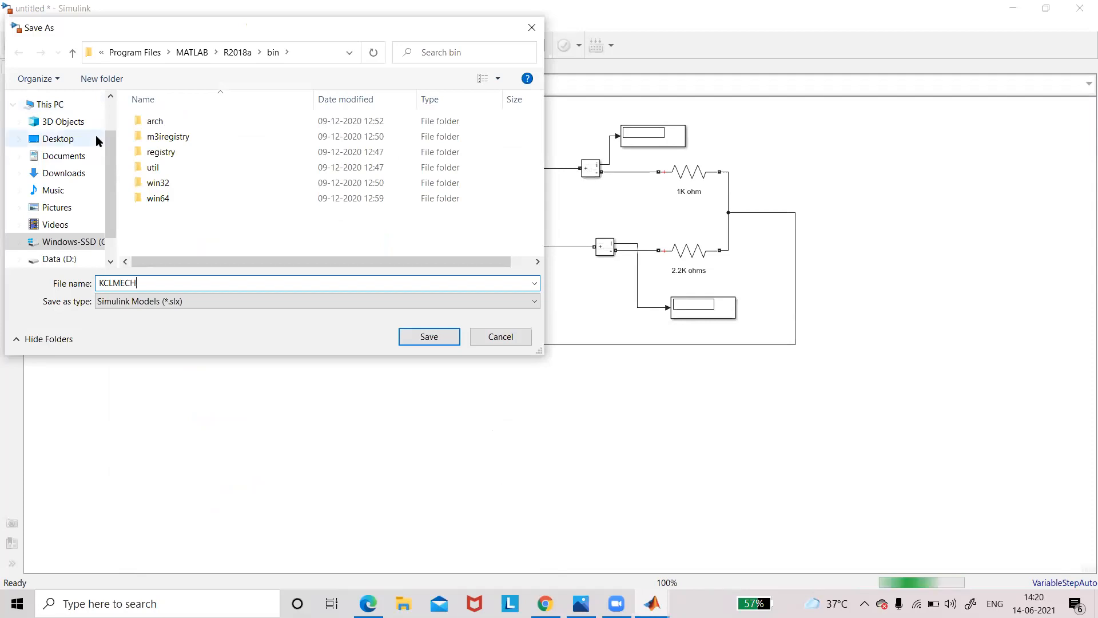
pyautogui.write('2')
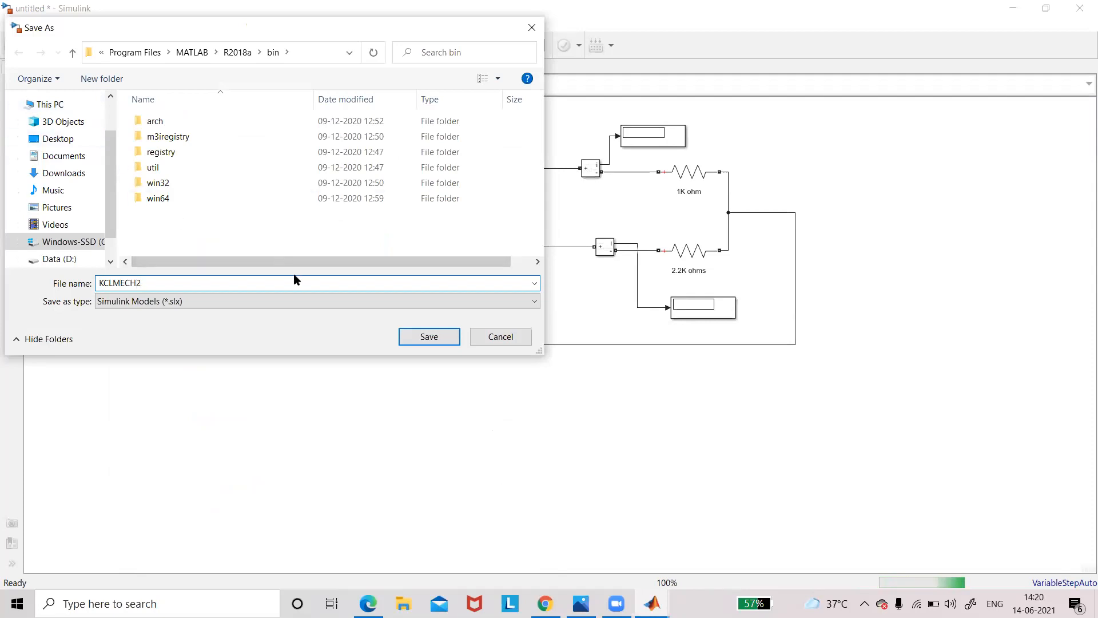
pyautogui.click(416, 339)
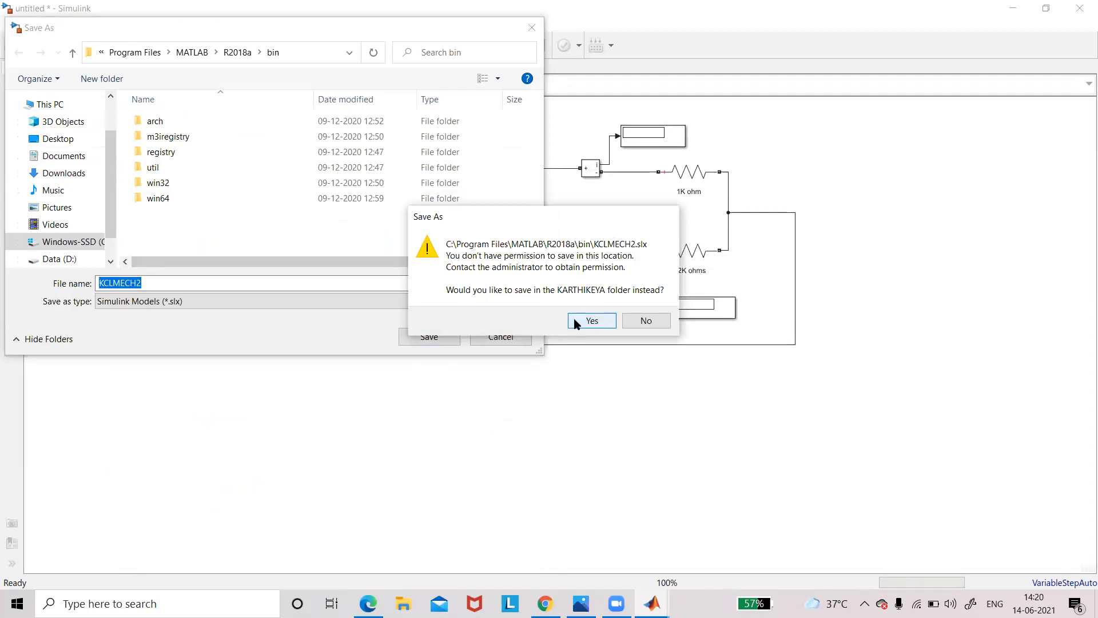
pyautogui.click(436, 338)
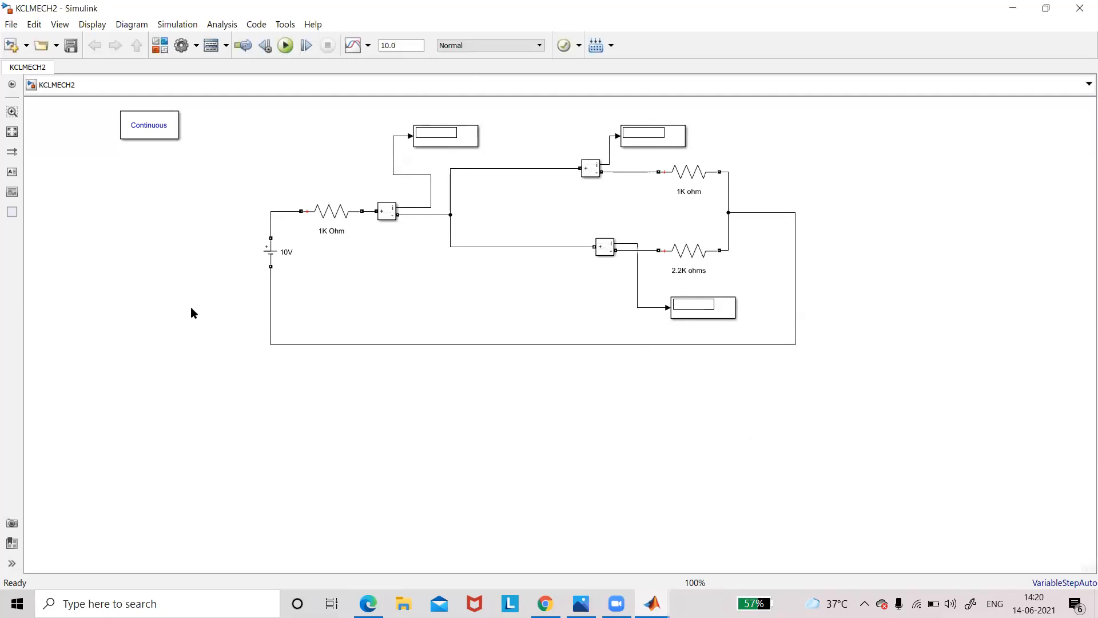
# - Run the simulation and examine the source current and the two branch currents on the three displays
pyautogui.click(285, 49)
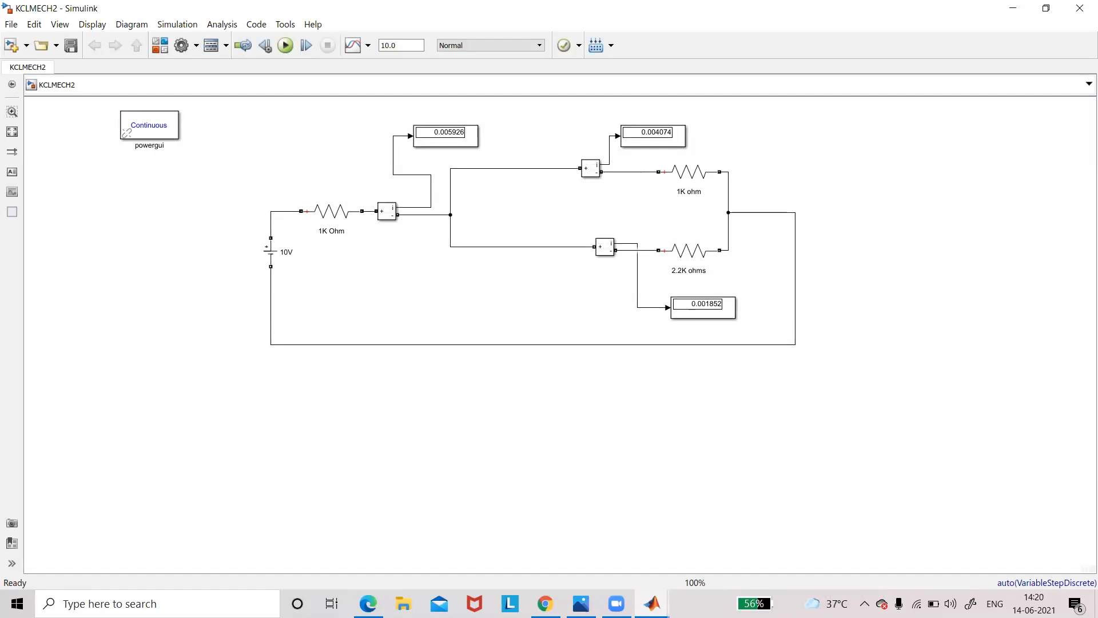
pyautogui.click(436, 140)
pyautogui.click(434, 171)
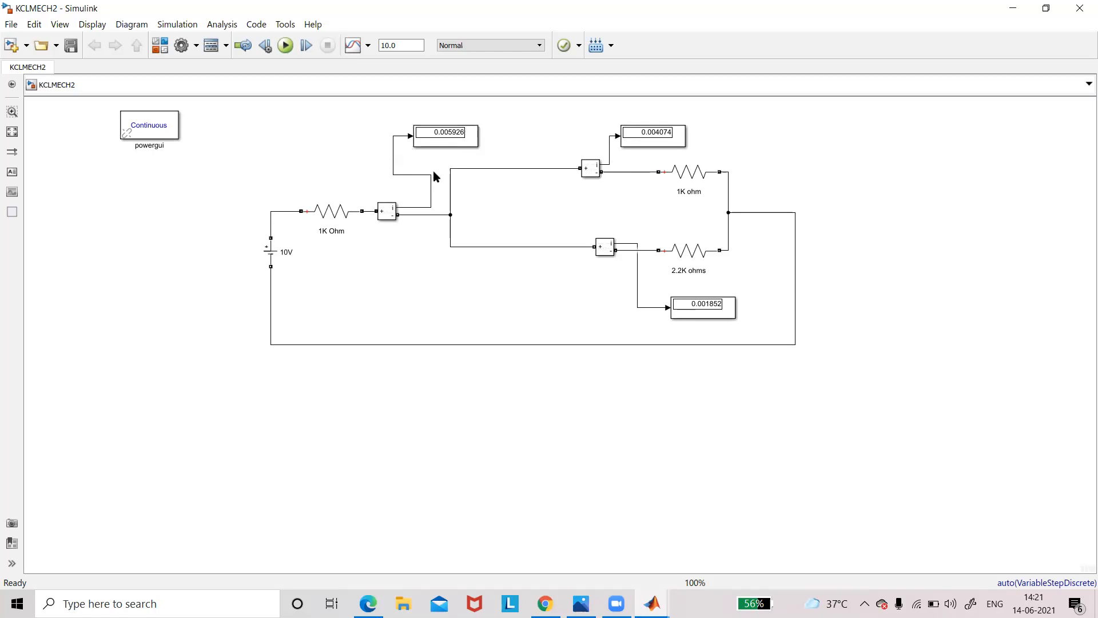
pyautogui.click(670, 136)
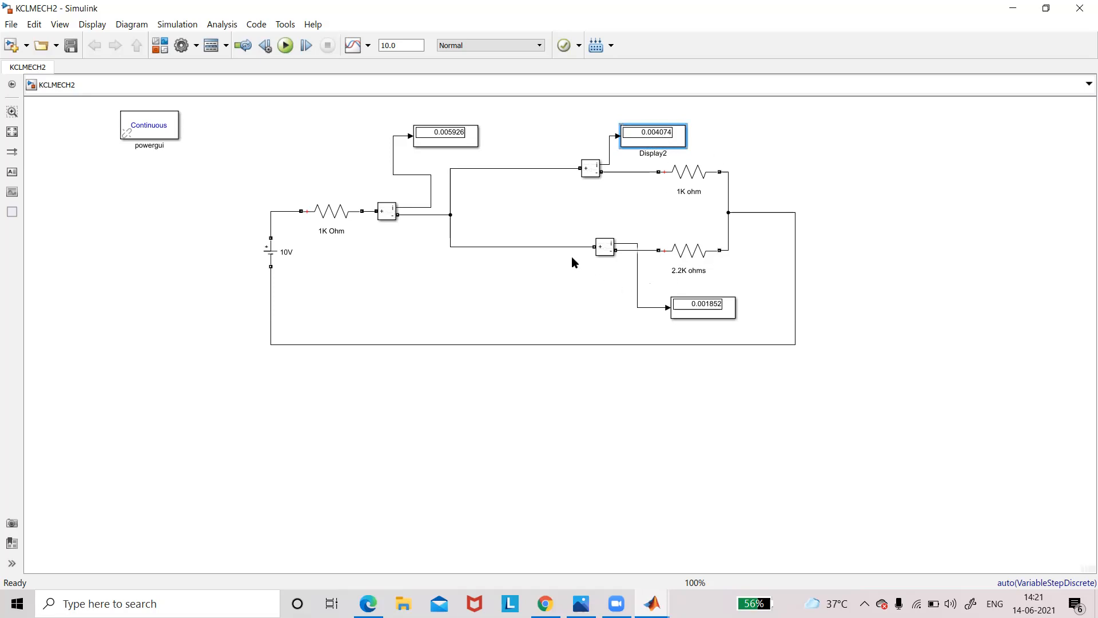
pyautogui.click(709, 309)
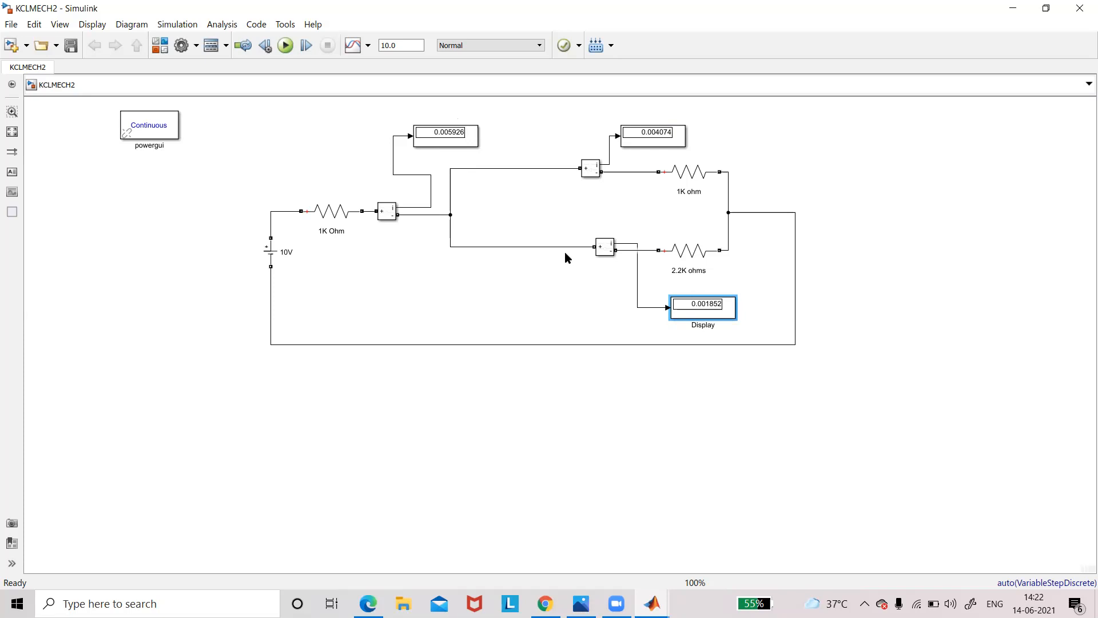
pyautogui.click(693, 98)
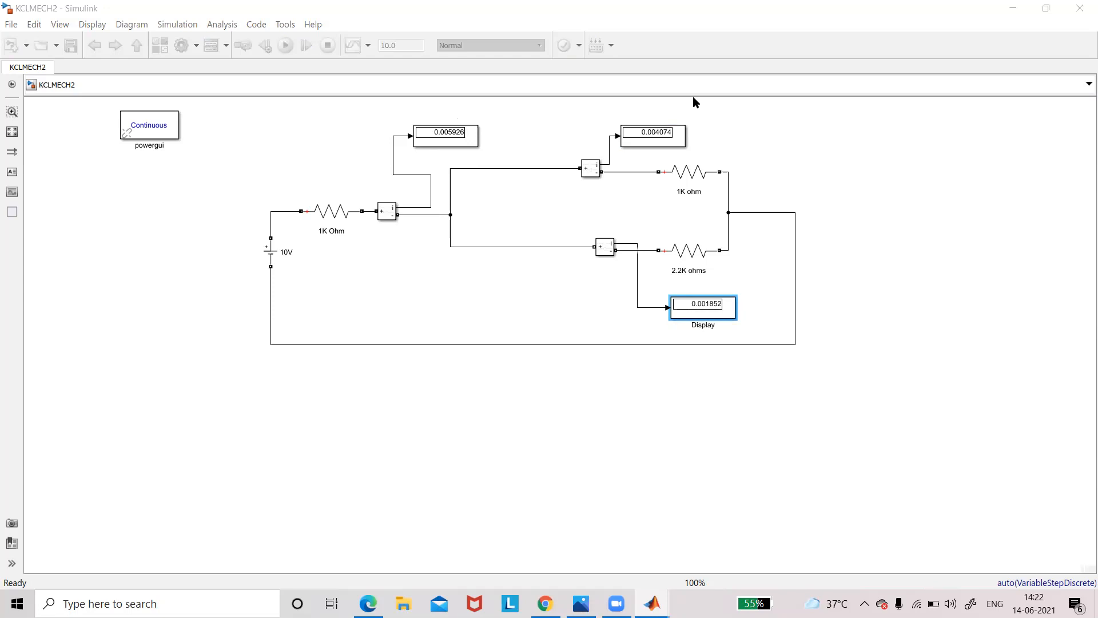
pyautogui.click(1041, 145)
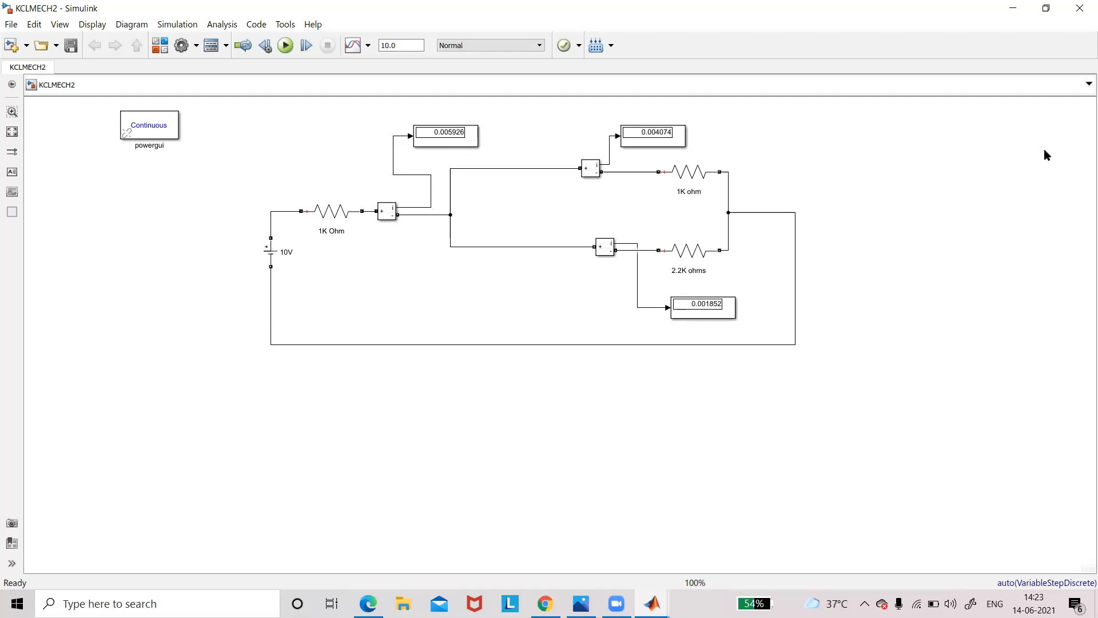
pyautogui.click(1077, 77)
# - Search the computer for "KVL" and open the kvll image, then switch to the kvl & kcl Exp PDF in Microsoft Edge
pyautogui.click(237, 596)
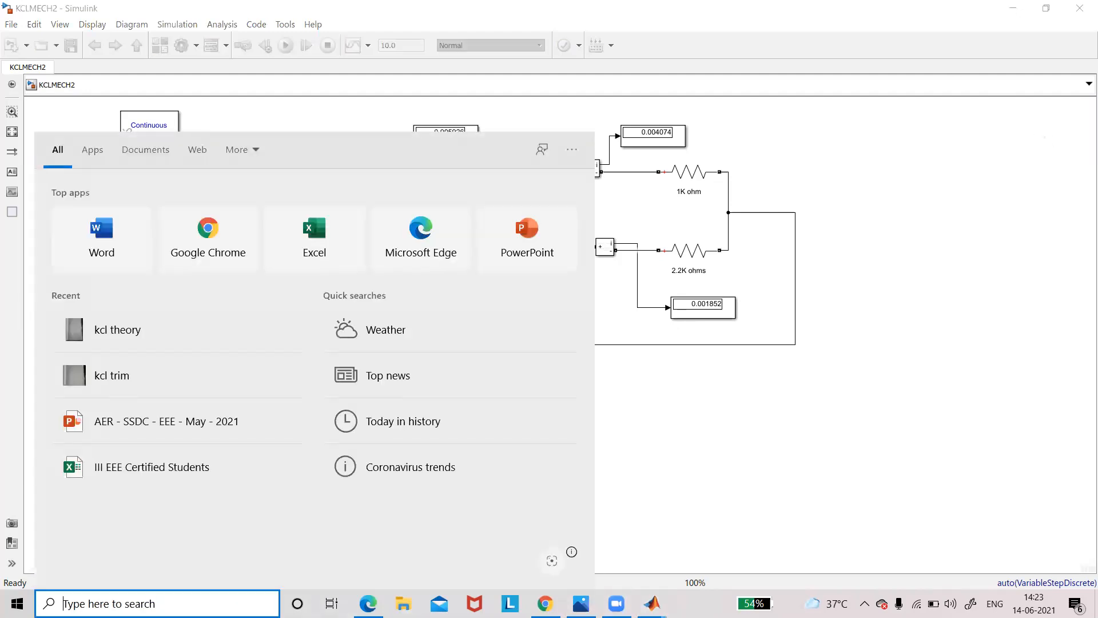
pyautogui.write('KVL')
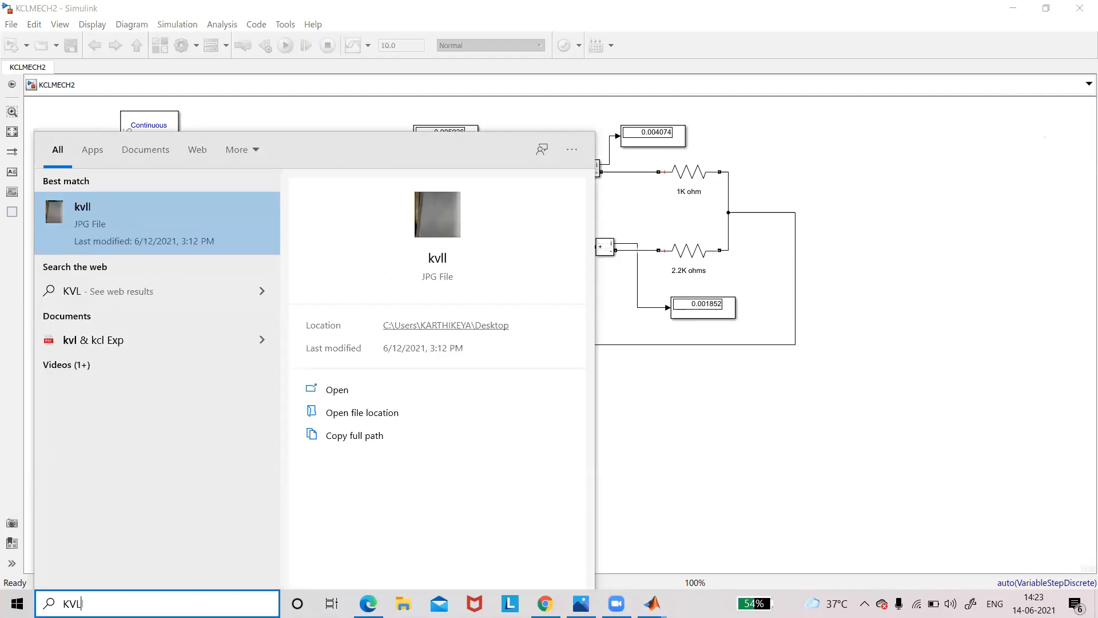
pyautogui.click(221, 222)
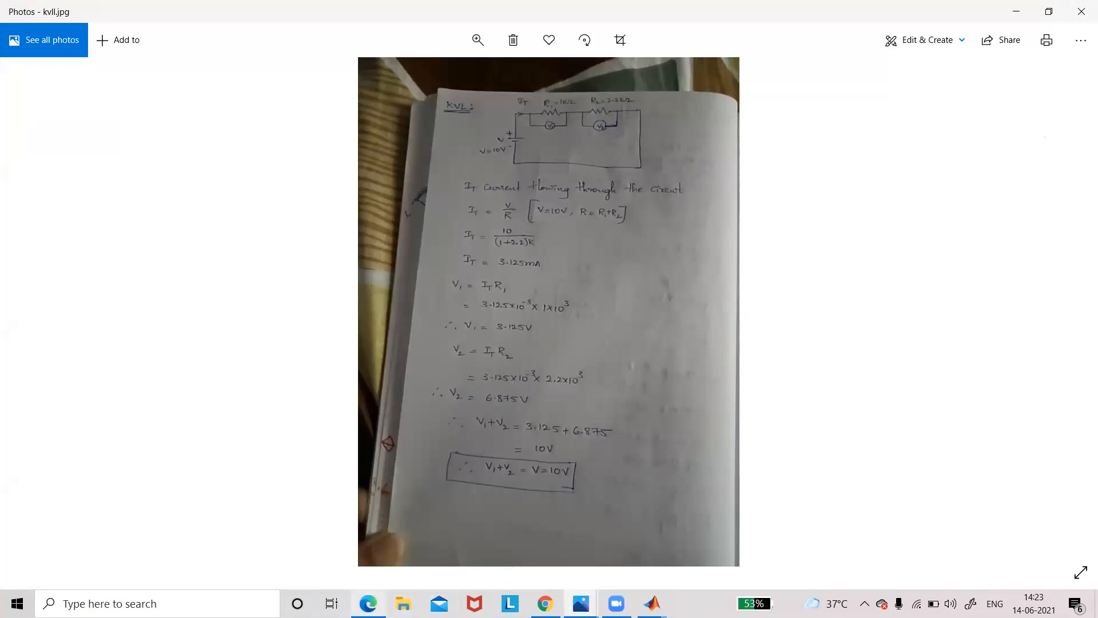
pyautogui.moveTo(368, 603)
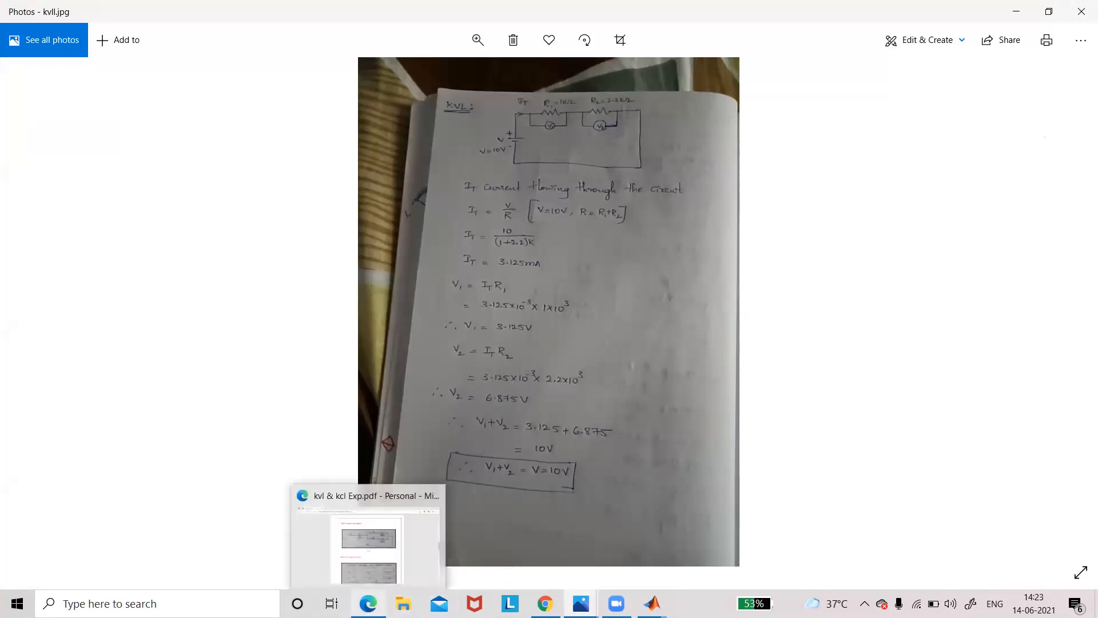
pyautogui.click(366, 543)
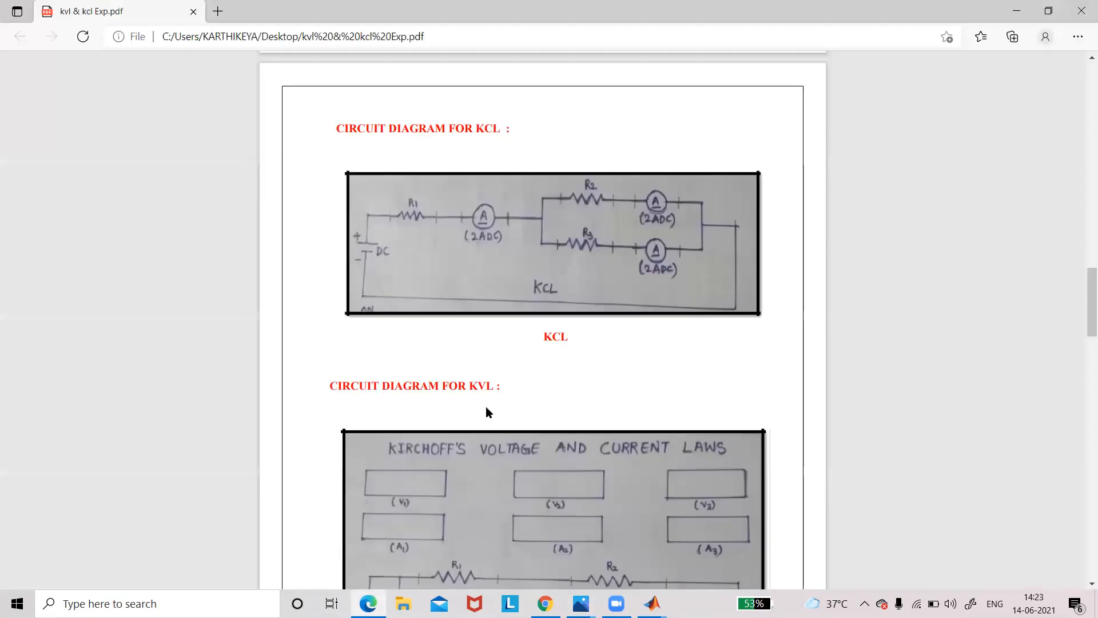
# - Examine the KVL circuit diagram in the PDF and the handwritten calculations in the kvll image, then switch to the KCLMECH2 model in Simulink
pyautogui.scroll(-4, 487, 410)
pyautogui.scroll(-1, 454, 346)
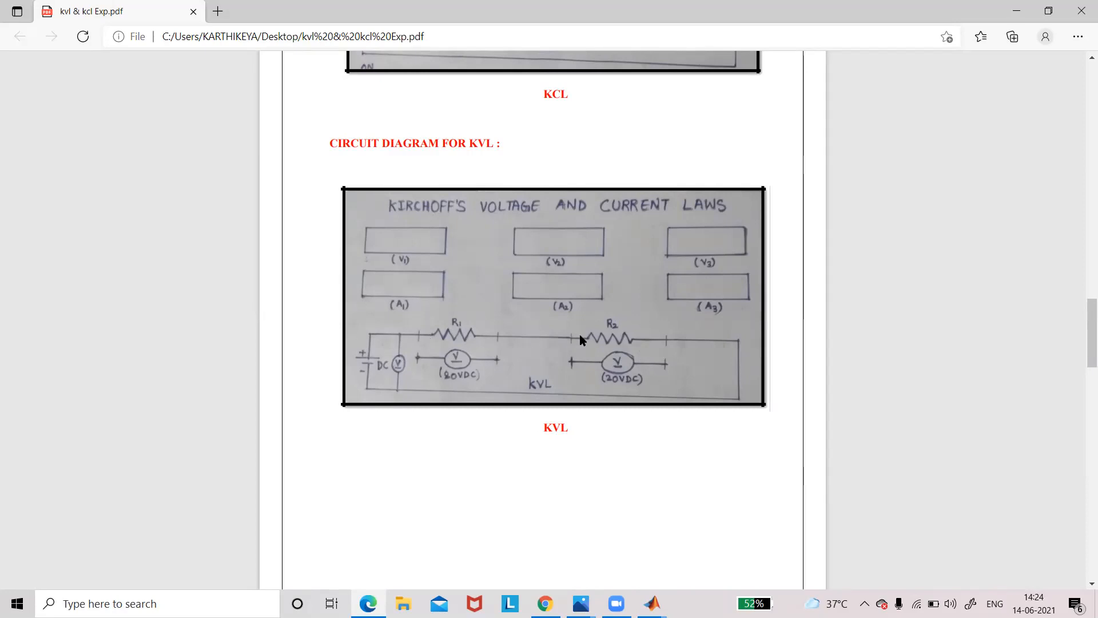
pyautogui.click(580, 603)
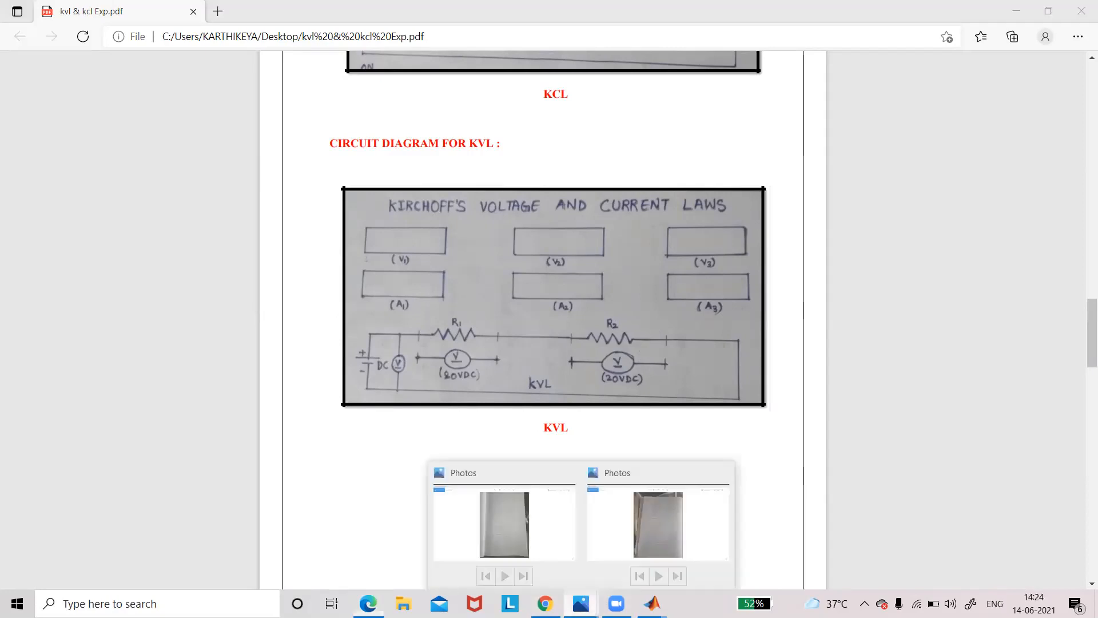
pyautogui.click(507, 515)
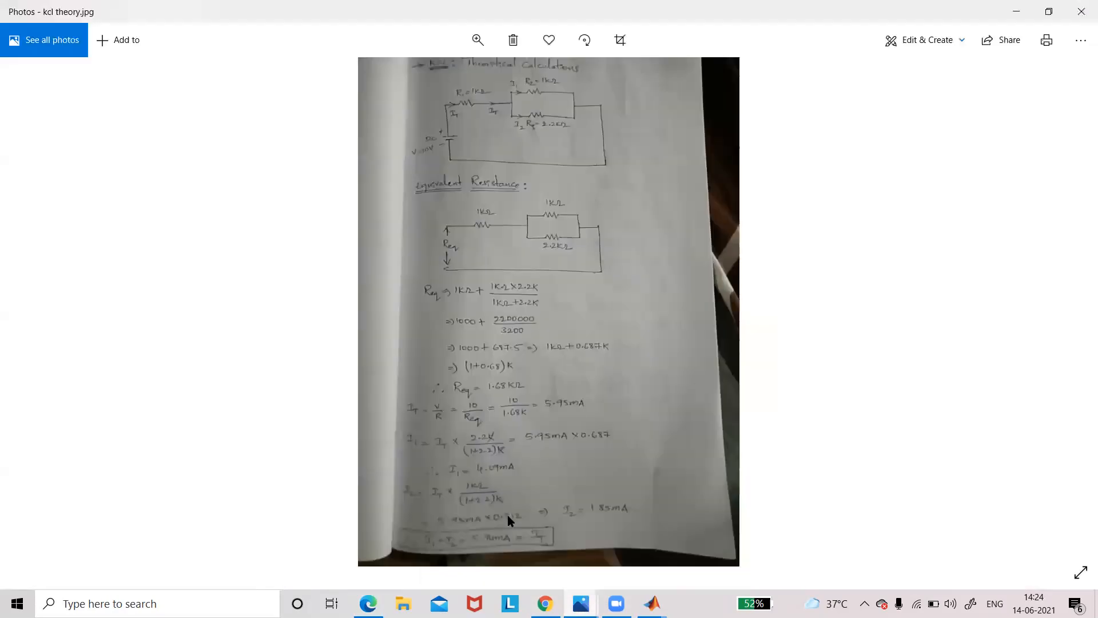
pyautogui.moveTo(581, 603)
pyautogui.click(595, 503)
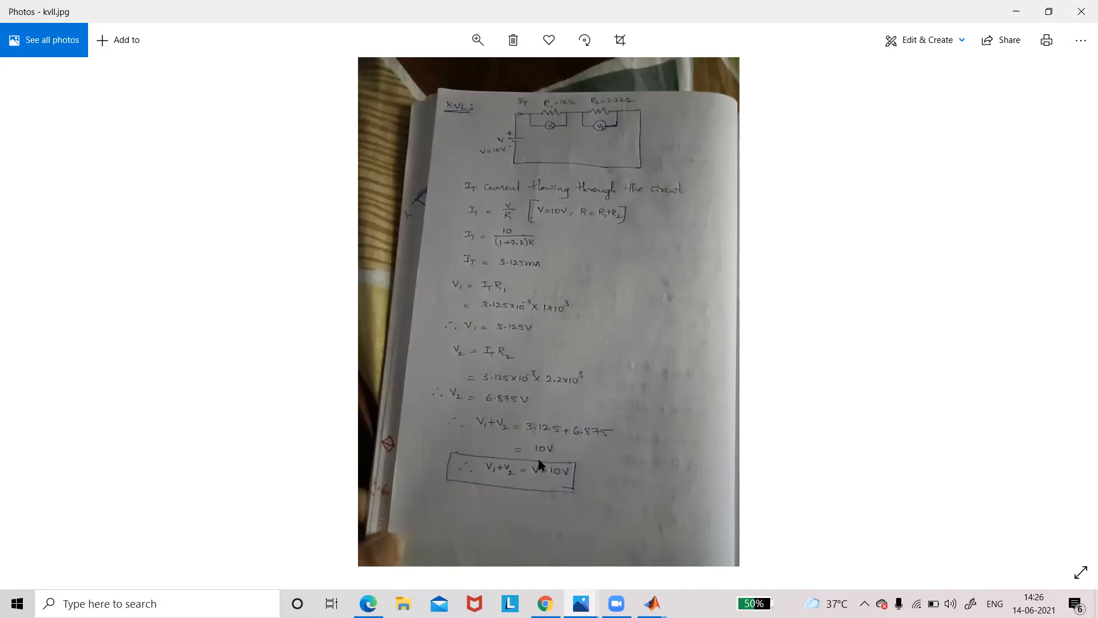
pyautogui.click(652, 604)
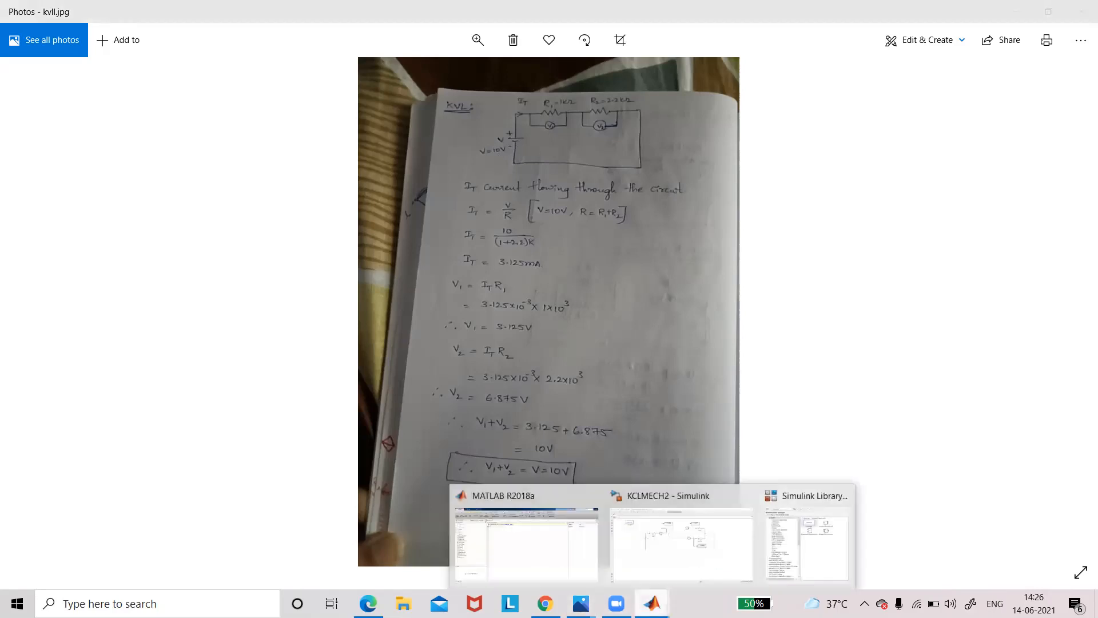
pyautogui.click(664, 524)
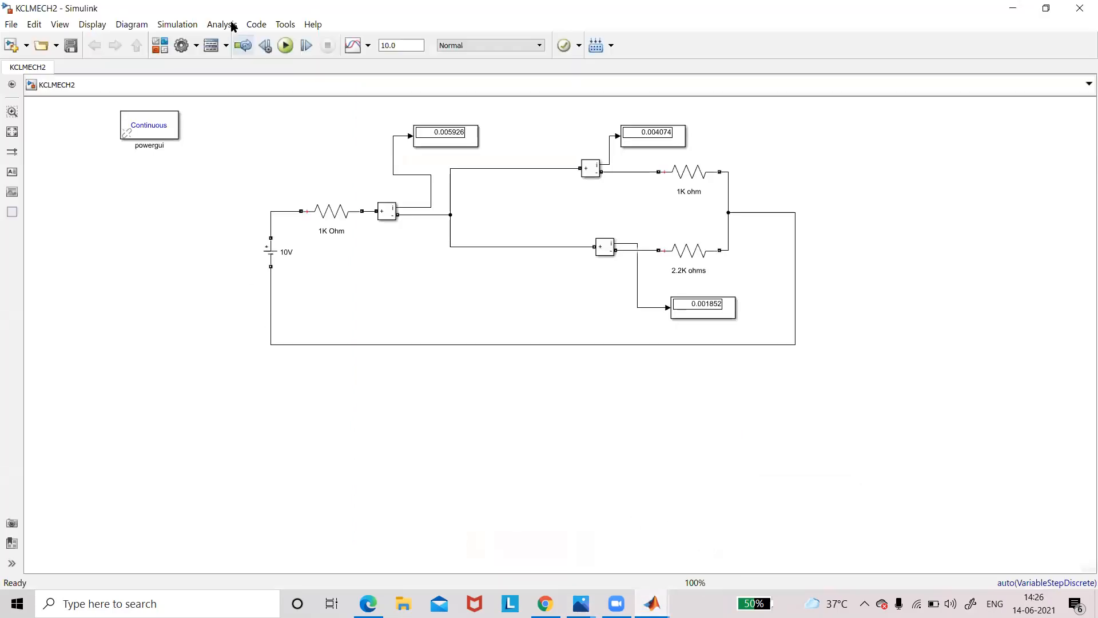
pyautogui.click(161, 45)
pyautogui.click(319, 251)
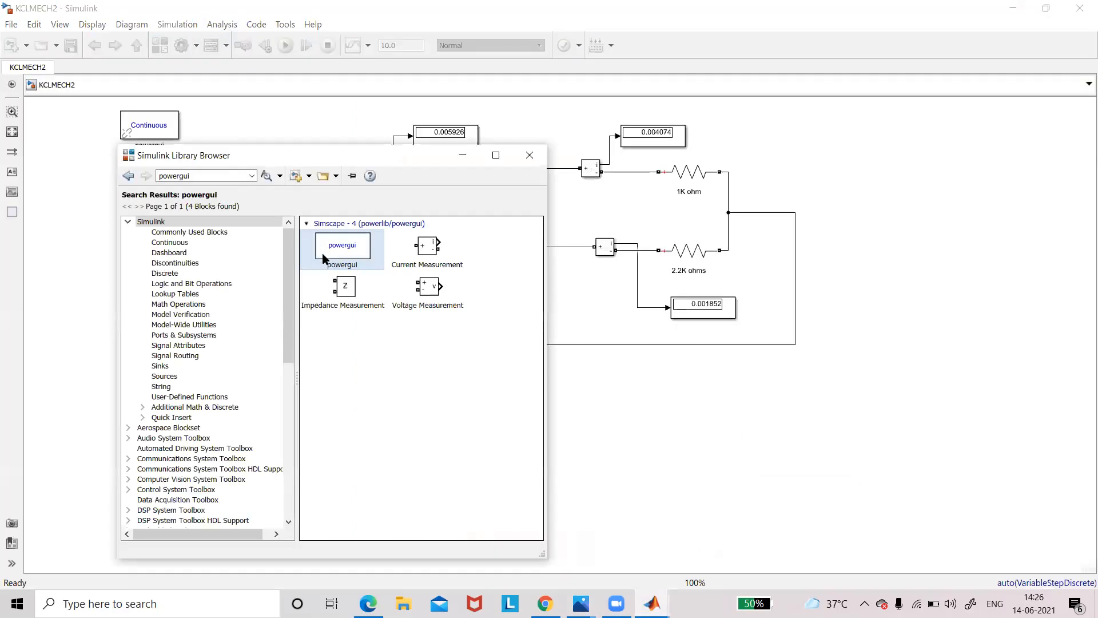
pyautogui.click(252, 176)
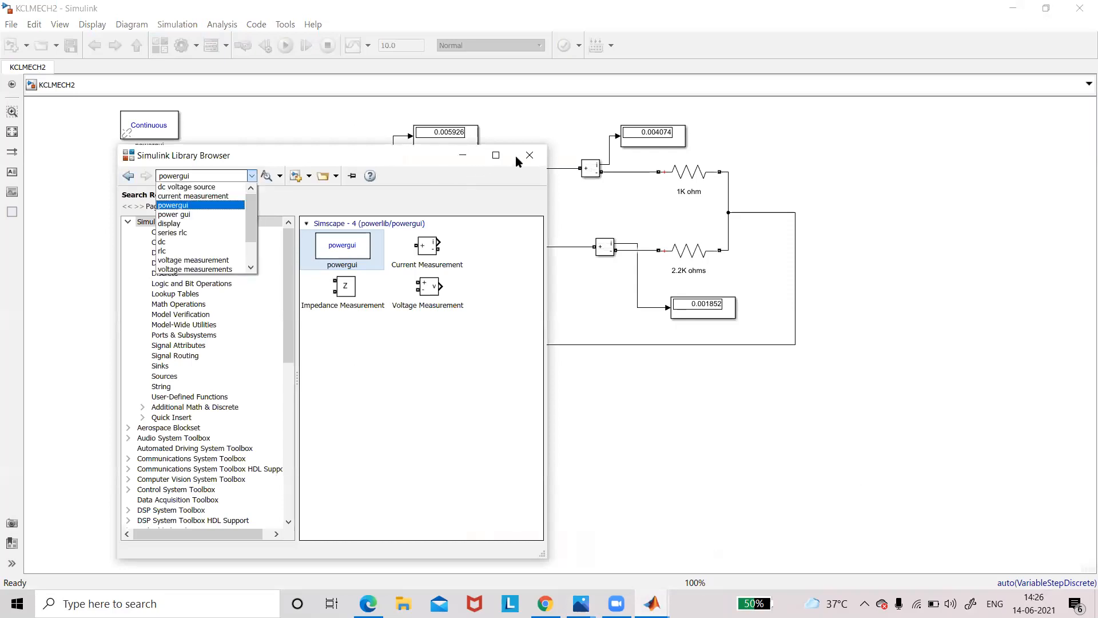
pyautogui.click(529, 156)
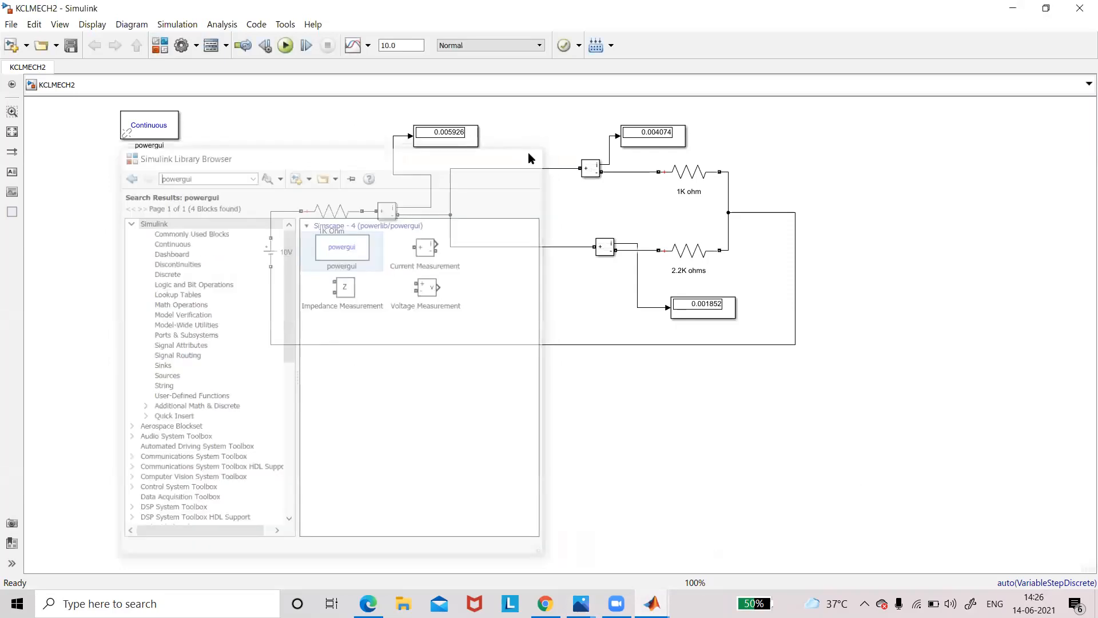
# - Place two copies of the 1K Ohm resistor side by side below the KCL circuit, plus a copied 10V source wired to the first one
pyautogui.click(346, 212)
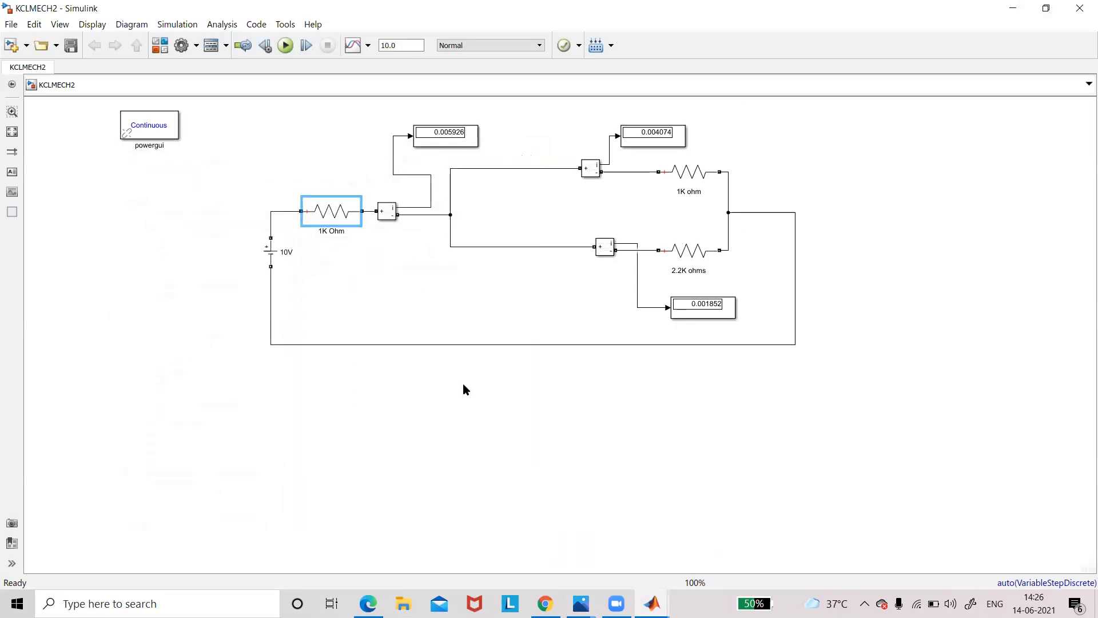
pyautogui.hotkey('ctrl', 'v')
pyautogui.hotkey('ctrl', 'v')
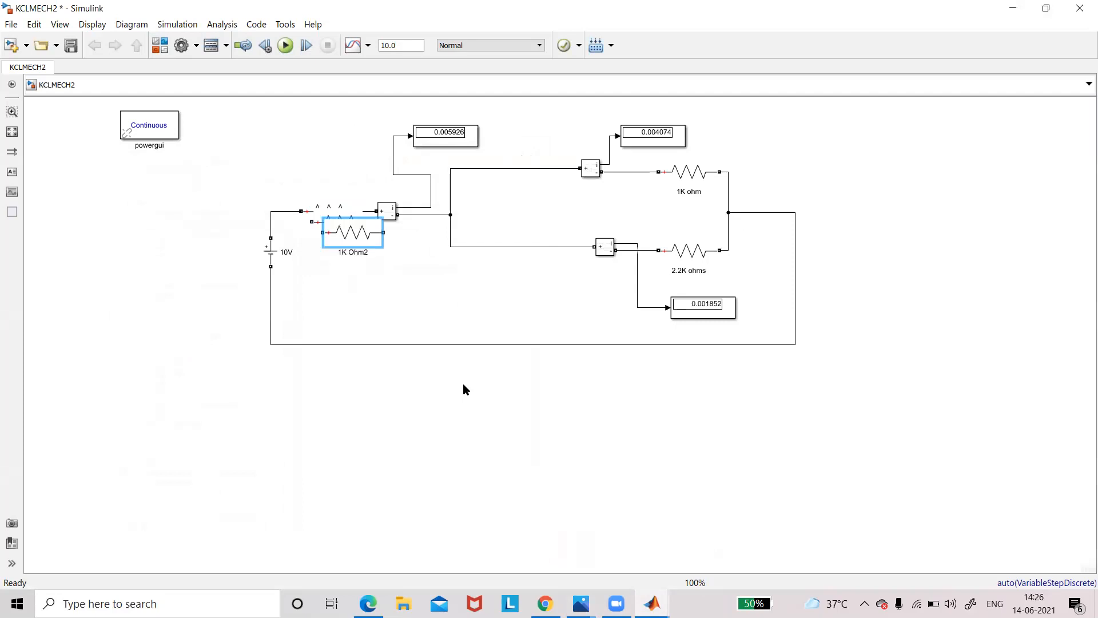
pyautogui.moveTo(344, 243); pyautogui.dragTo(681, 433)
pyautogui.moveTo(354, 228); pyautogui.dragTo(553, 434)
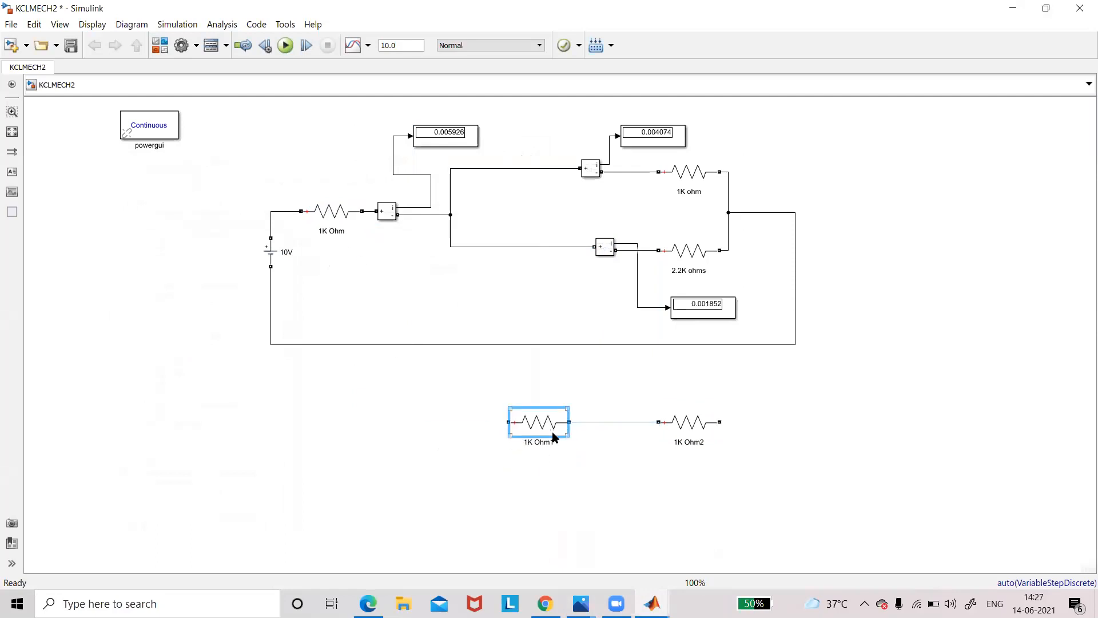
pyautogui.click(279, 248)
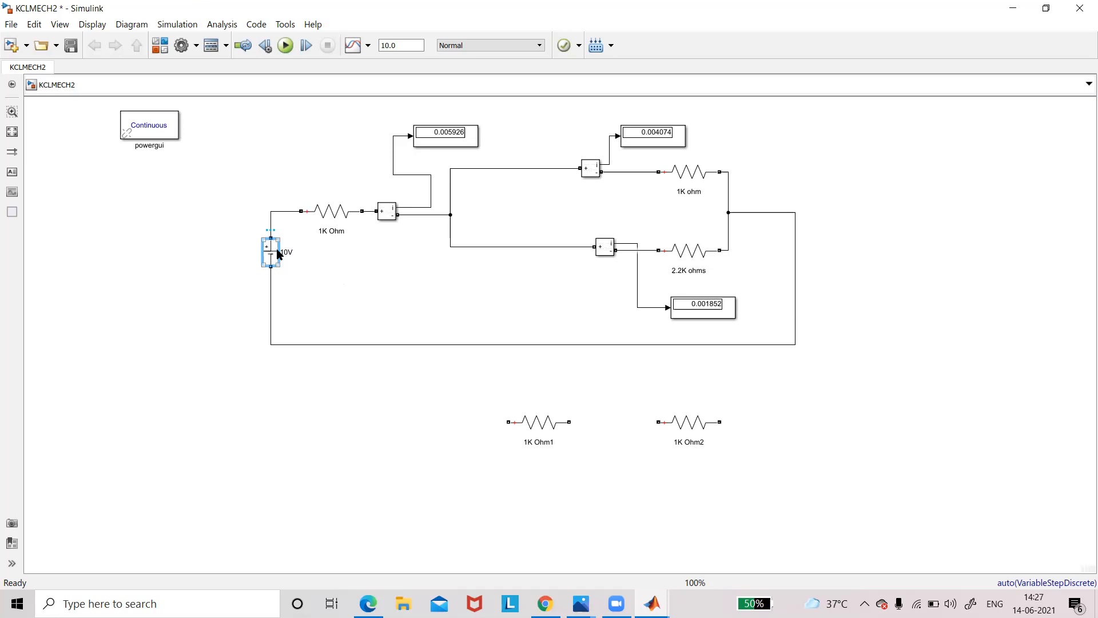
pyautogui.moveTo(279, 254)
pyautogui.mouseDown()
pyautogui.moveTo(370, 497)
pyautogui.moveTo(406, 496)
pyautogui.moveTo(414, 414)
pyautogui.moveTo(508, 422)
pyautogui.mouseUp()
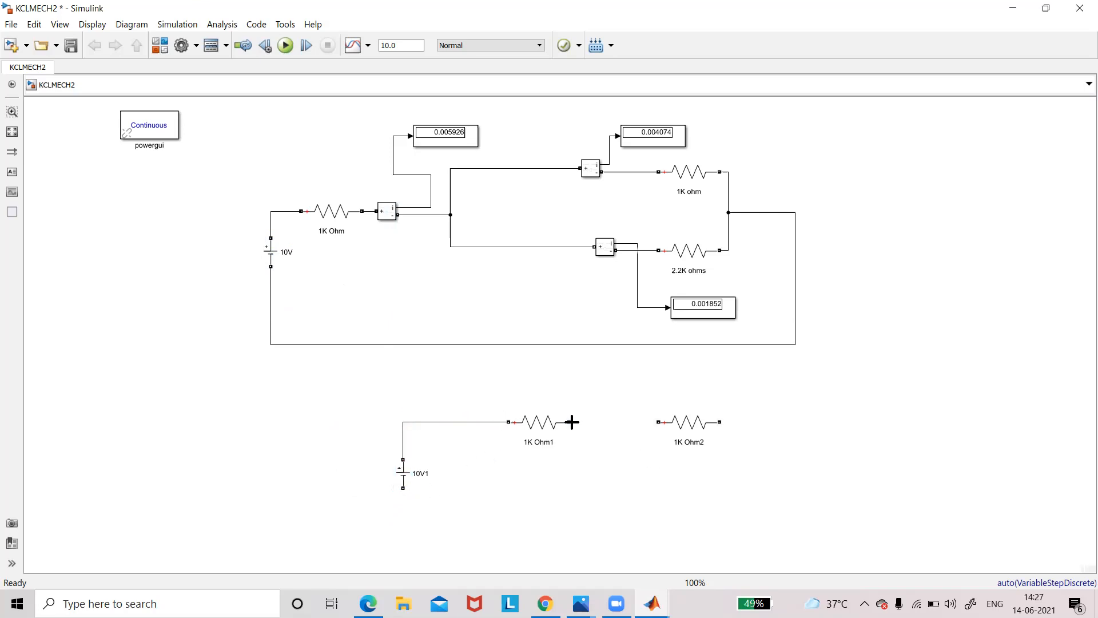
# - Replace the second resistor copy with a copy of the 2.2K ohms resistor and wire it in series to close the loop with the source
pyautogui.click(689, 425)
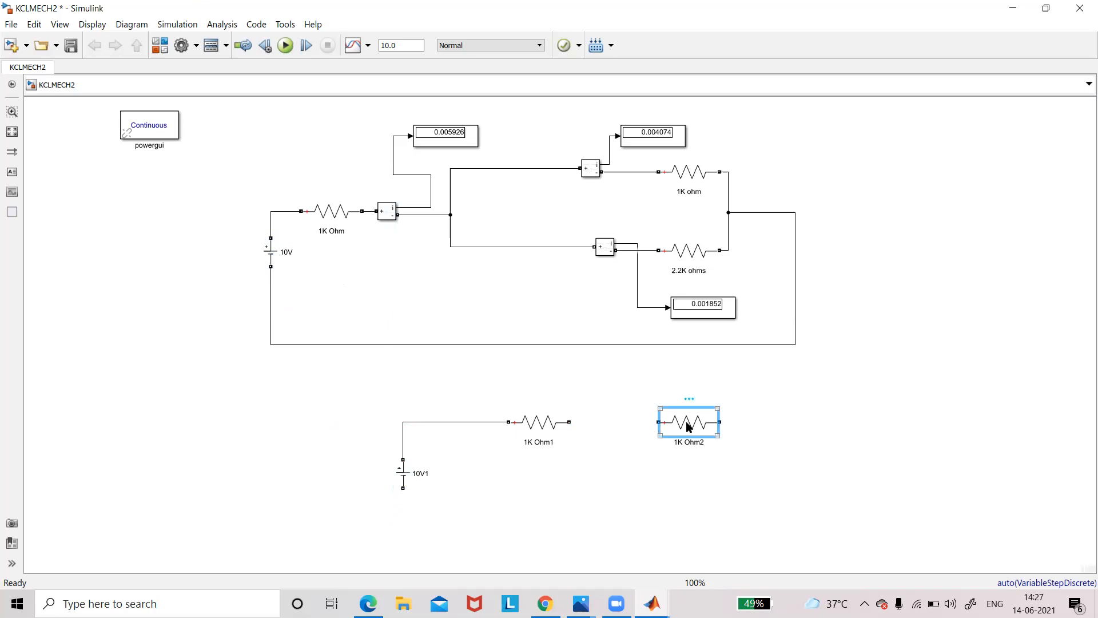
pyautogui.press('Delete')
pyautogui.click(692, 260)
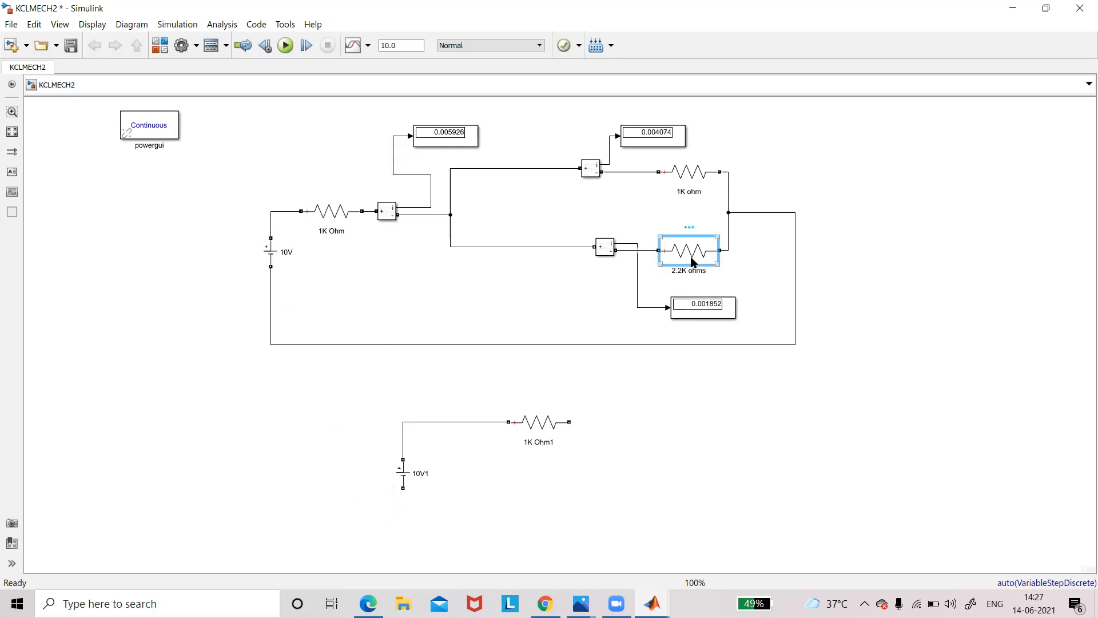
pyautogui.moveTo(692, 266)
pyautogui.mouseDown()
pyautogui.moveTo(691, 409)
pyautogui.moveTo(677, 437)
pyautogui.moveTo(569, 421)
pyautogui.mouseUp()
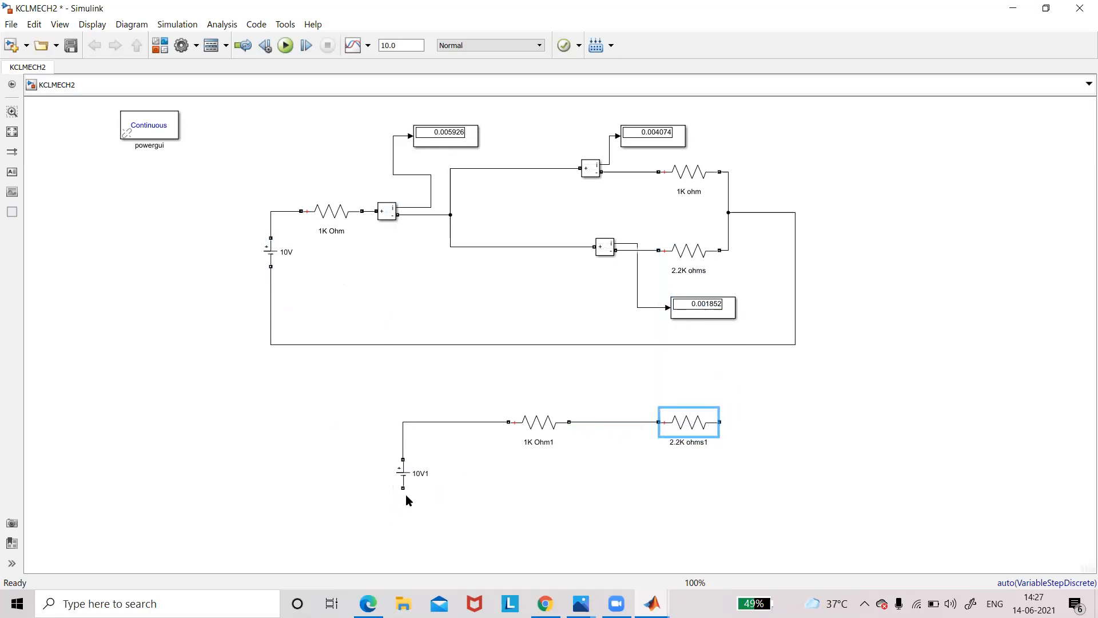
pyautogui.moveTo(403, 489); pyautogui.dragTo(720, 422)
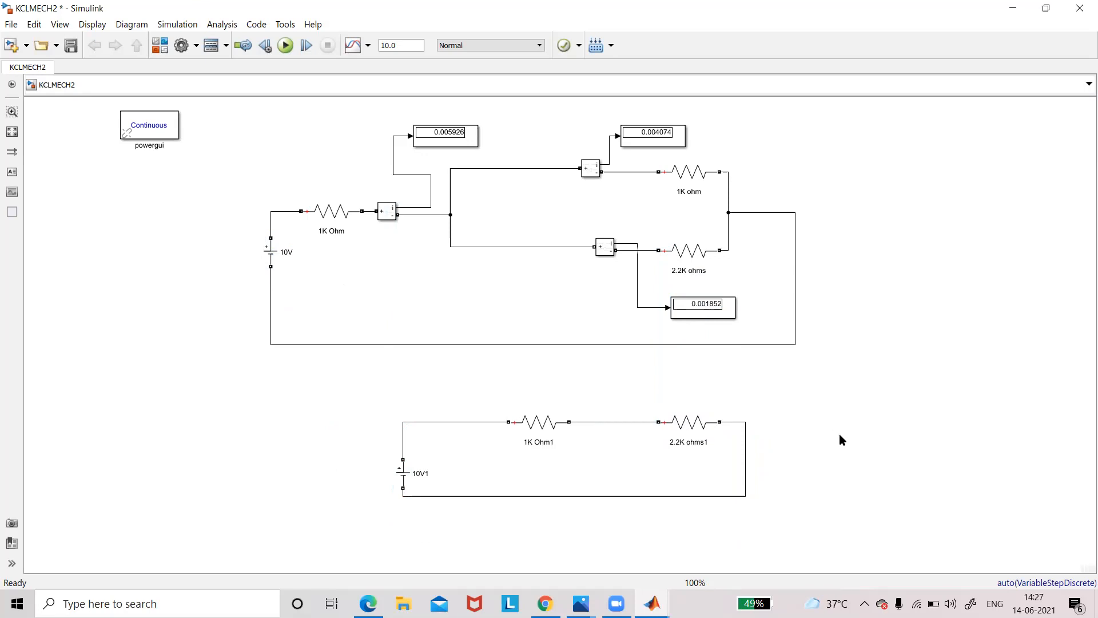
pyautogui.click(548, 441)
# - Search the block library for "voltage measurement" and place a Voltage Measurement block near the new series circuit
pyautogui.click(159, 46)
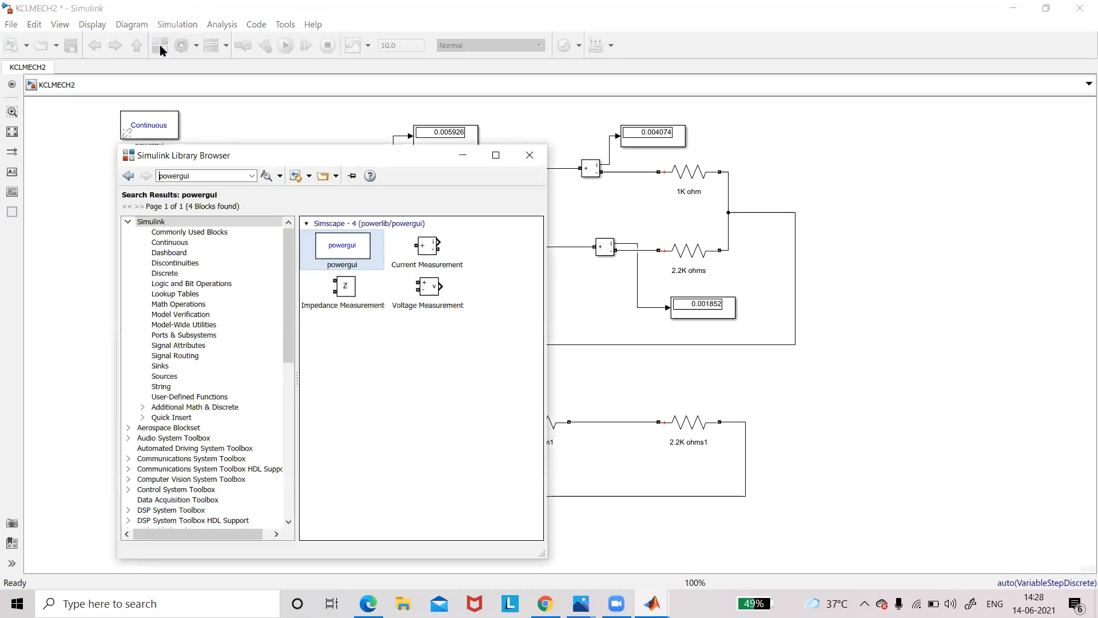
pyautogui.click(252, 177)
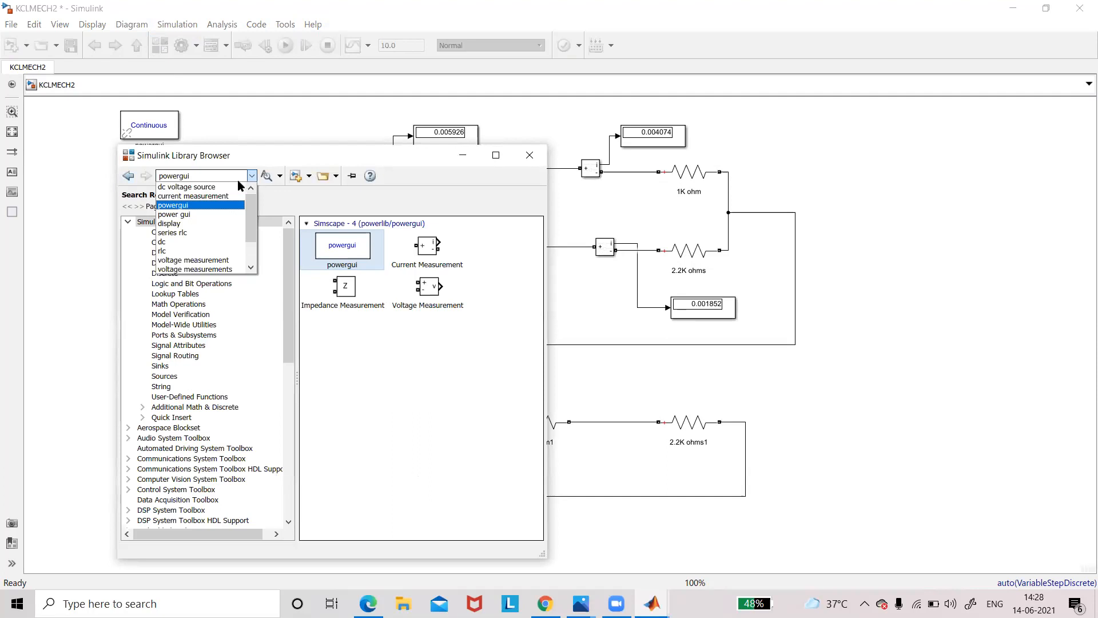
pyautogui.click(224, 261)
pyautogui.click(269, 176)
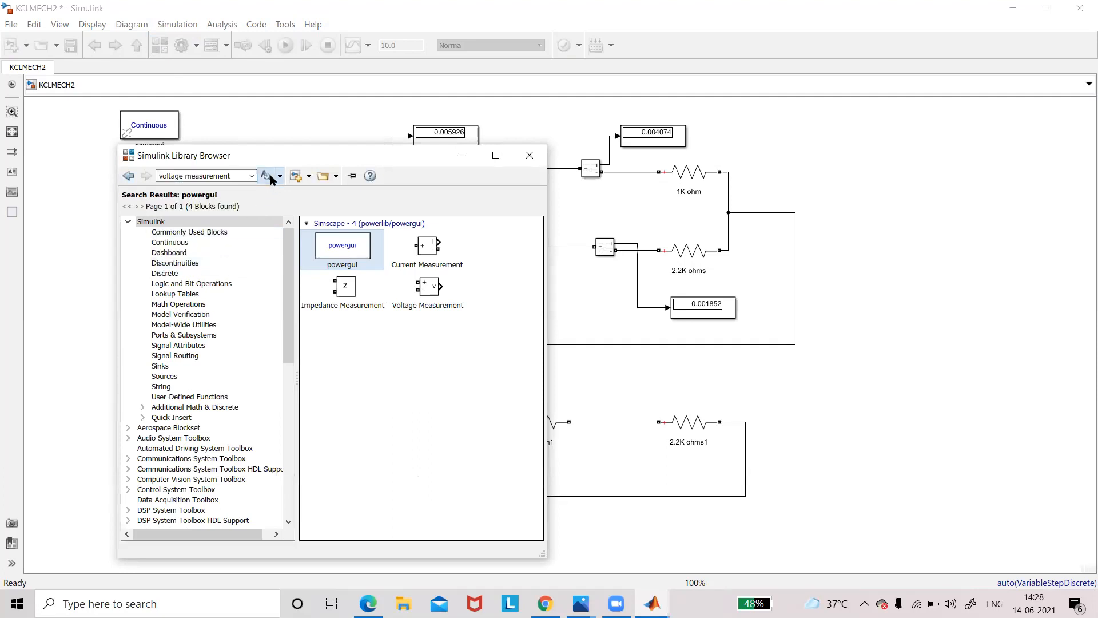
pyautogui.moveTo(338, 250); pyautogui.dragTo(809, 385)
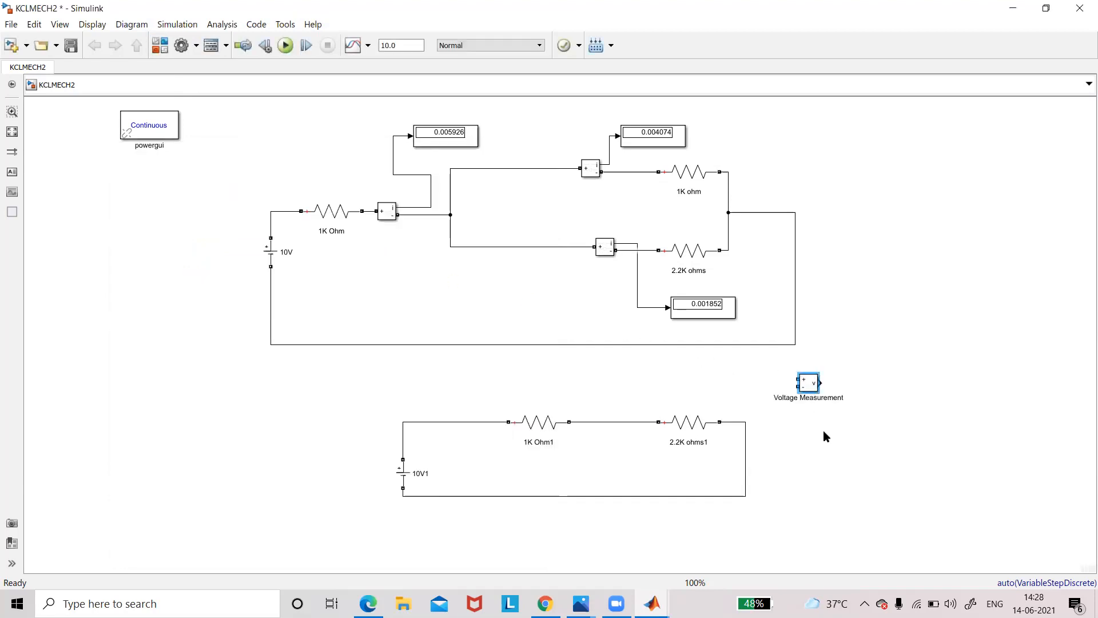
# - Duplicate the Voltage Measurement block and position one above each of the two series resistors
pyautogui.hotkey('ctrl', 'c')
pyautogui.hotkey('ctrl', 'v')
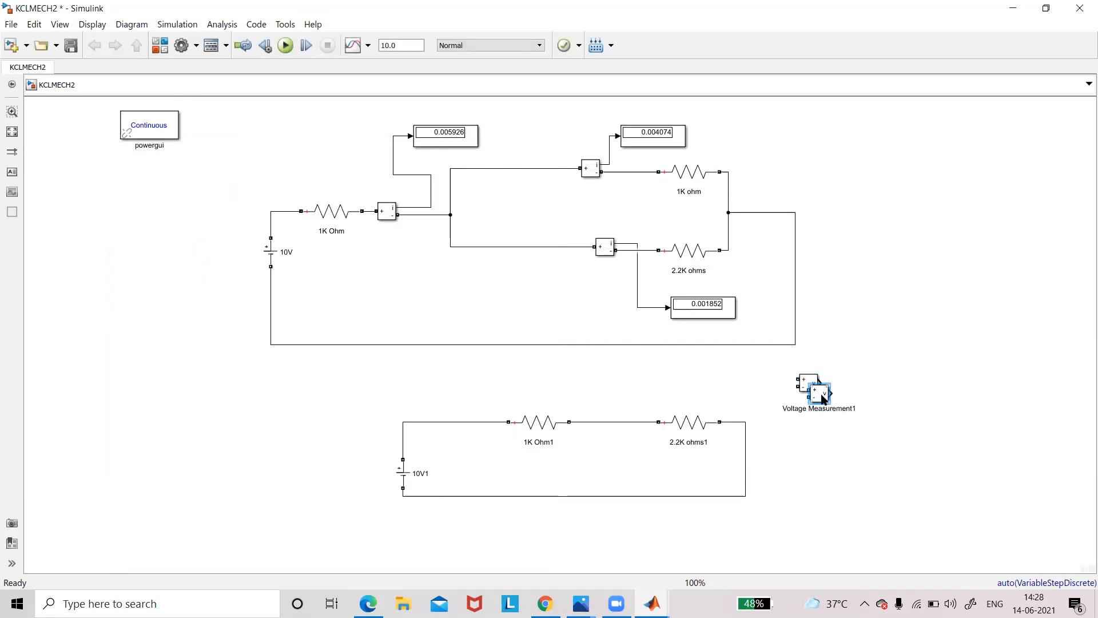
pyautogui.moveTo(823, 400); pyautogui.dragTo(502, 375)
pyautogui.moveTo(814, 382); pyautogui.dragTo(705, 367)
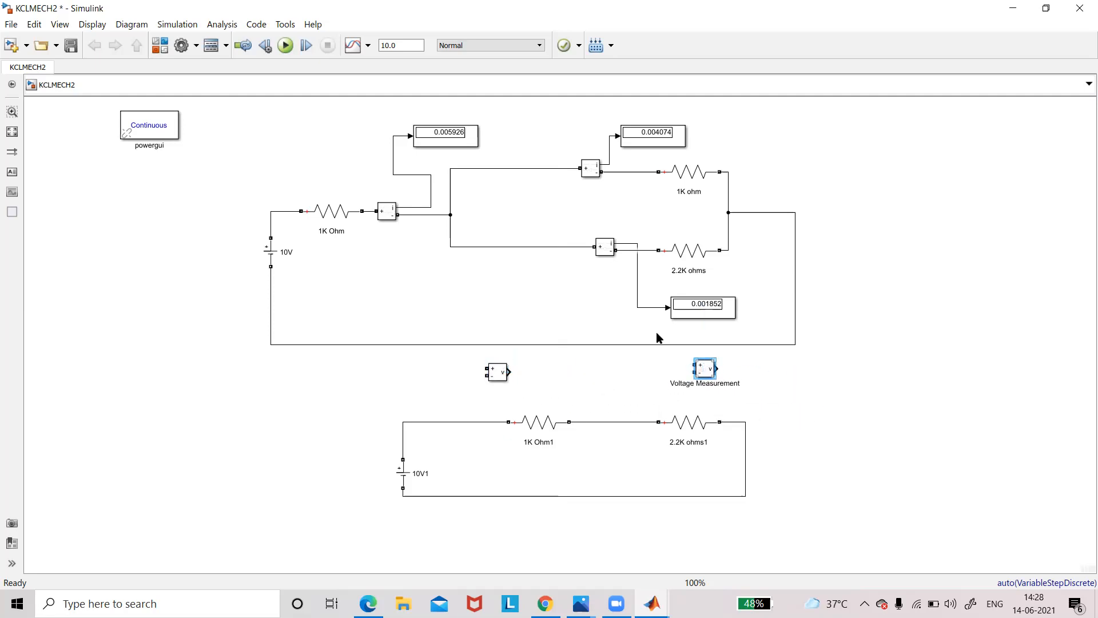
# - Add two copies of the display block and connect one to the output of each Voltage Measurement block
pyautogui.click(458, 134)
pyautogui.hotkey('ctrl', 'v')
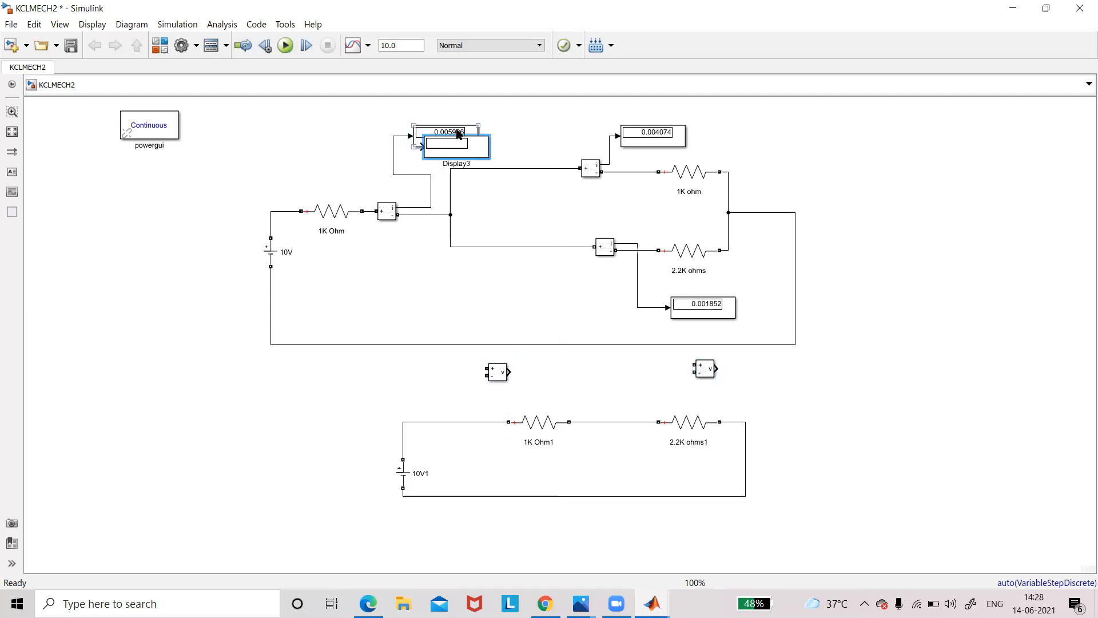
pyautogui.moveTo(488, 154); pyautogui.dragTo(833, 364)
pyautogui.moveTo(466, 149); pyautogui.dragTo(613, 373)
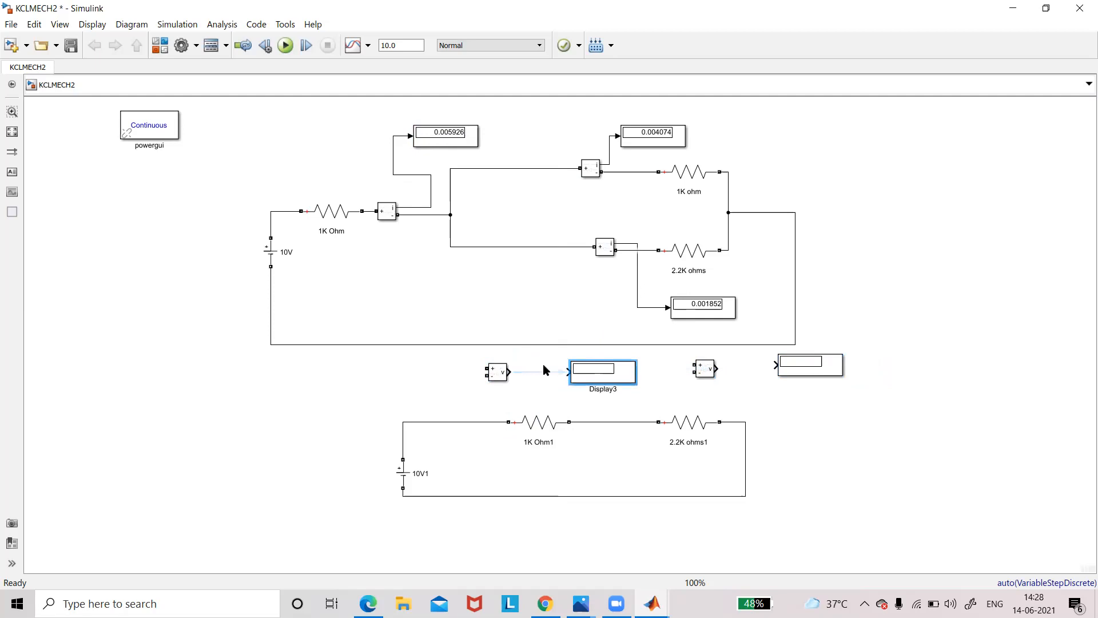
pyautogui.moveTo(718, 371); pyautogui.dragTo(832, 379)
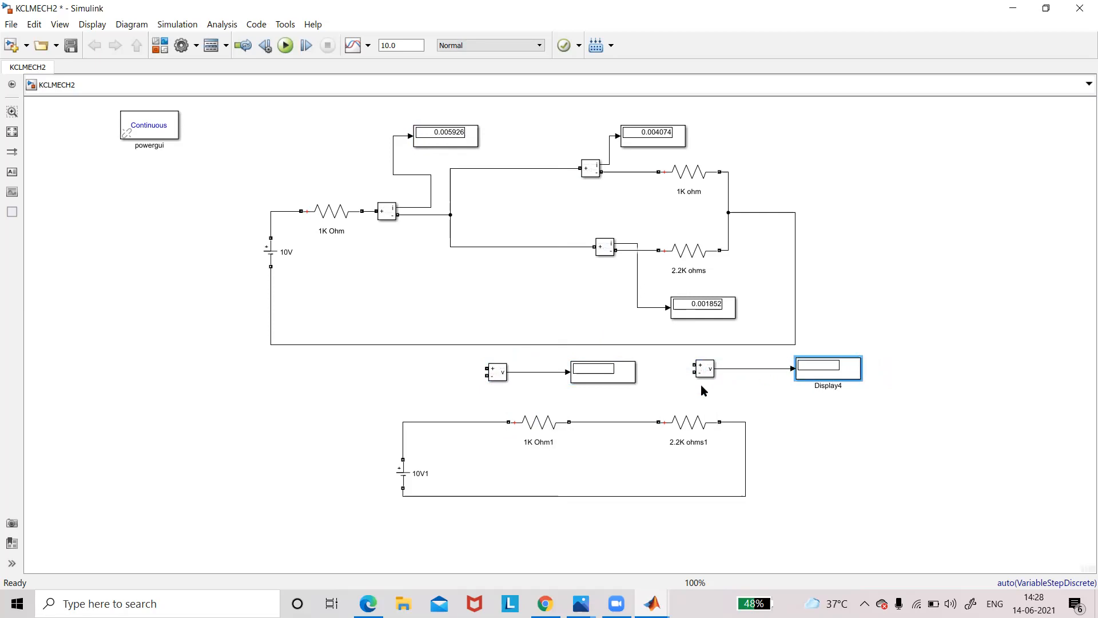
# - Move the second Voltage Measurement block and its display further right and wire the block across the 2.2K ohms resistor, replacing the badly routed negative wire
pyautogui.moveTo(692, 365); pyautogui.dragTo(641, 421)
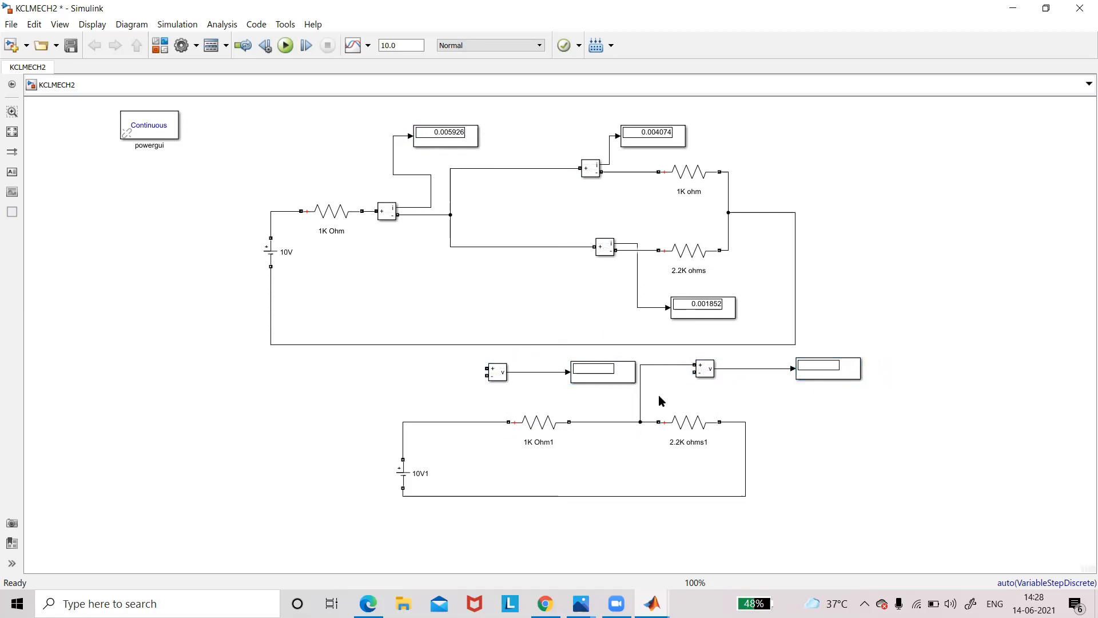
pyautogui.moveTo(692, 371); pyautogui.dragTo(729, 422)
pyautogui.moveTo(821, 366); pyautogui.dragTo(1037, 398)
pyautogui.moveTo(706, 370); pyautogui.dragTo(835, 372)
pyautogui.click(700, 454)
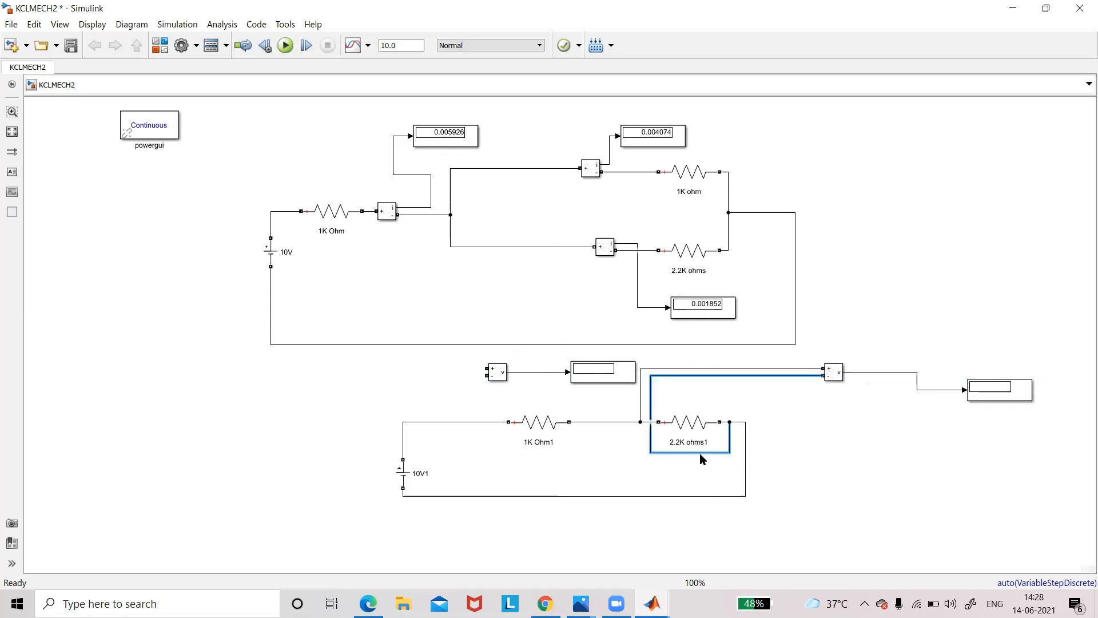
pyautogui.press('Delete')
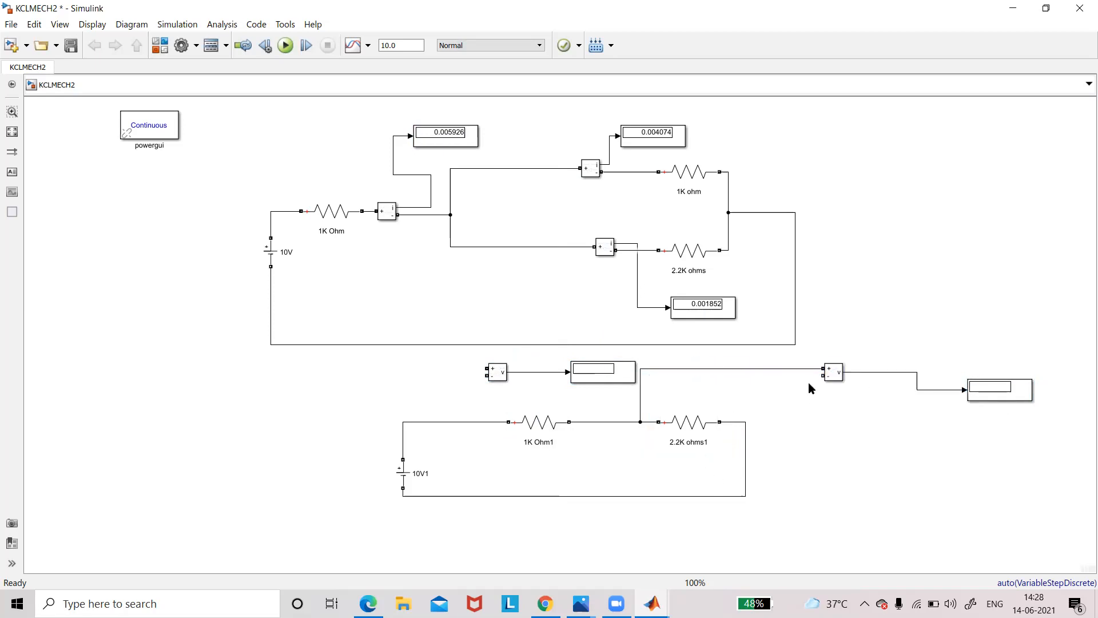
pyautogui.moveTo(821, 376)
pyautogui.mouseDown()
pyautogui.moveTo(713, 424)
pyautogui.moveTo(735, 422)
pyautogui.mouseUp()
# - Shift the series 1K resistor toward the source and position its Voltage Measurement block above and just right of it
pyautogui.click(627, 377)
pyautogui.moveTo(627, 378); pyautogui.dragTo(666, 480)
pyautogui.click(499, 373)
pyautogui.moveTo(501, 376); pyautogui.dragTo(575, 389)
pyautogui.click(549, 427)
pyautogui.moveTo(551, 427); pyautogui.dragTo(489, 422)
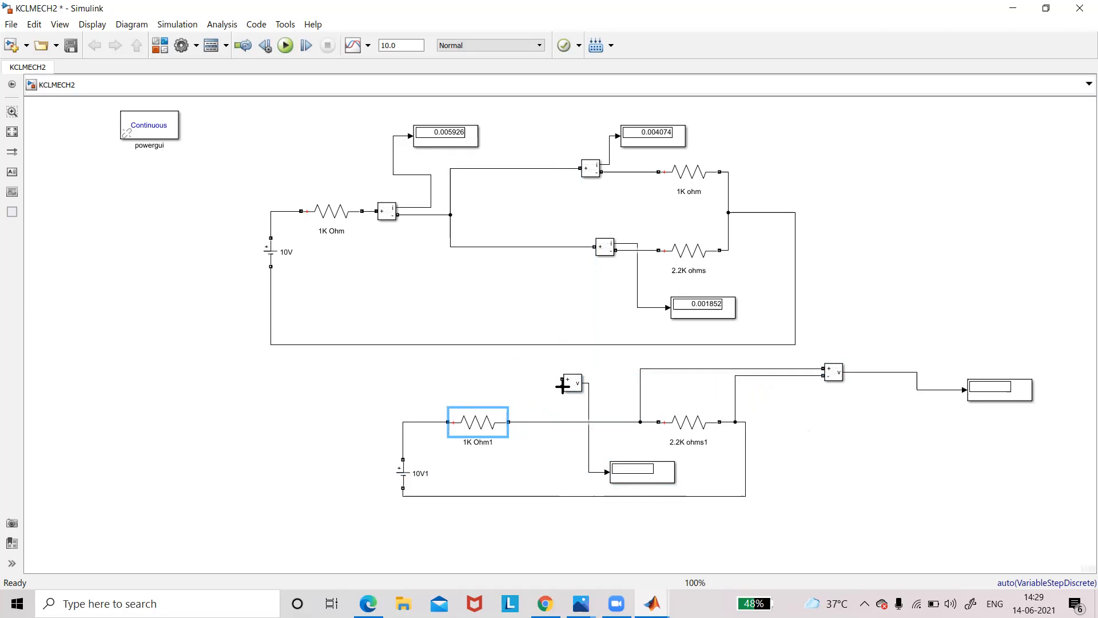
pyautogui.moveTo(568, 389); pyautogui.dragTo(528, 382)
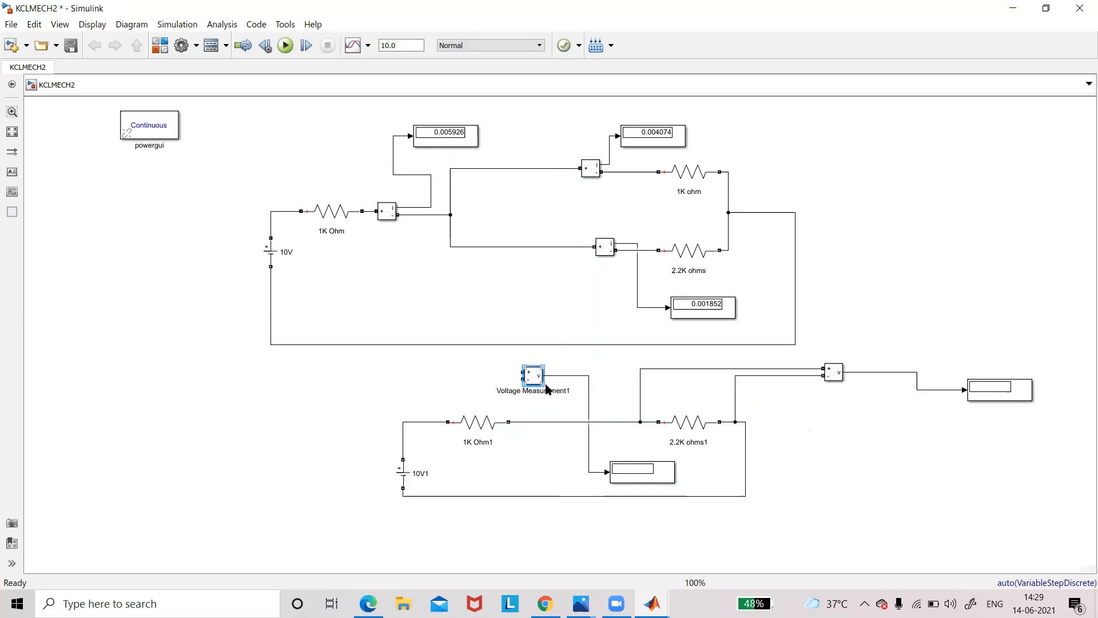
# - Place the display beside the first Voltage Measurement block and wire the block's two inputs across the series 1K resistor
pyautogui.moveTo(646, 470); pyautogui.dragTo(518, 420)
pyautogui.click(531, 375)
pyautogui.moveTo(522, 371)
pyautogui.mouseDown()
pyautogui.moveTo(448, 385)
pyautogui.moveTo(439, 421)
pyautogui.mouseUp()
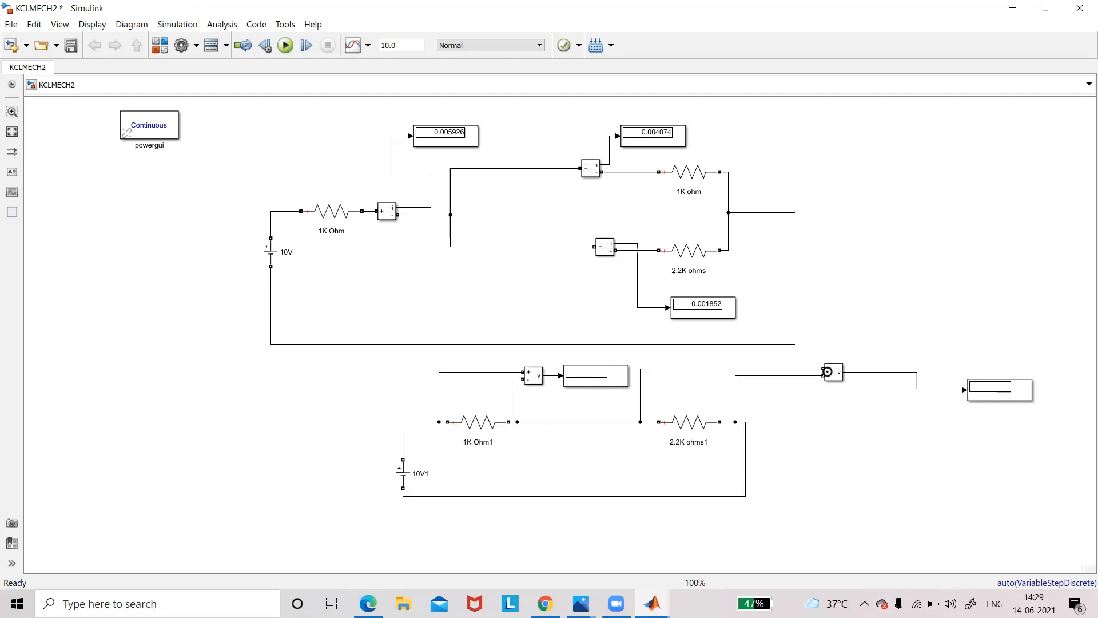
# - Rename the Voltage Measurement block across the series 1K resistor as V1
pyautogui.click(712, 421)
pyautogui.click(536, 380)
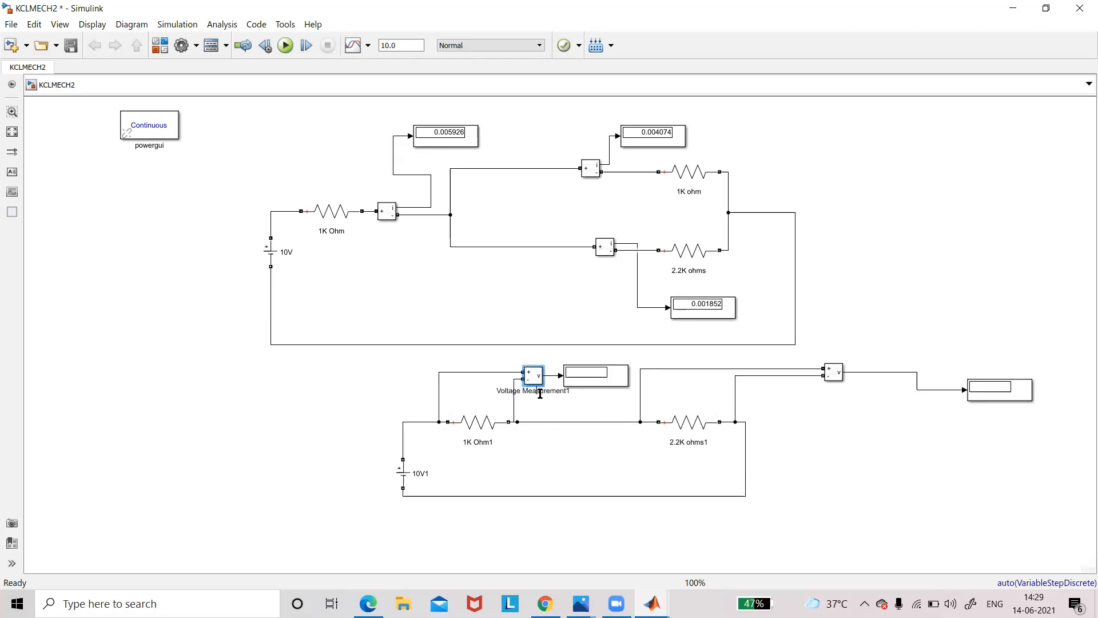
pyautogui.doubleClick(498, 392)
pyautogui.write('V1')
pyautogui.click(864, 447)
# - Rename the Voltage Measurement block across the series 2.2K ohms resistor as V2
pyautogui.click(835, 376)
pyautogui.click(870, 387)
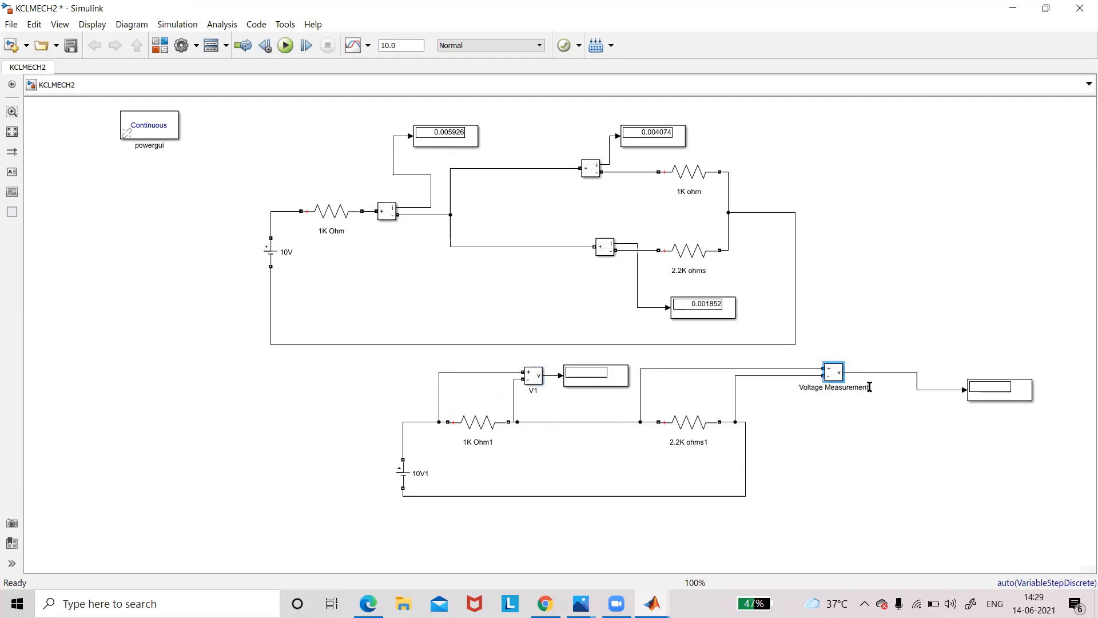
pyautogui.hotkey('ctrl', 'a')
pyautogui.write('Vo')
pyautogui.click(909, 501)
# - Run the simulation and move the V2 display close beside its Voltage Measurement block so the connecting wire runs straight
pyautogui.click(401, 480)
pyautogui.click(286, 46)
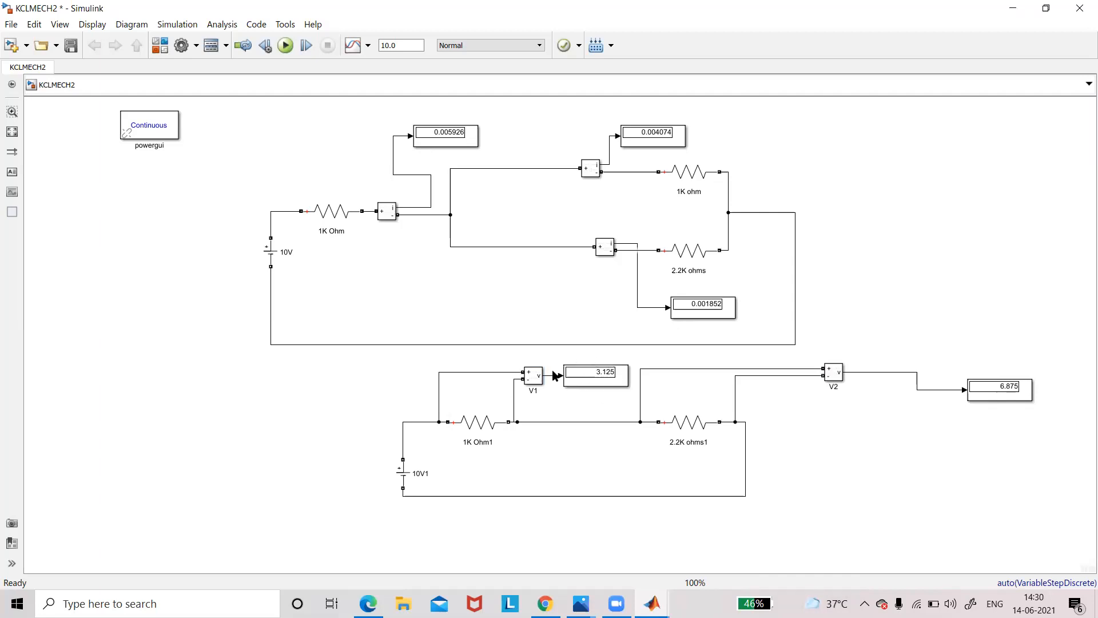
pyautogui.click(602, 385)
pyautogui.click(1009, 396)
pyautogui.moveTo(984, 395); pyautogui.dragTo(886, 378)
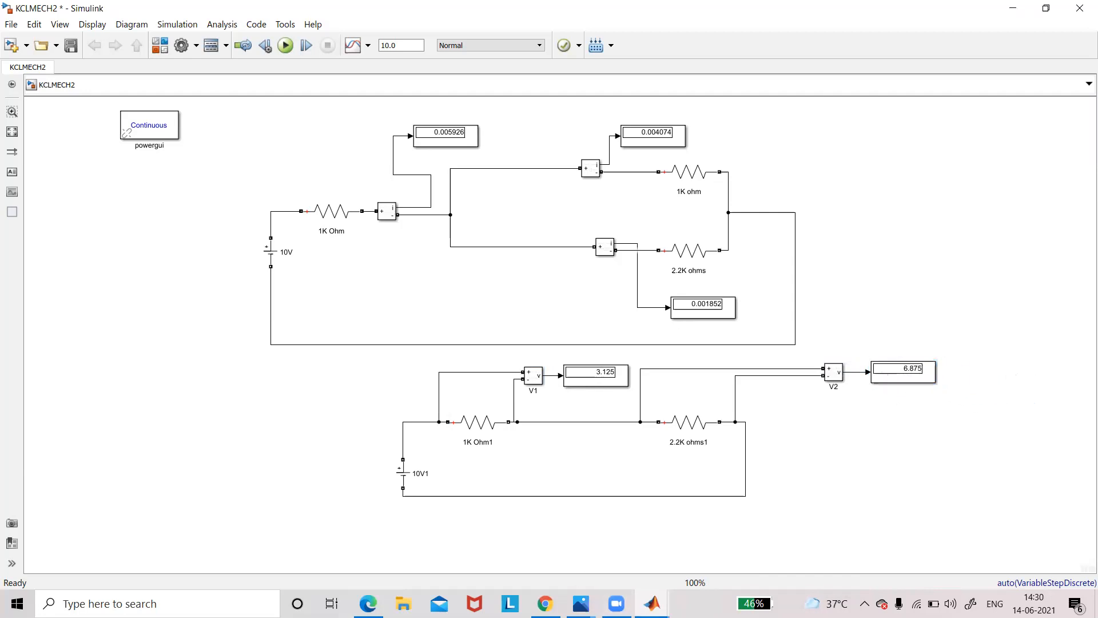
# - Switch to kvll.jpg in Photos to read the handwritten KVL calculation, and compare it with the V1 and V2 displays in Simulink
pyautogui.moveTo(582, 604)
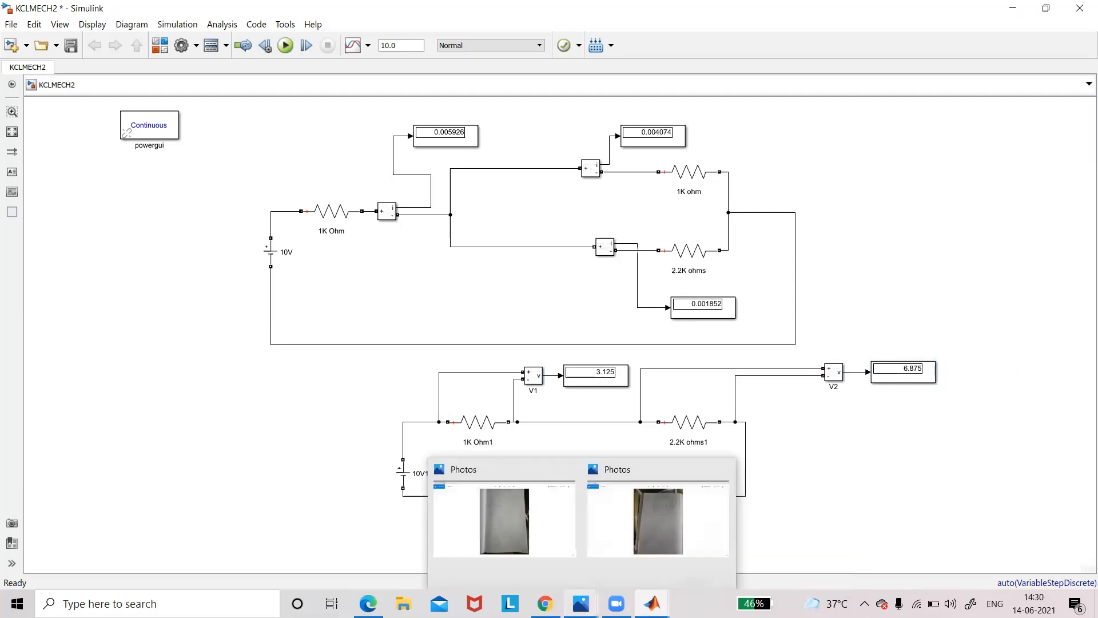
pyautogui.click(643, 528)
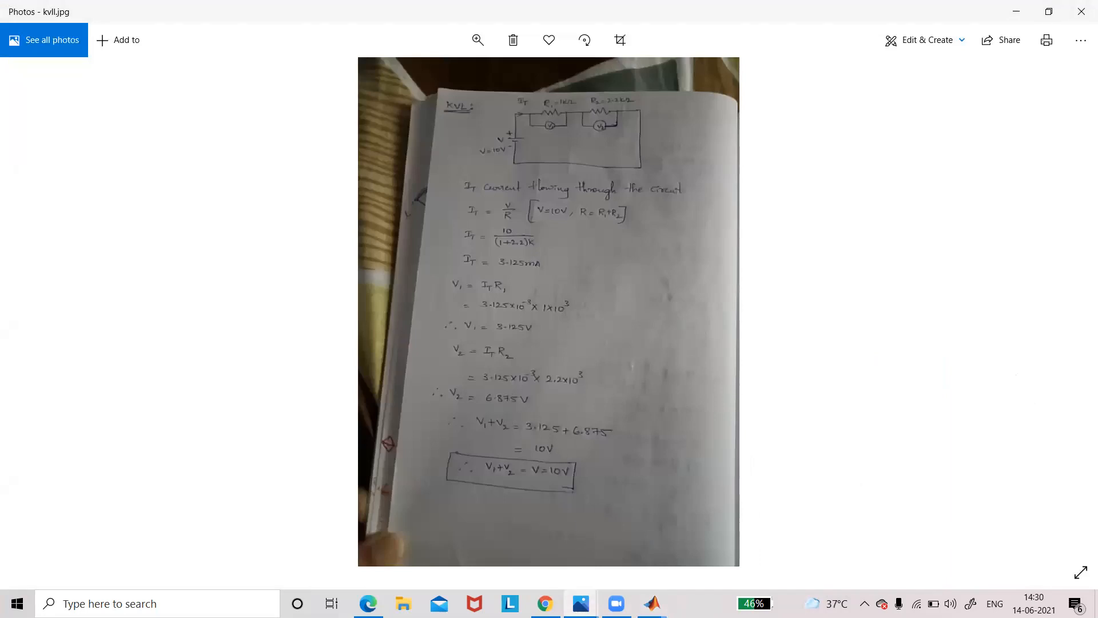
pyautogui.click(652, 603)
pyautogui.click(689, 514)
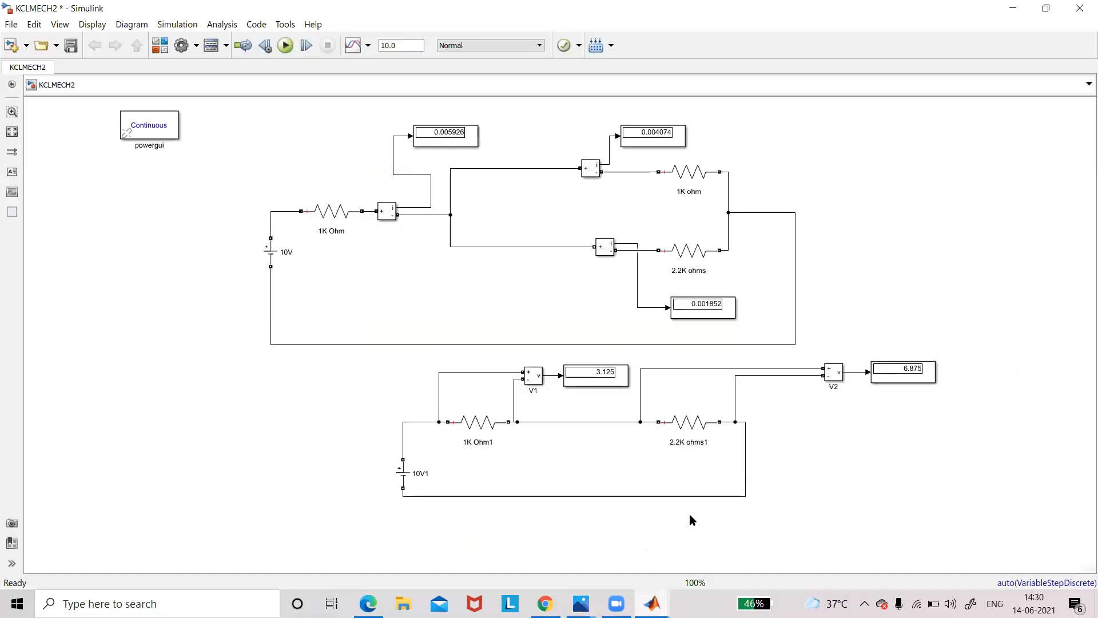
pyautogui.click(916, 375)
pyautogui.click(609, 386)
pyautogui.click(462, 450)
pyautogui.hotkey('ctrl', 's')
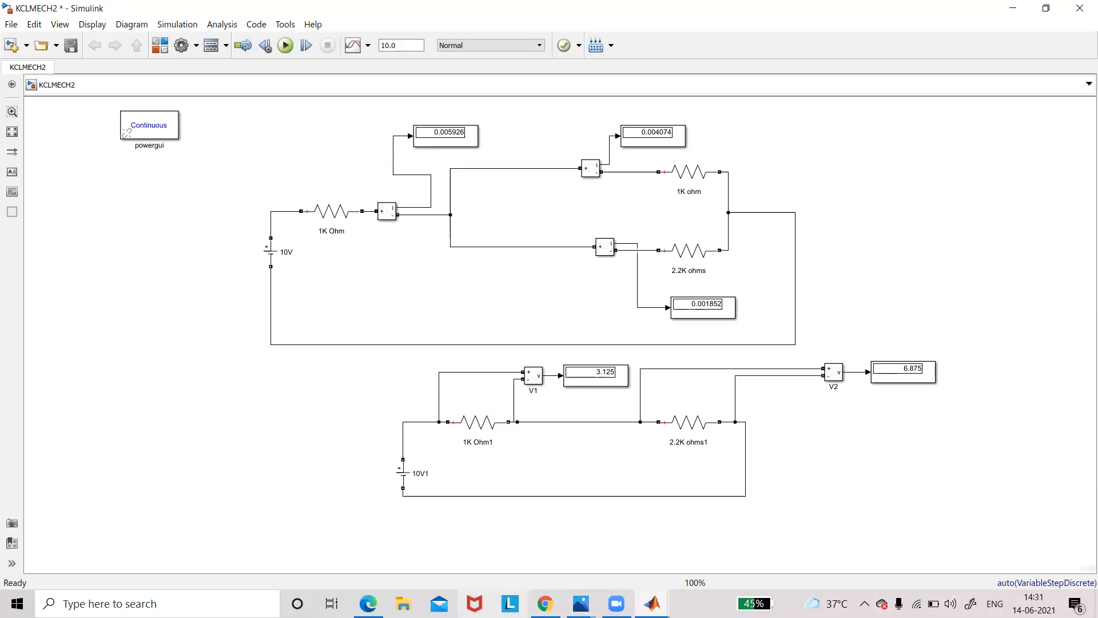
# - Switch to the kvl & kcl Exp.pdf document in Edge and read the procedures and the KCL and KVL observation tables
pyautogui.hotkey('alt', 'Tab')
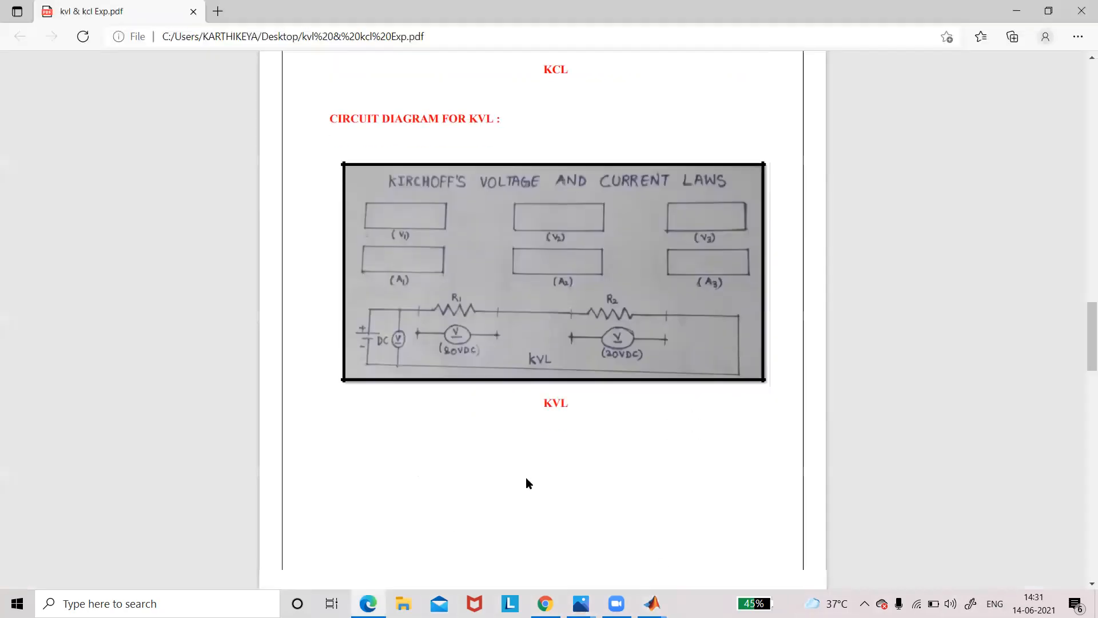
pyautogui.scroll(-10, 527, 483)
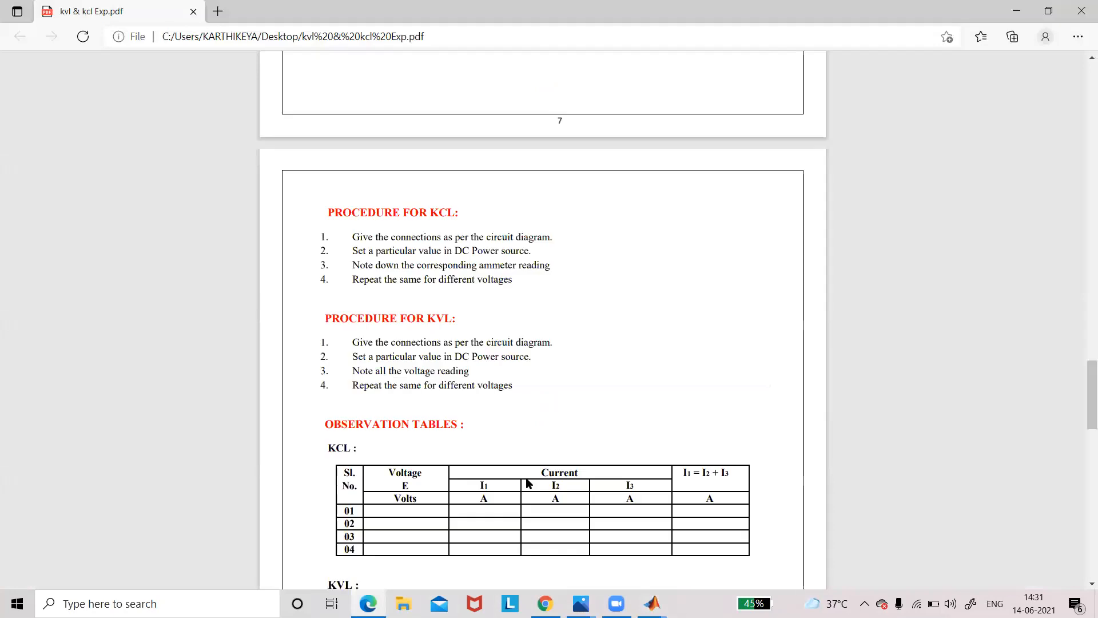
pyautogui.scroll(-3, 527, 483)
pyautogui.scroll(-6, 527, 484)
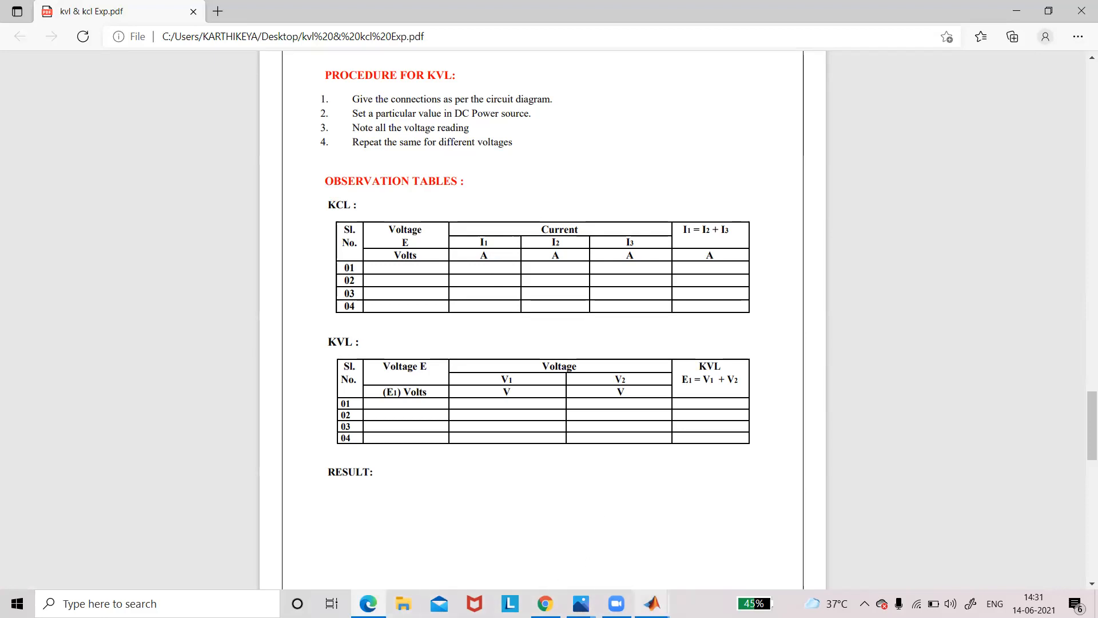
# - Return to the KCLMECH2 model in Simulink and examine the three current displays of the KCL circuit
pyautogui.click(652, 604)
pyautogui.click(678, 543)
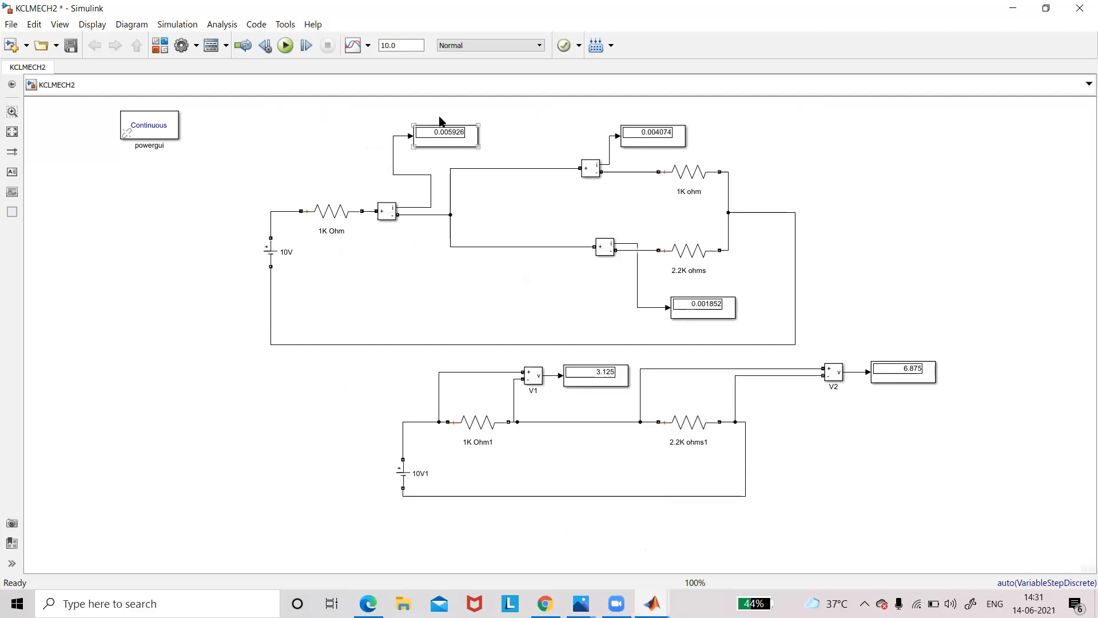
pyautogui.click(479, 141)
pyautogui.click(464, 245)
pyautogui.click(686, 134)
pyautogui.click(719, 304)
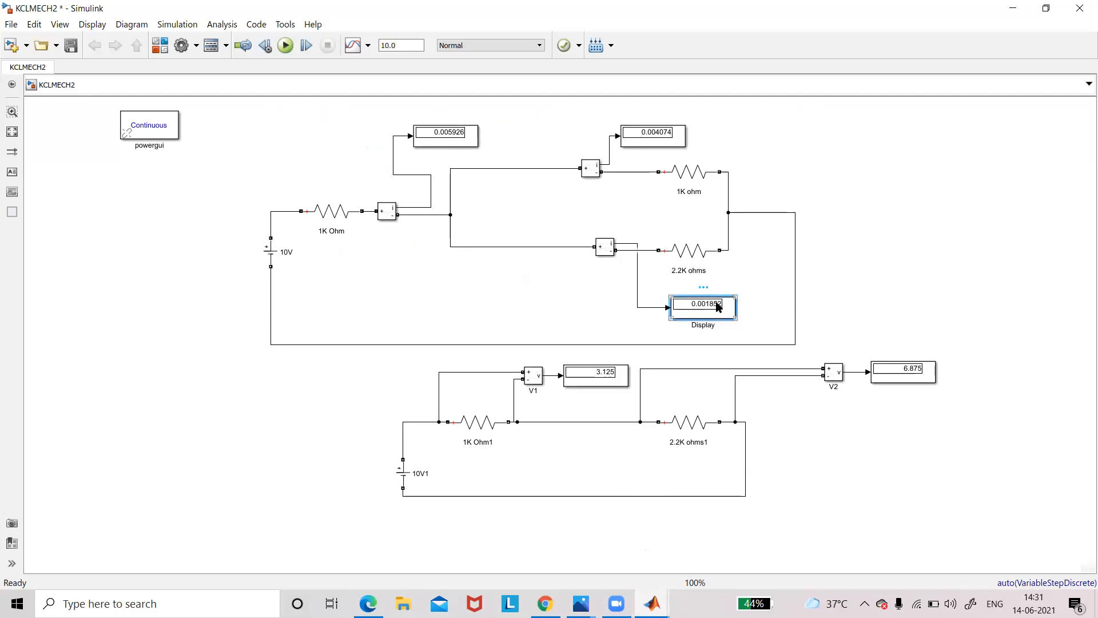
pyautogui.click(775, 287)
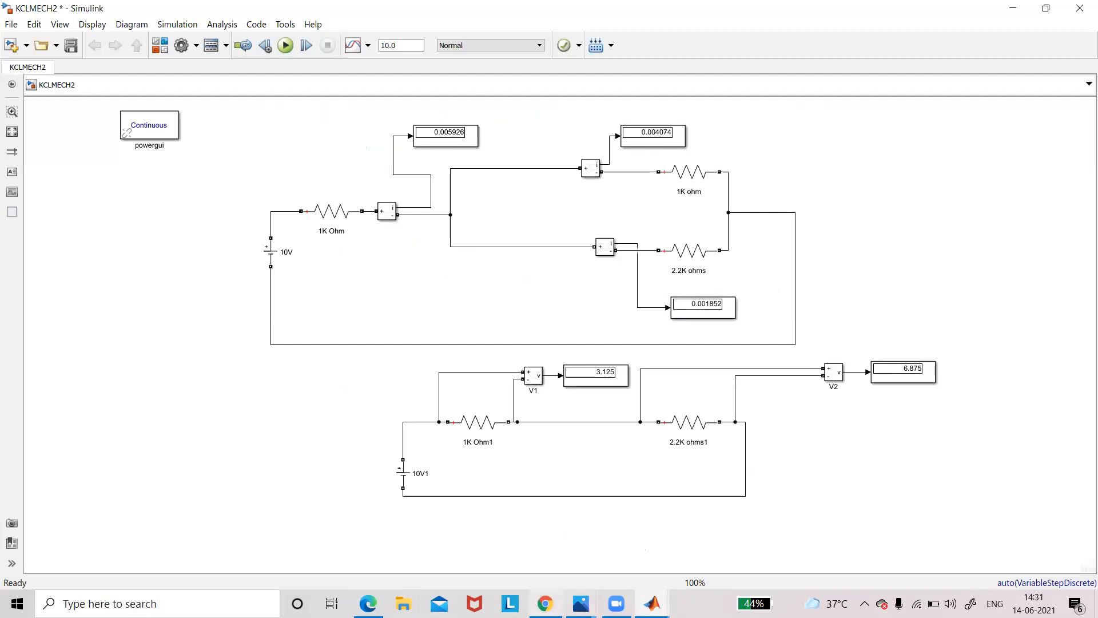
# - Check the KVL observation table's columns in the PDF, and read the V1 and V2 displays in the Simulink model for them
pyautogui.click(368, 603)
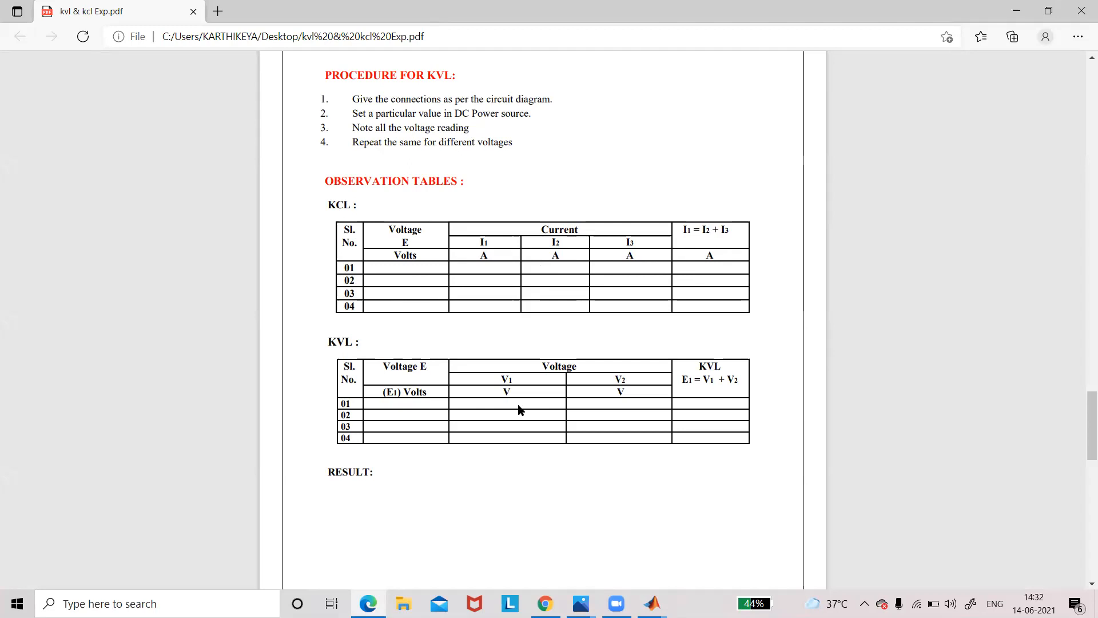
pyautogui.click(663, 599)
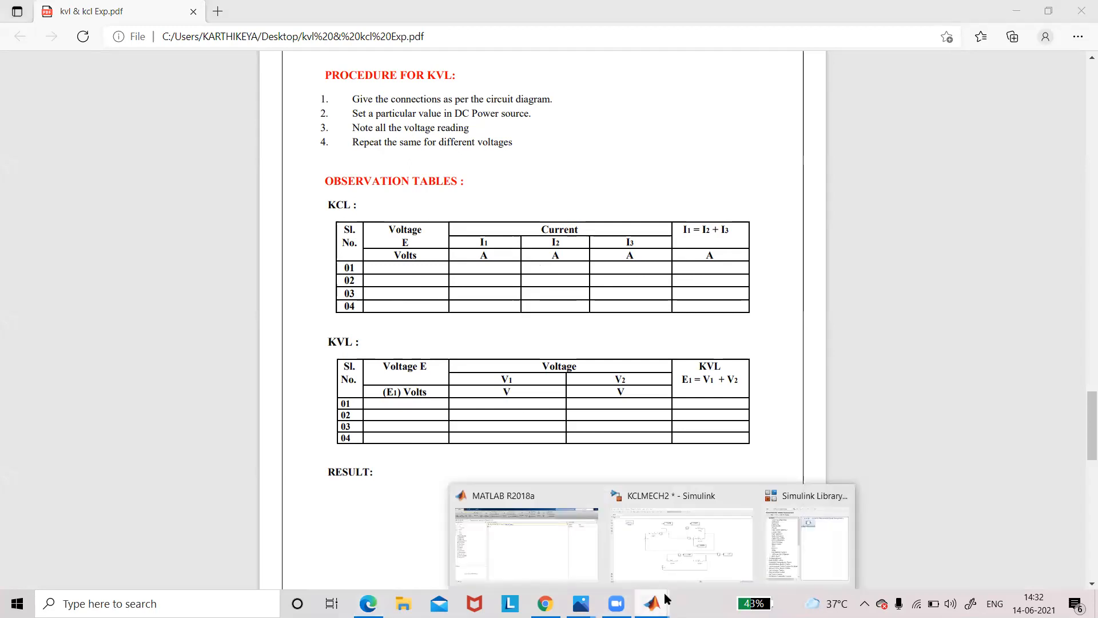
pyautogui.click(681, 548)
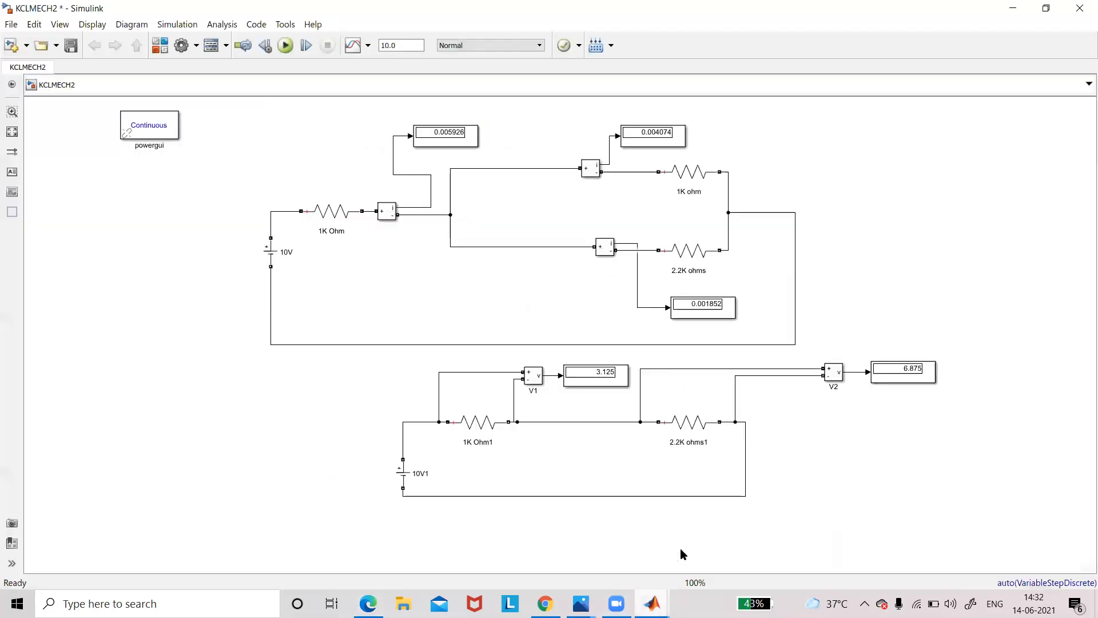
pyautogui.click(603, 386)
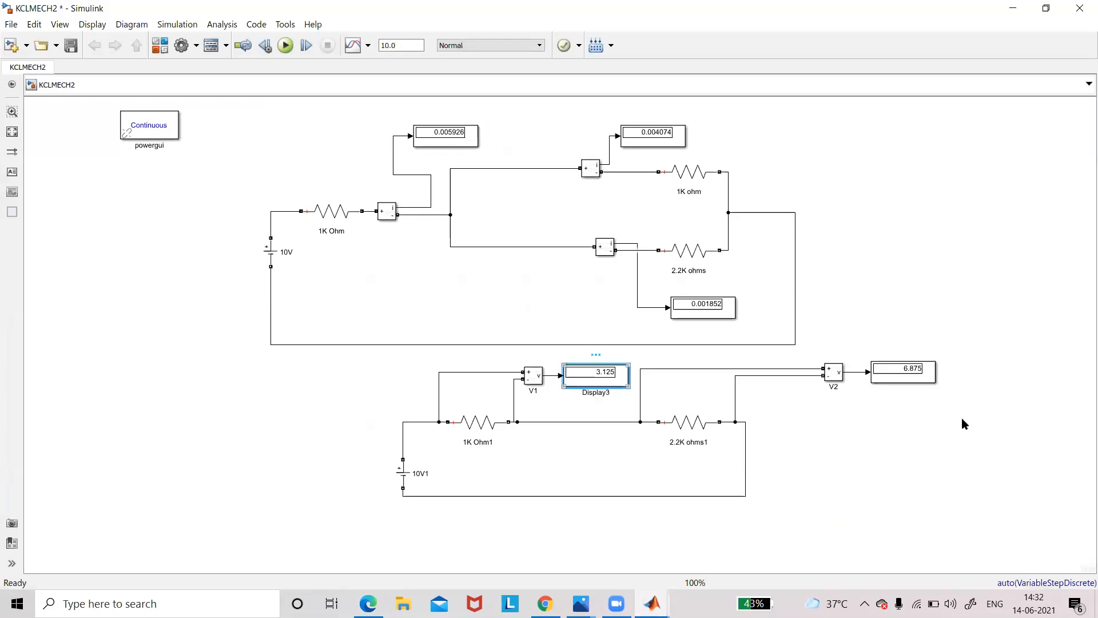
pyautogui.click(916, 380)
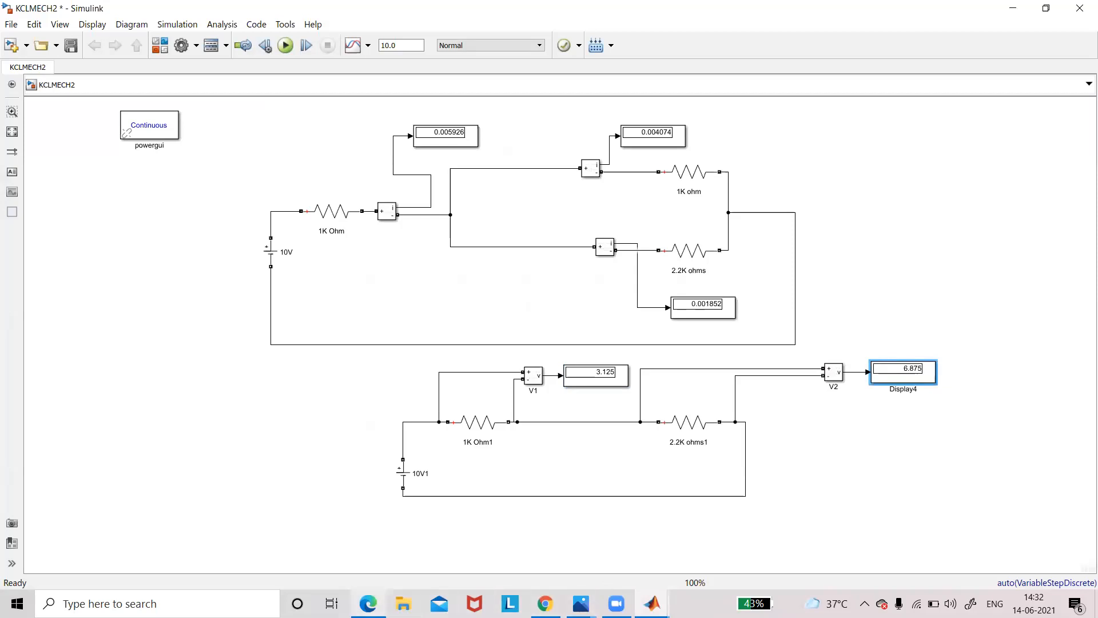
# - Switch to the PDF in Edge and review the experiment's aim, apparatus and theory, ending at the observation tables
pyautogui.click(378, 598)
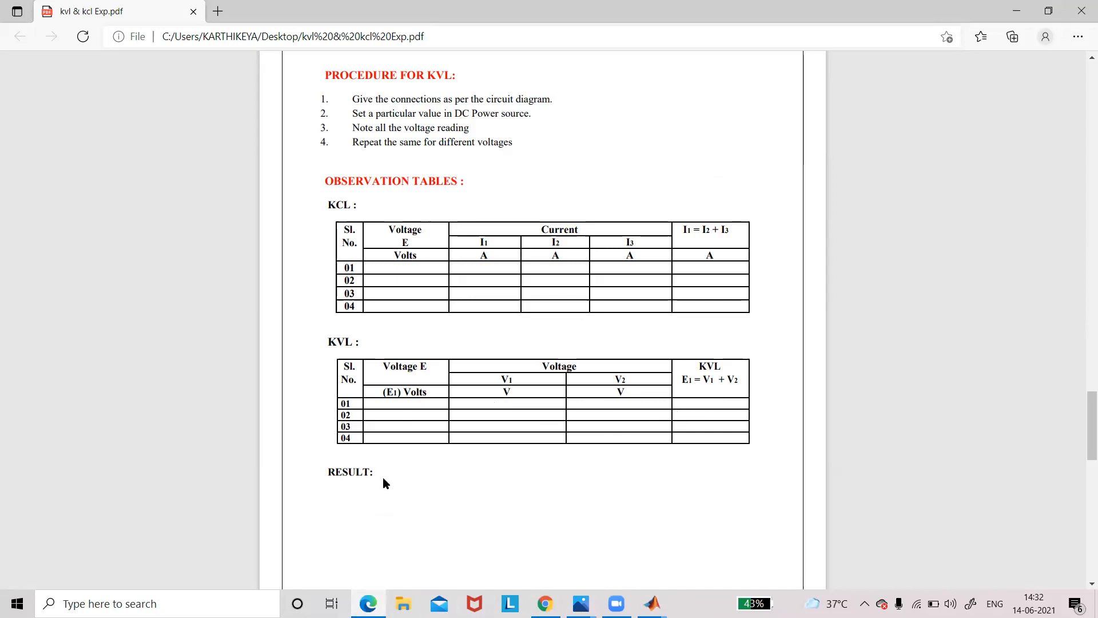
pyautogui.scroll(8, 383, 479)
pyautogui.scroll(20, 386, 482)
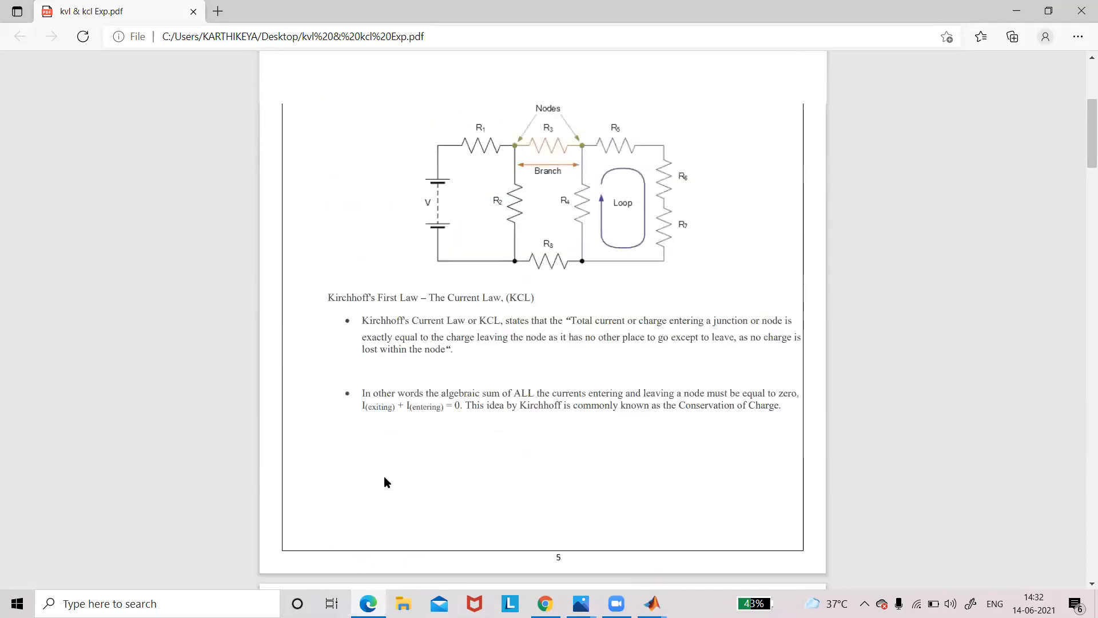
pyautogui.scroll(5, 467, 194)
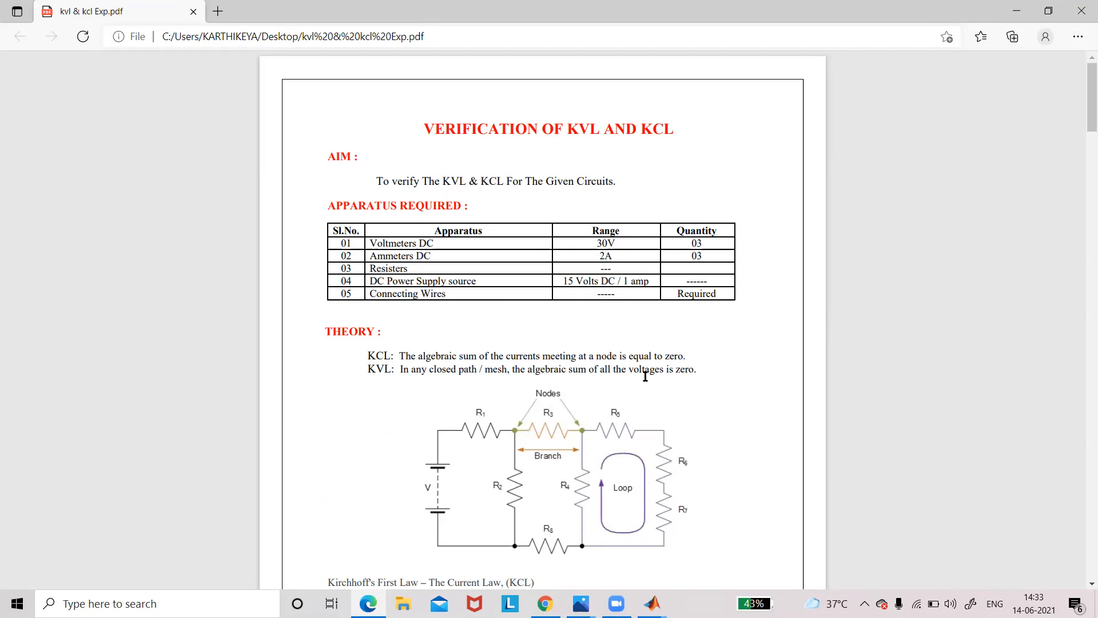
pyautogui.scroll(-3, 645, 377)
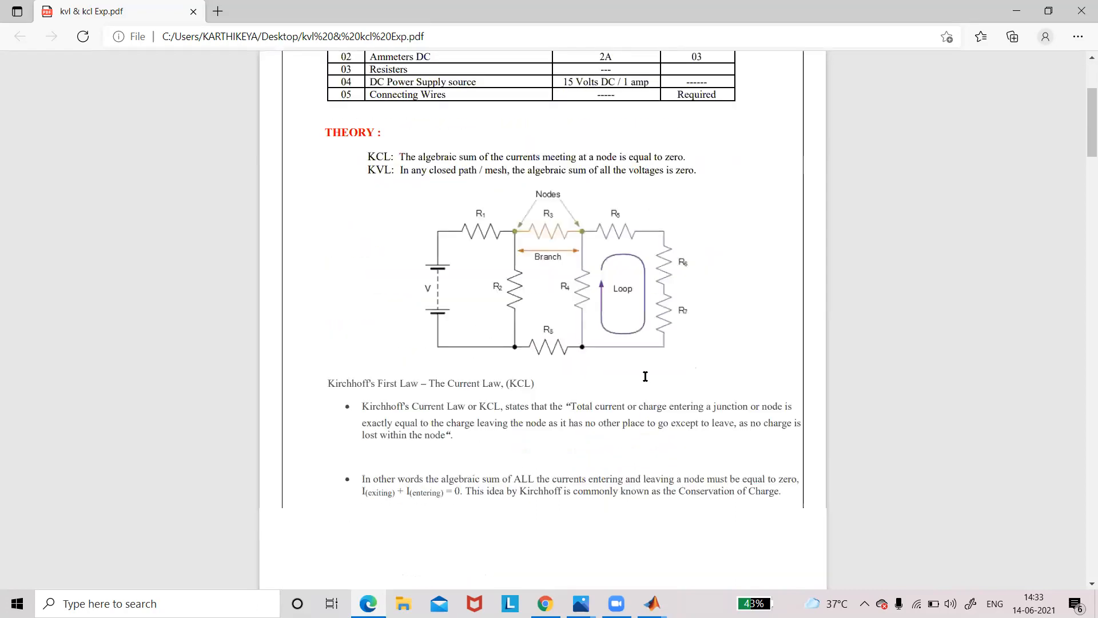
pyautogui.scroll(-10, 645, 376)
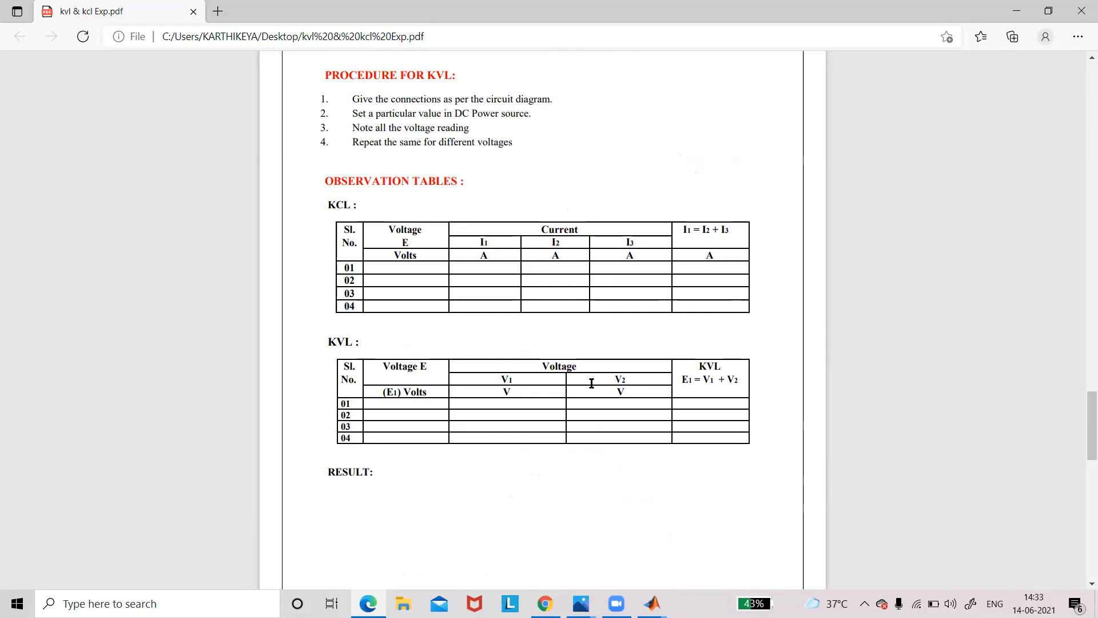
# - Return to Simulink and save the KCLMECH2 model
pyautogui.moveTo(687, 114)
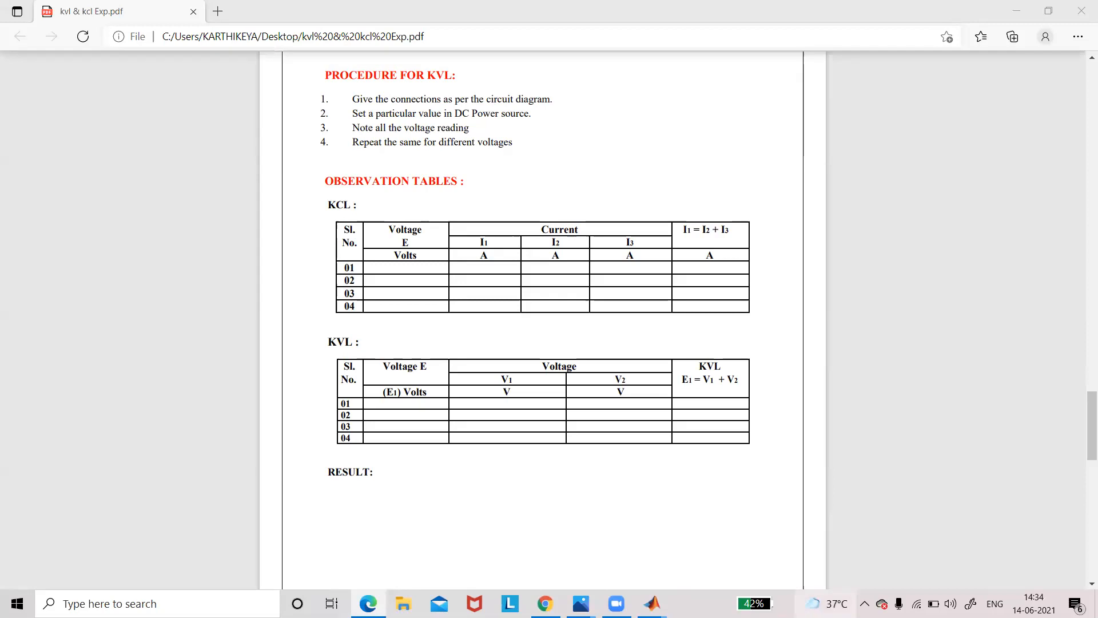
pyautogui.moveTo(652, 603)
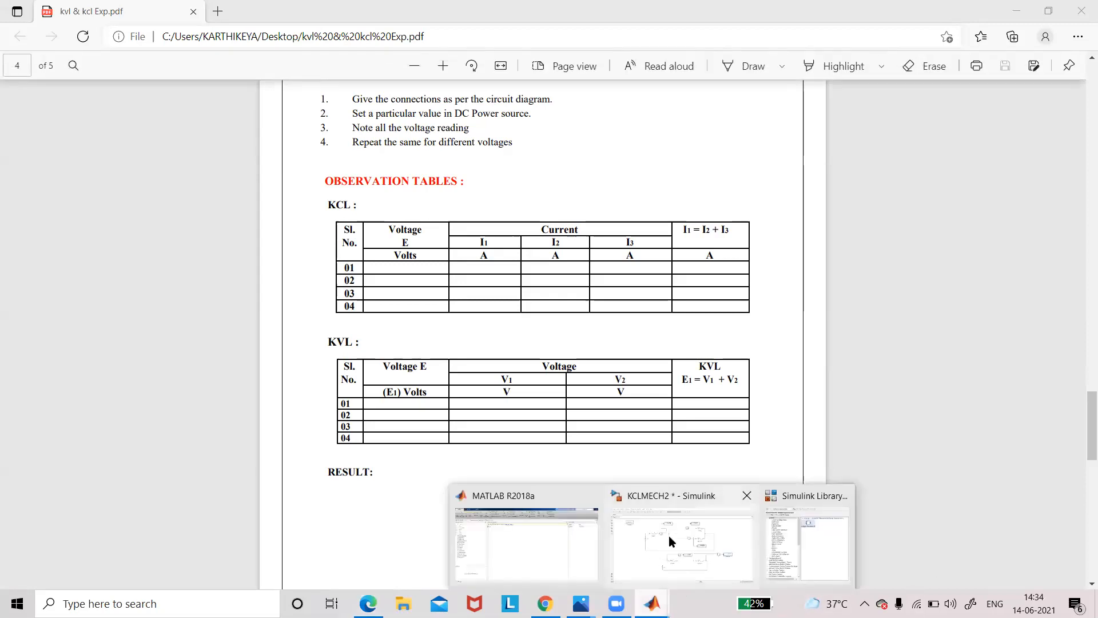
pyautogui.click(668, 535)
pyautogui.click(12, 24)
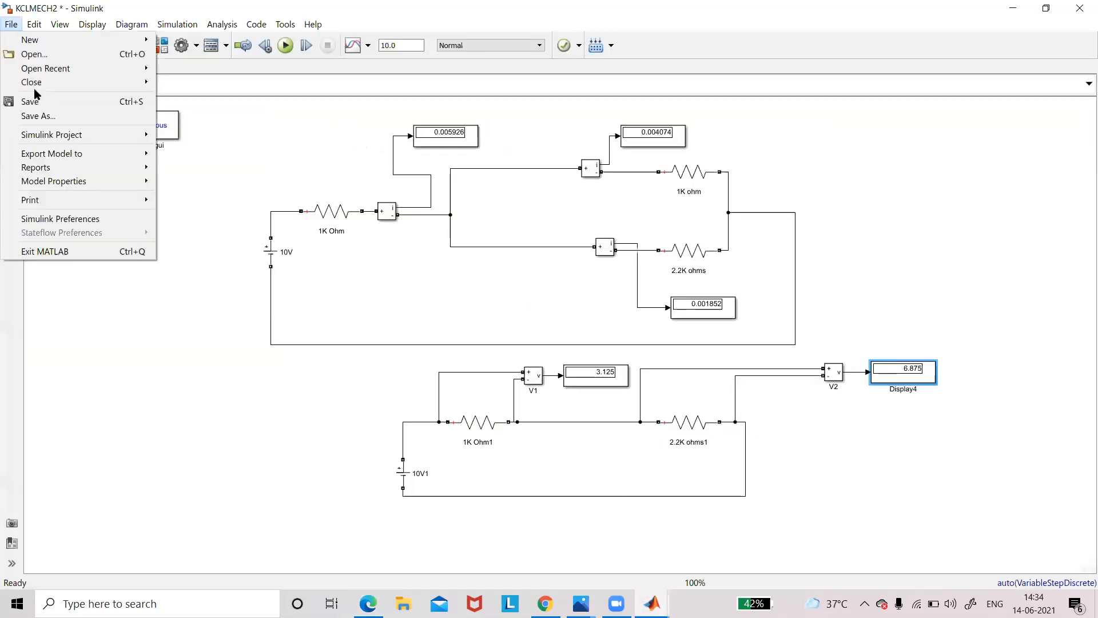
pyautogui.click(43, 102)
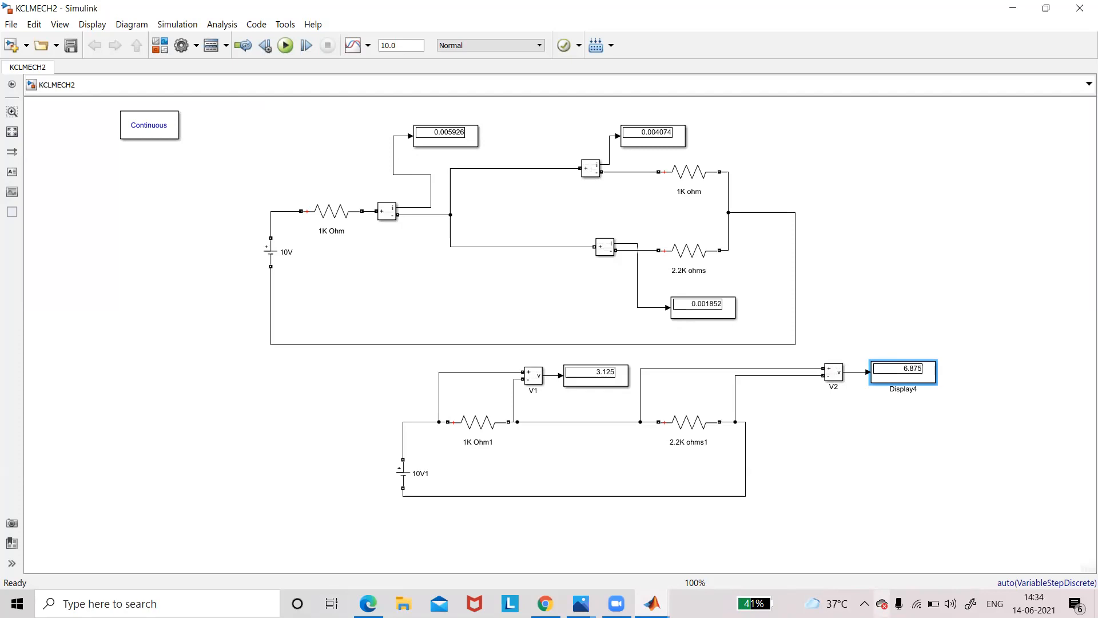
pyautogui.moveTo(829, 604)
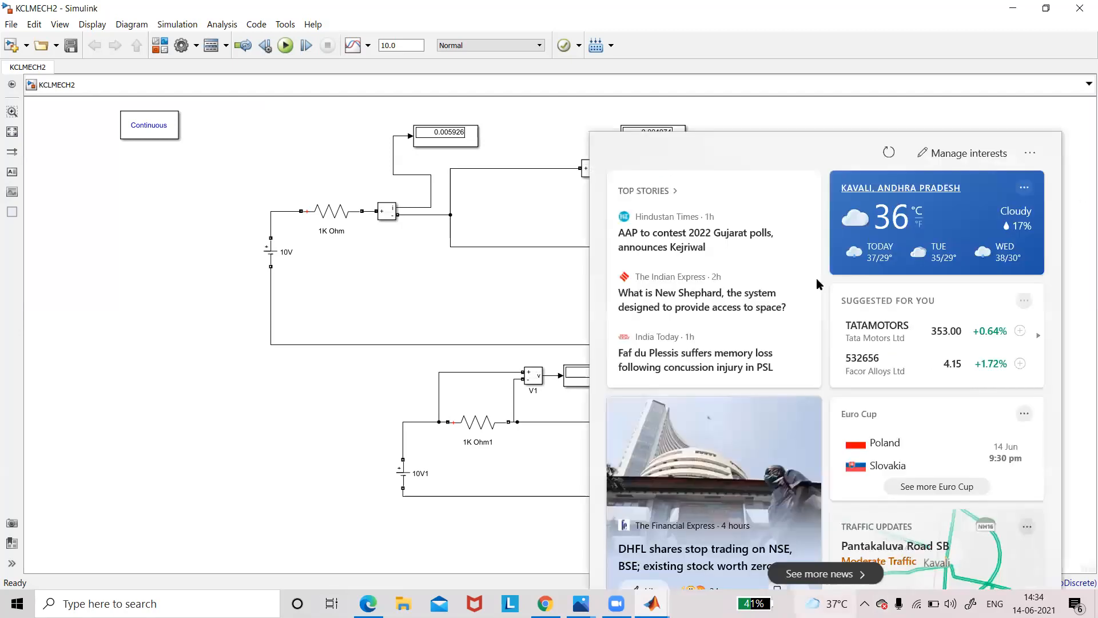
pyautogui.click(570, 106)
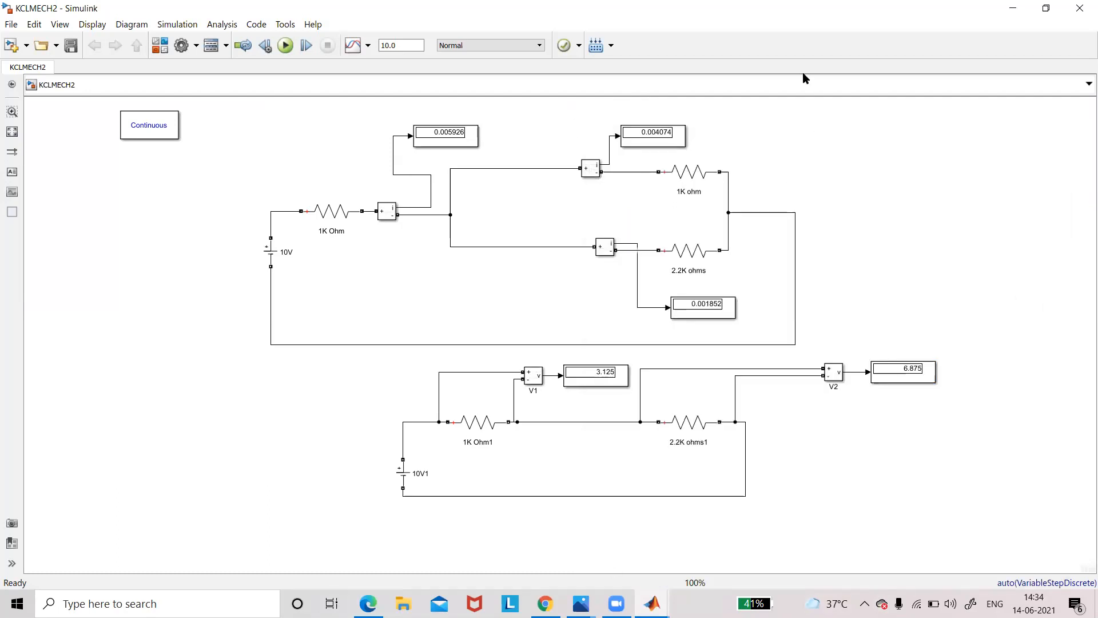